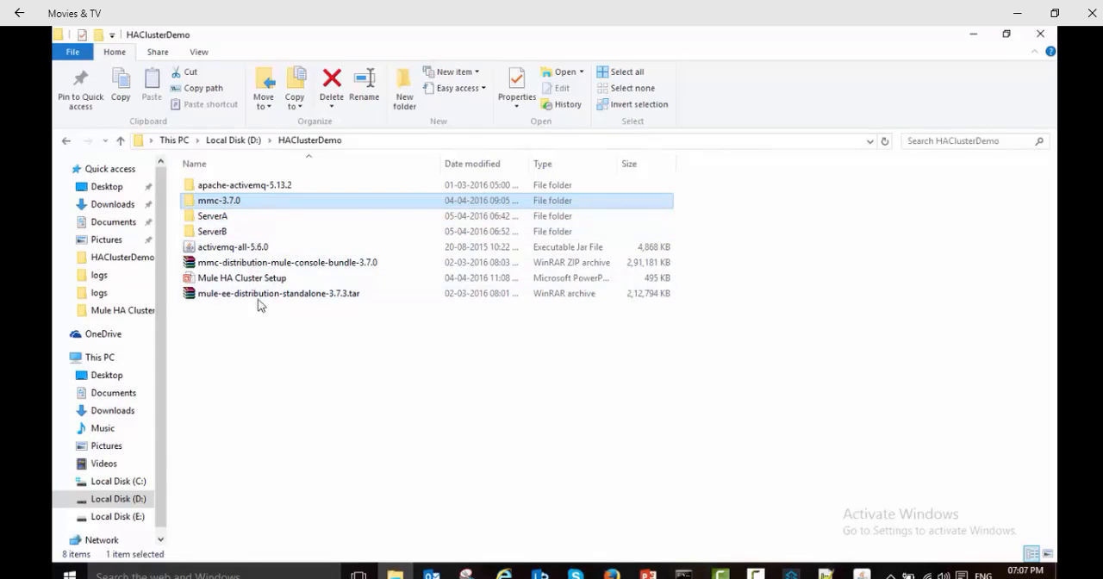
Step: Open the mmc-3.7.0 folder and examine the Mule and MMC startup output in the cmd.exe window
{"action": "double_click", "coordinate": [226, 203]}
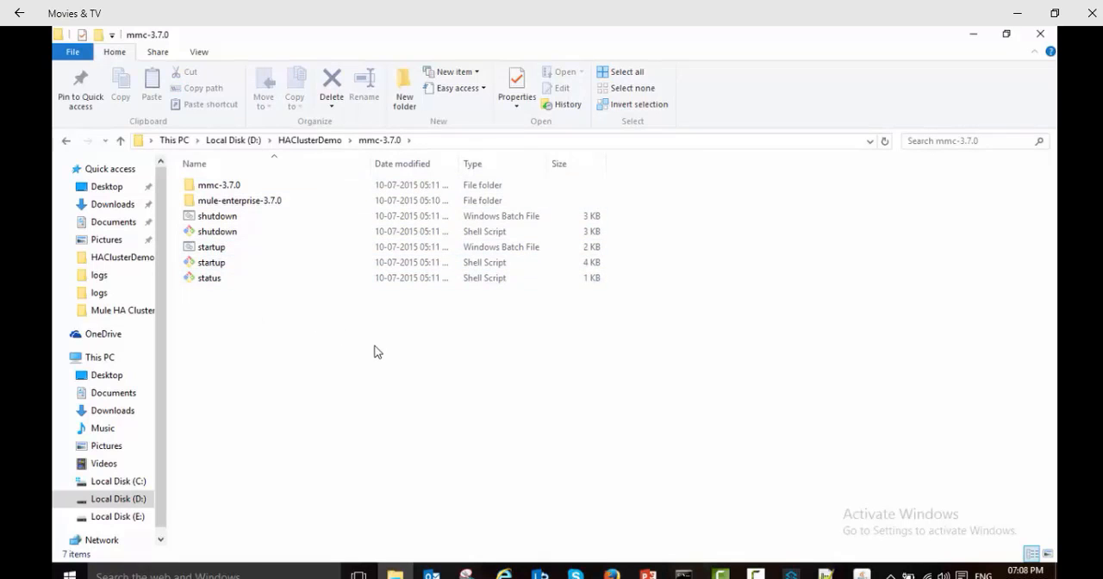
{"action": "left_click", "coordinate": [684, 573]}
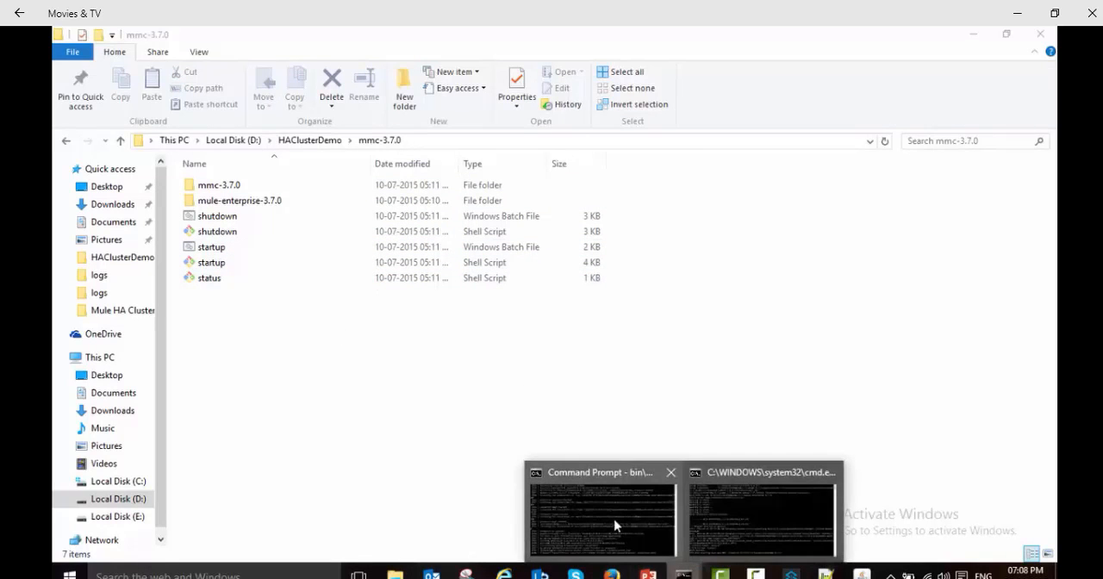
{"action": "left_click", "coordinate": [716, 515]}
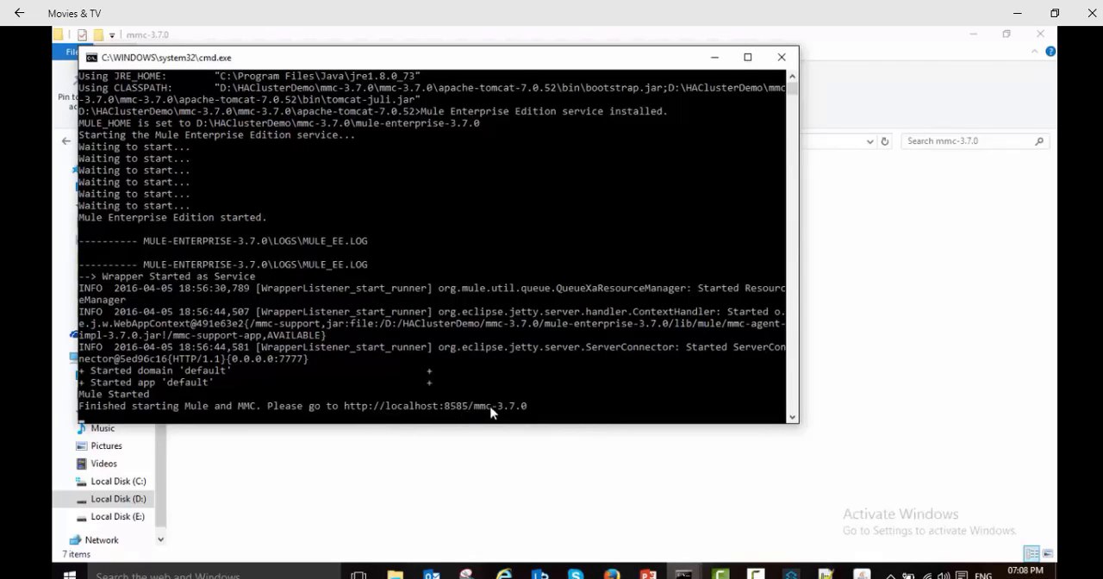
Step: Switch to Firefox, sign in to the Mule management console as admin with the account password, and dismiss the offer to remember the login
{"action": "left_click", "coordinate": [610, 573]}
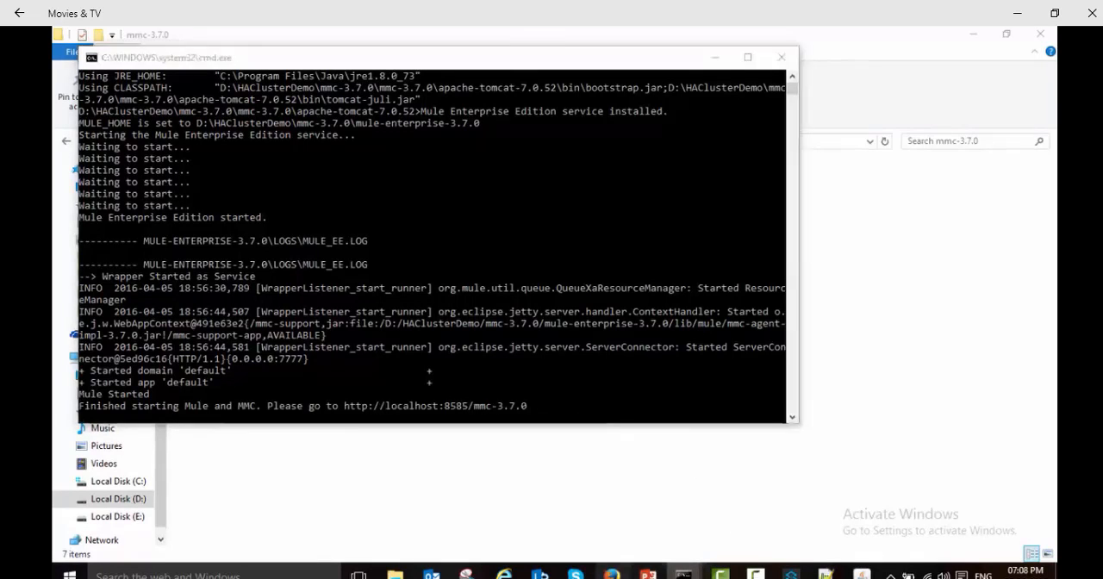
{"action": "left_click", "coordinate": [444, 255]}
{"action": "type", "text": "admin"}
{"action": "key", "text": "Tab"}
{"action": "type", "text": "a"}
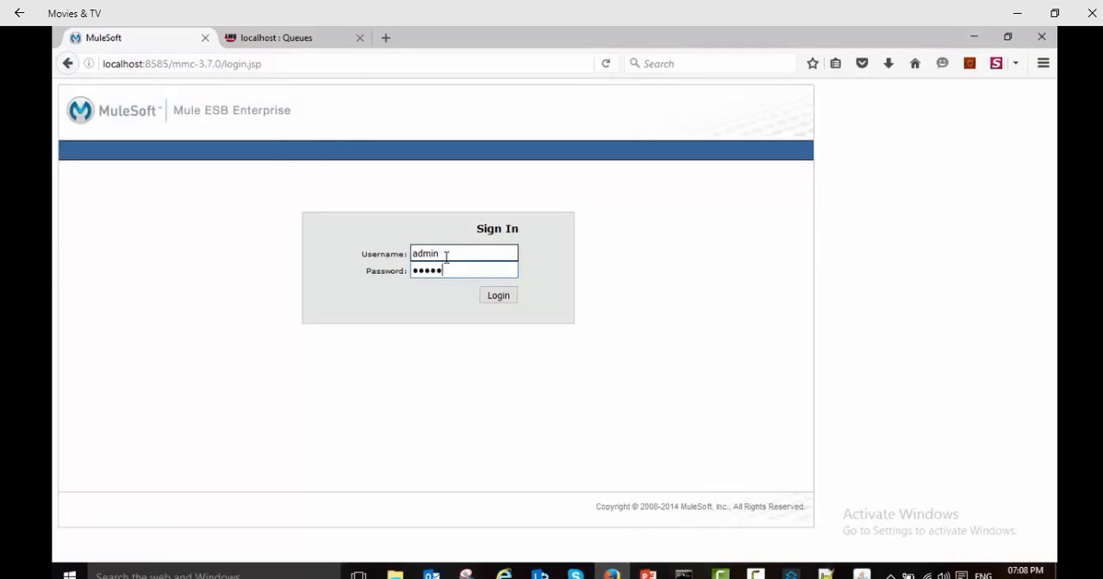
{"action": "key", "text": "Return"}
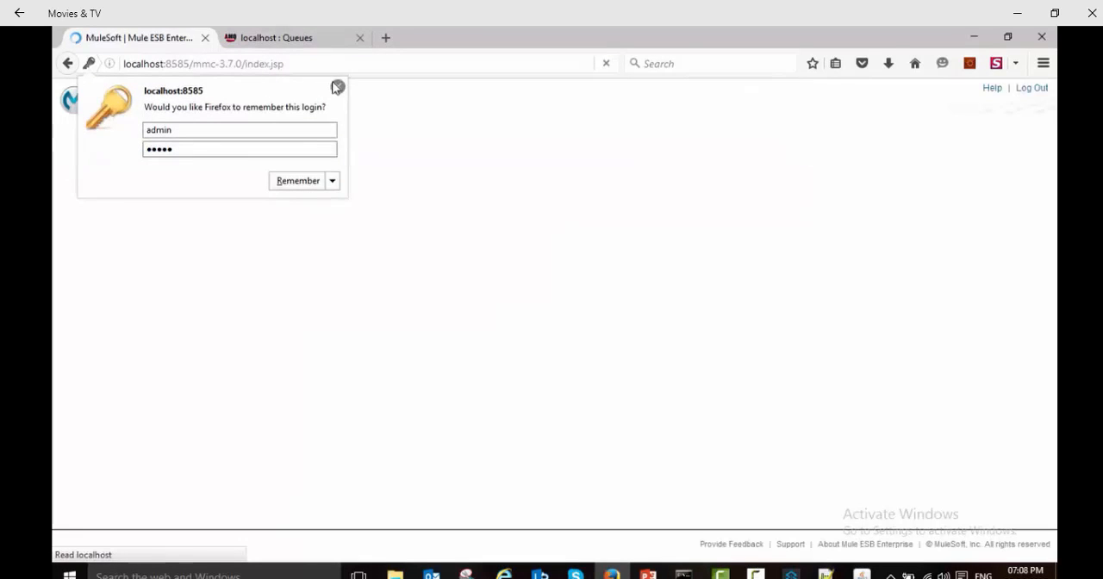
{"action": "left_click", "coordinate": [338, 86]}
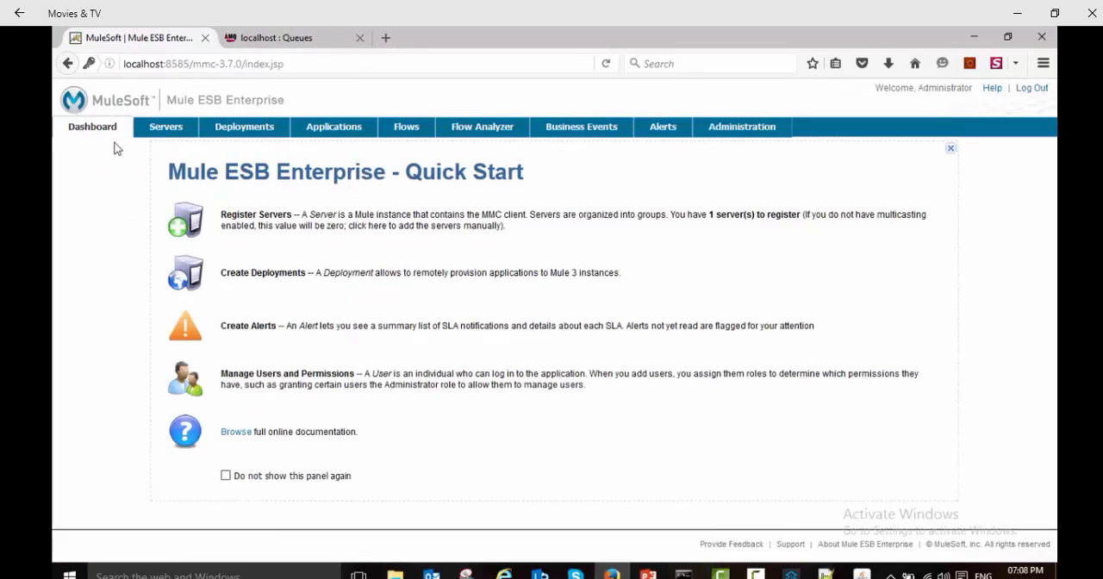
Step: Show the list of unregistered servers in the management console
{"action": "left_click", "coordinate": [167, 130]}
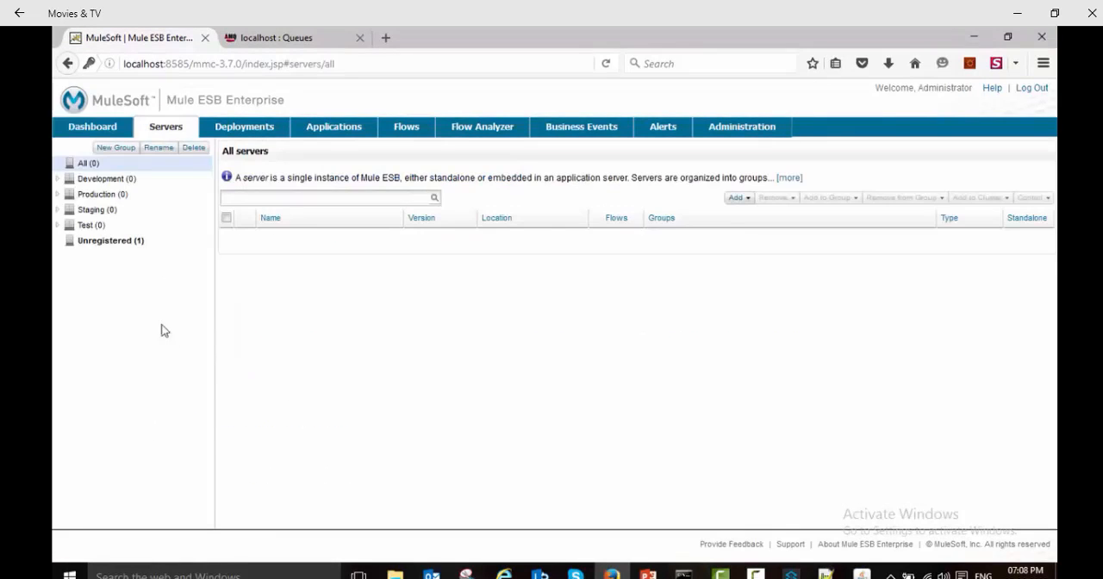
{"action": "left_click", "coordinate": [112, 244]}
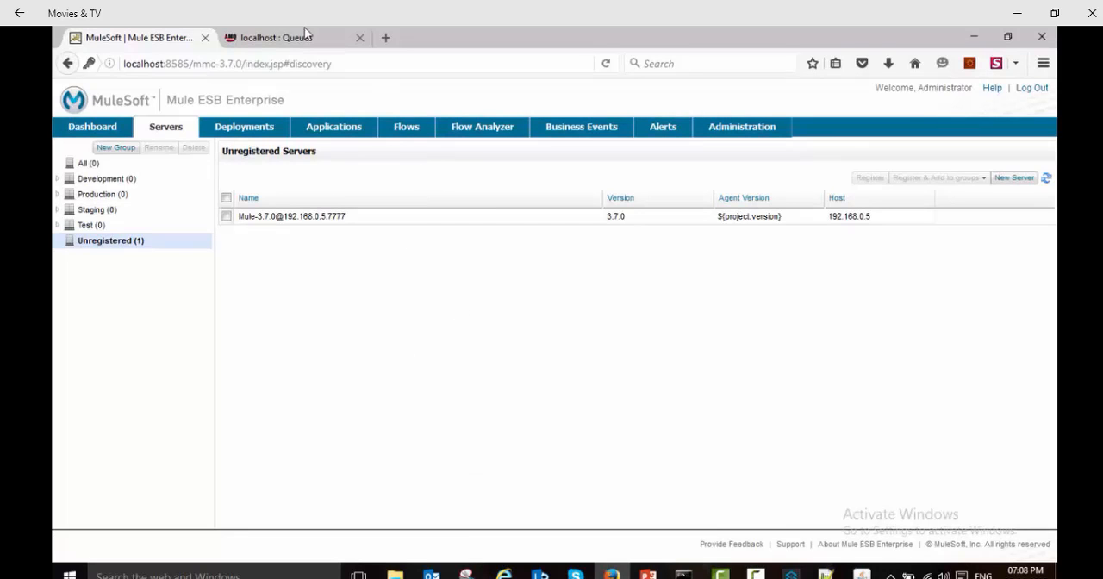
Step: Switch to File Explorer and open wrapper.conf from HAClusterDemo's ServerA\conf folder in Notepad++
{"action": "left_click", "coordinate": [395, 573]}
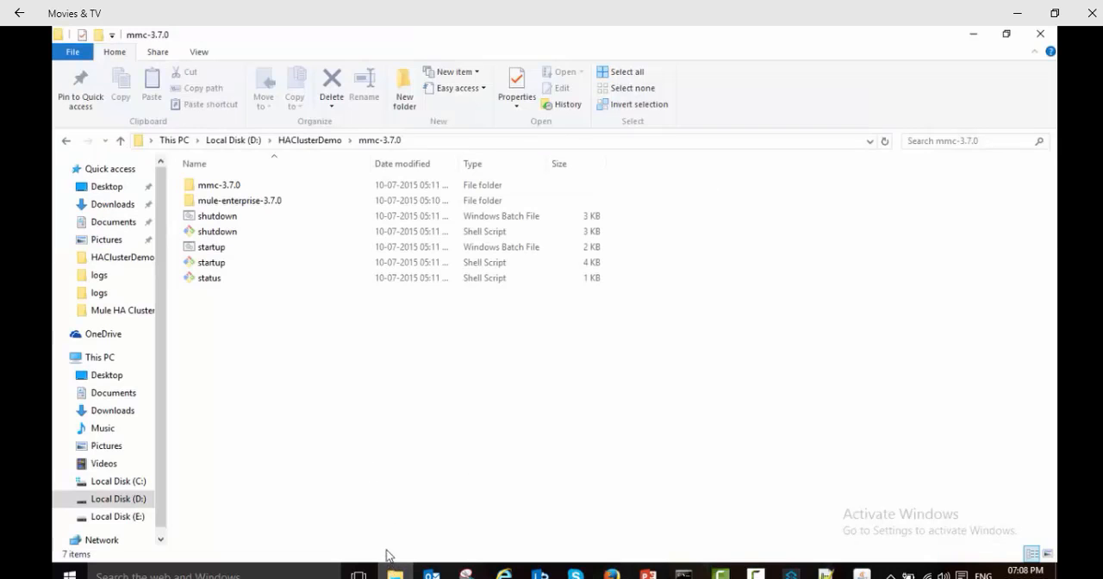
{"action": "left_click", "coordinate": [336, 140]}
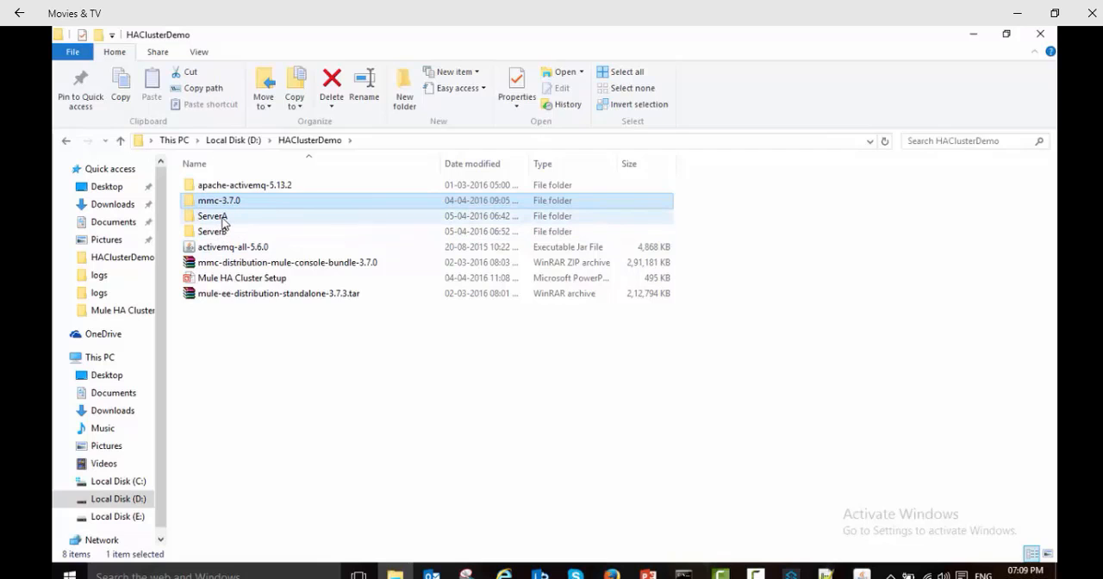
{"action": "left_click", "coordinate": [222, 218]}
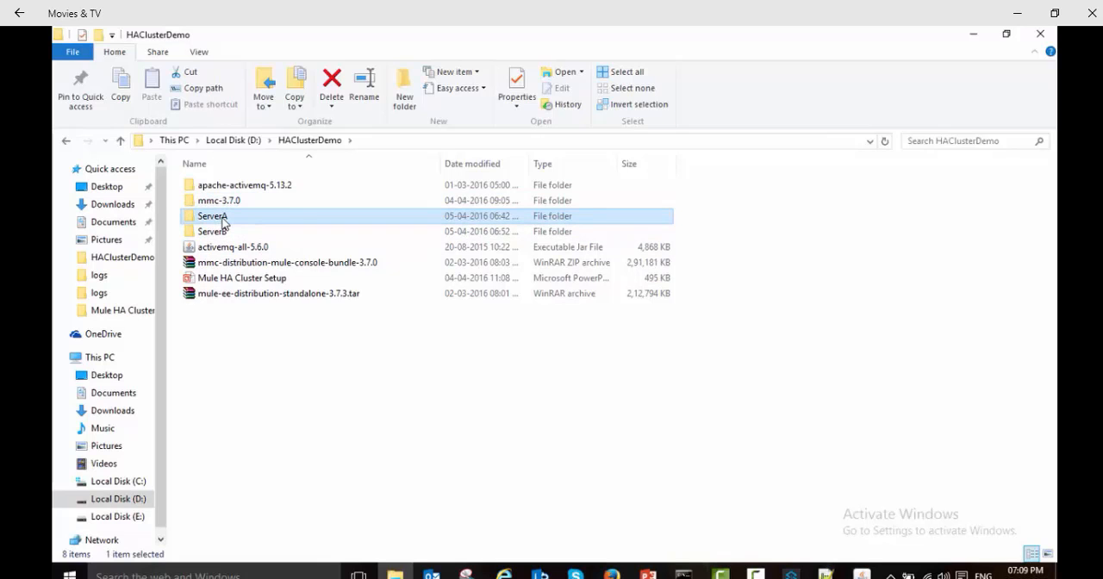
{"action": "double_click", "coordinate": [212, 221]}
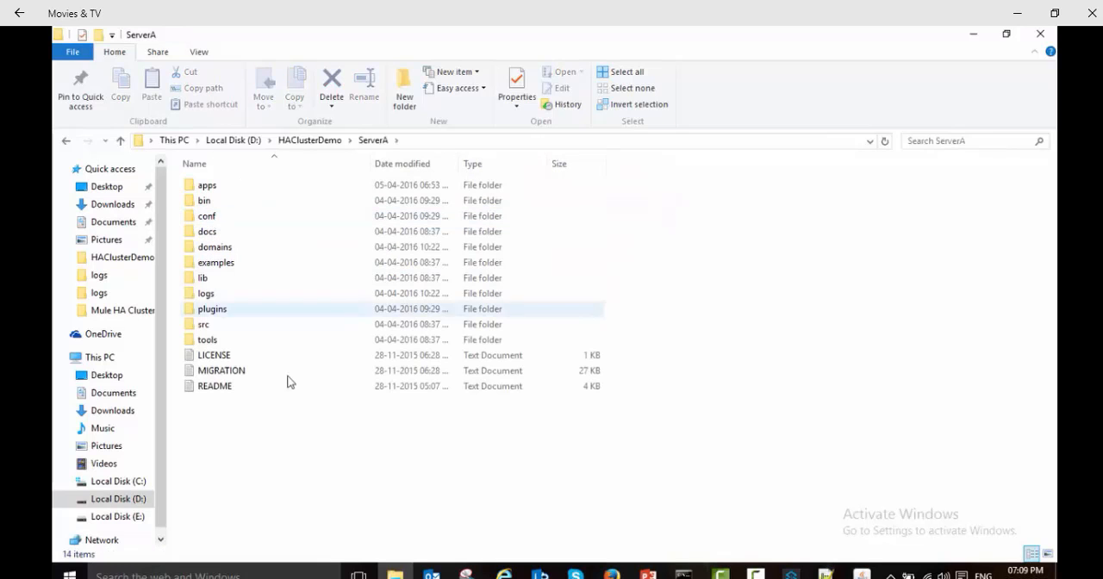
{"action": "double_click", "coordinate": [231, 222]}
{"action": "right_click", "coordinate": [226, 283]}
{"action": "left_click", "coordinate": [259, 266]}
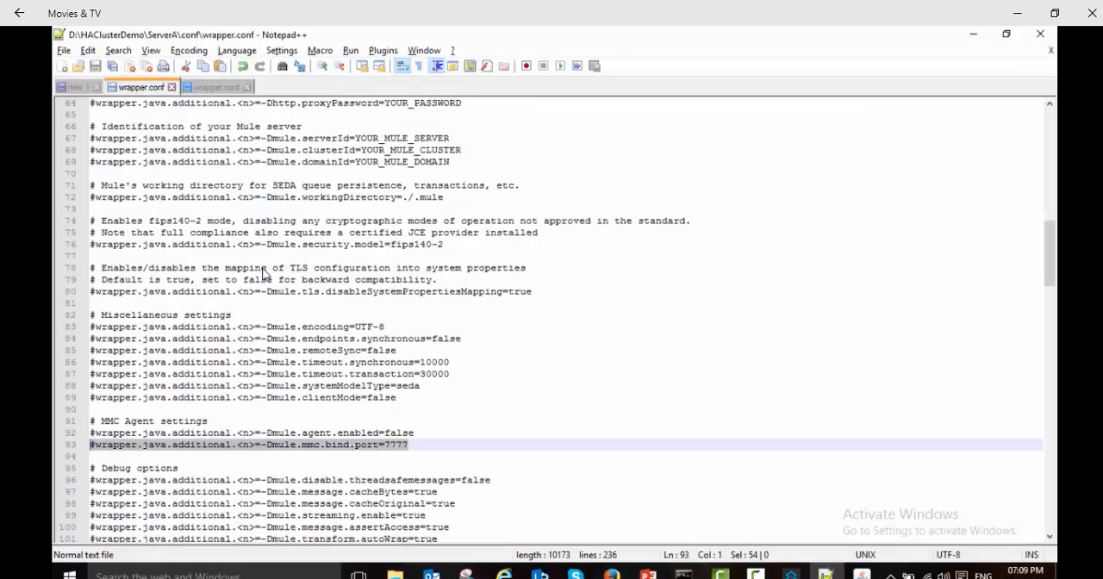
Step: Uncomment the mule.mmc.bind.port line under MMC Agent settings, set its port to 7778 and its additional-property number to 15
{"action": "left_click", "coordinate": [210, 433]}
{"action": "triple_click", "coordinate": [171, 422]}
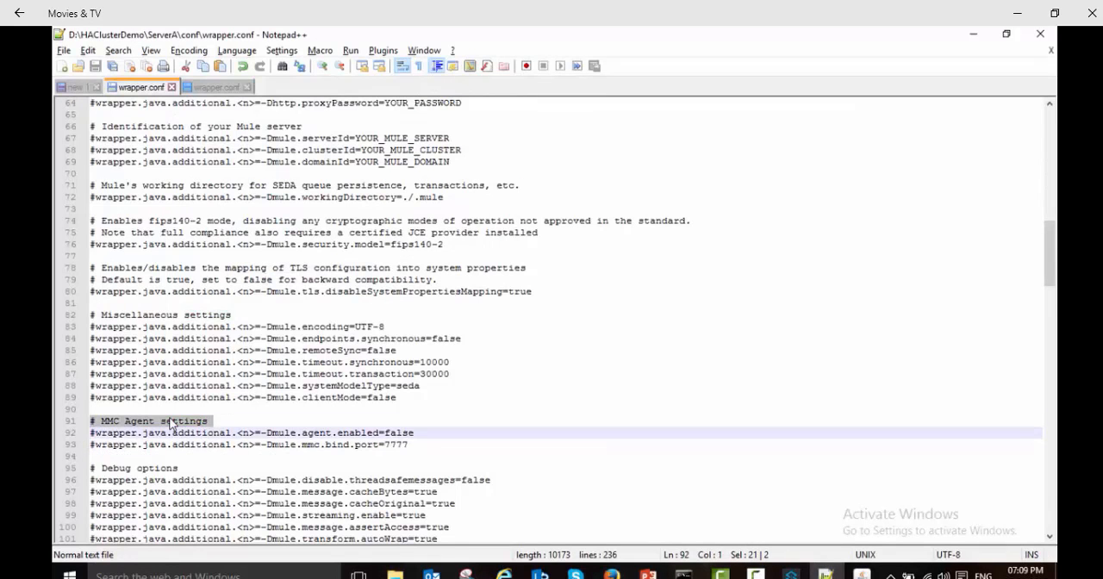
{"action": "left_click", "coordinate": [98, 445]}
{"action": "key", "text": "BackSpace"}
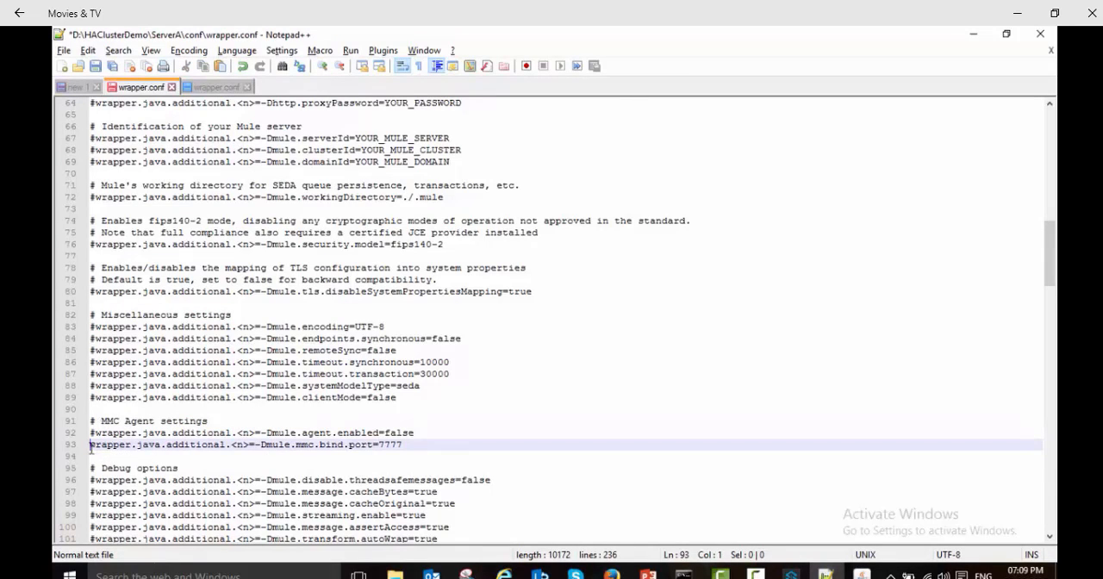
{"action": "left_click", "coordinate": [417, 445]}
{"action": "key", "text": "BackSpace"}
{"action": "key", "text": "BackSpace"}
{"action": "key", "text": "BackSpace"}
{"action": "type", "text": "15"}
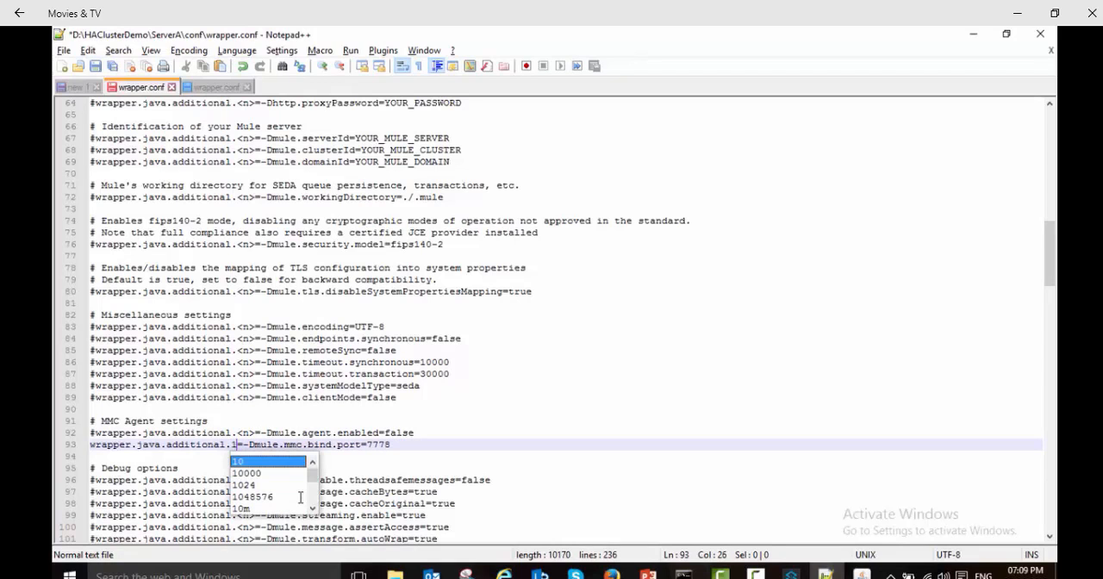
Step: Check the bind port's property number against the last one used in the GC settings, and save ServerA's wrapper.conf
{"action": "scroll", "coordinate": [304, 445], "scroll_direction": "up", "scroll_amount": 14}
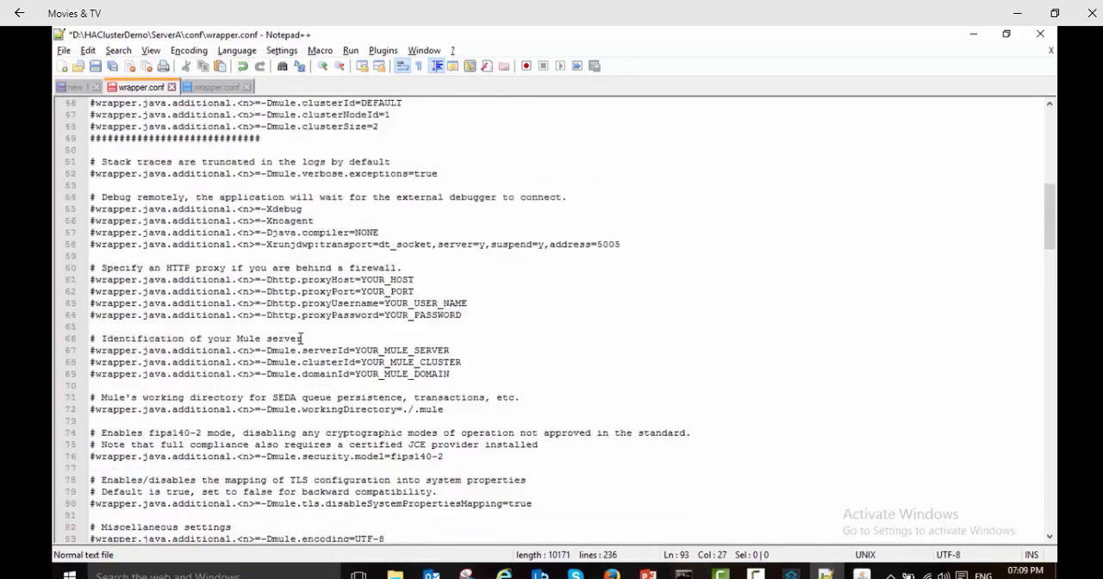
{"action": "double_click", "coordinate": [239, 244]}
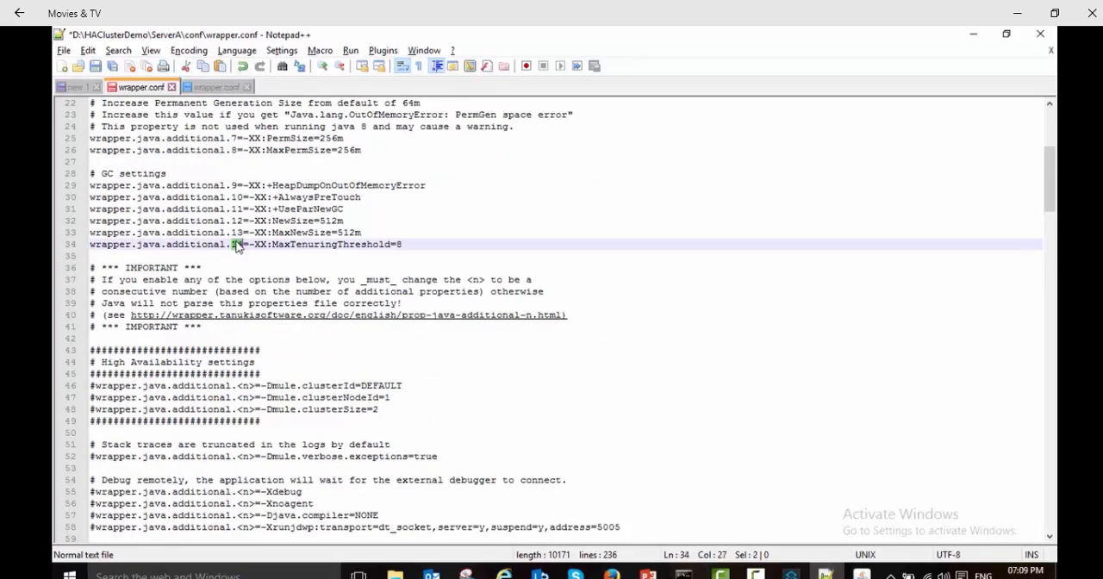
{"action": "scroll", "coordinate": [276, 379], "scroll_direction": "down", "scroll_amount": 12}
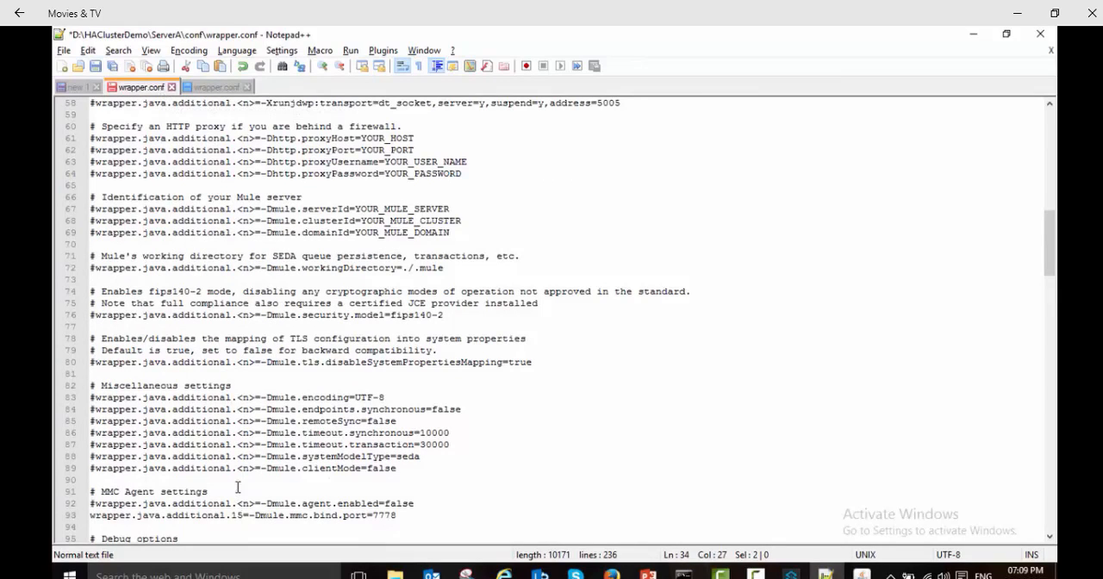
{"action": "double_click", "coordinate": [240, 515]}
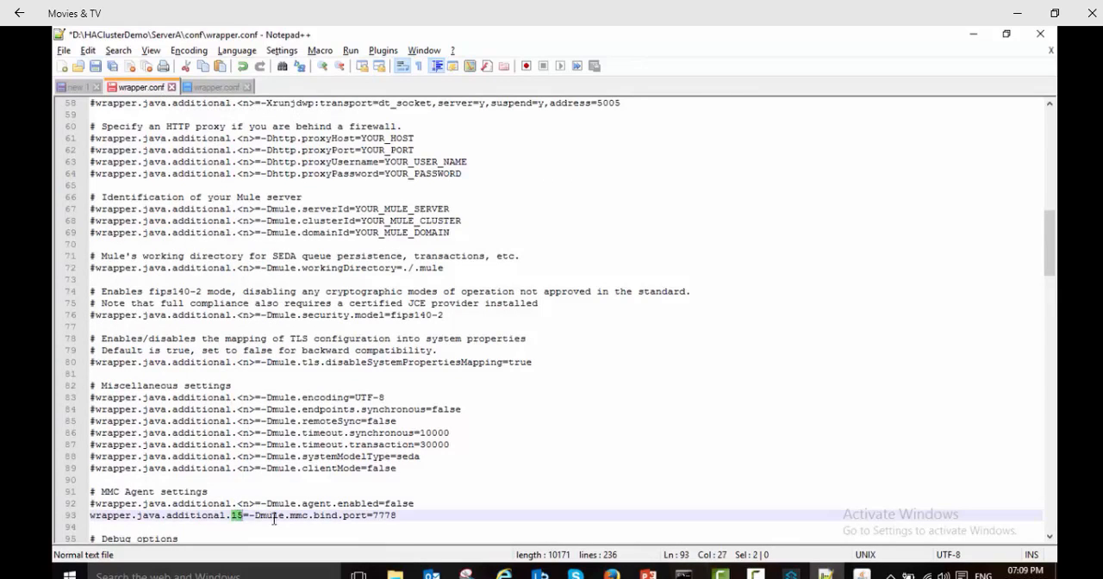
{"action": "key", "text": "ctrl+s"}
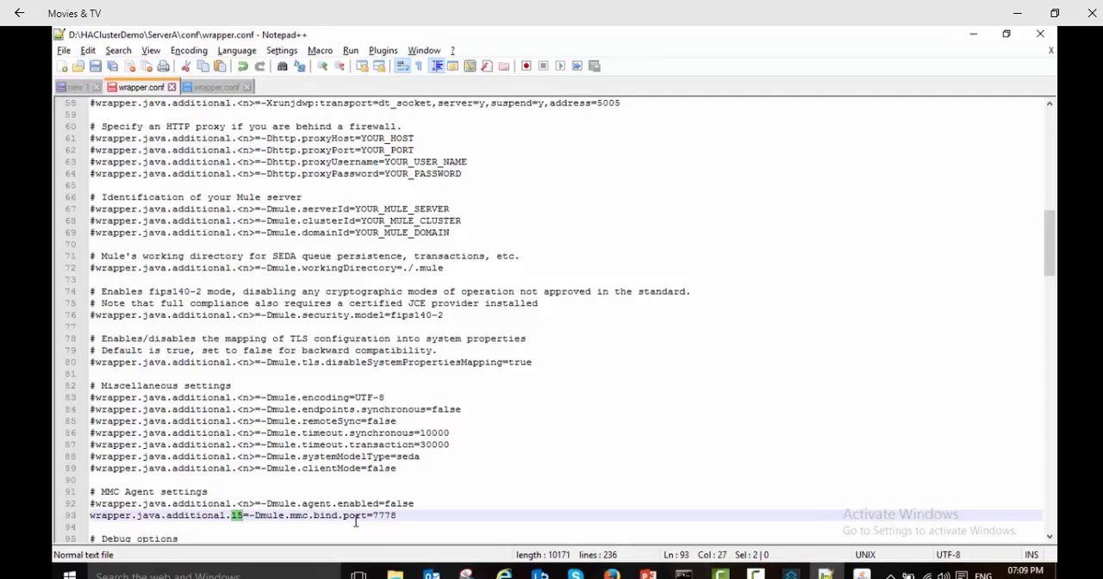
Step: Open wrapper.conf from HAClusterDemo's ServerB\conf folder in Notepad++ and bring that file into view for editing
{"action": "left_click", "coordinate": [394, 574]}
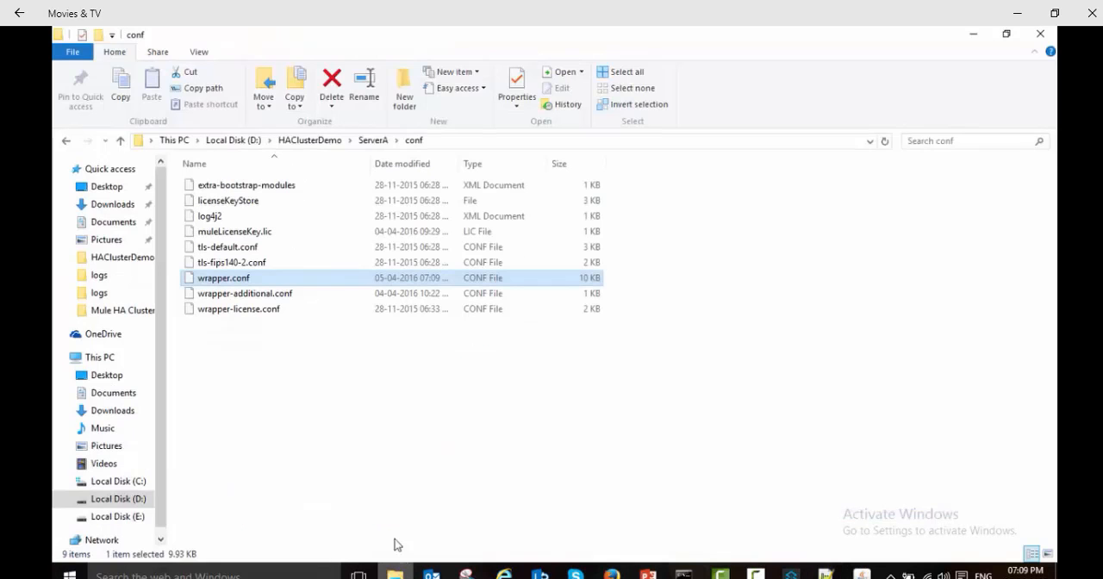
{"action": "left_click", "coordinate": [326, 140]}
{"action": "double_click", "coordinate": [225, 231]}
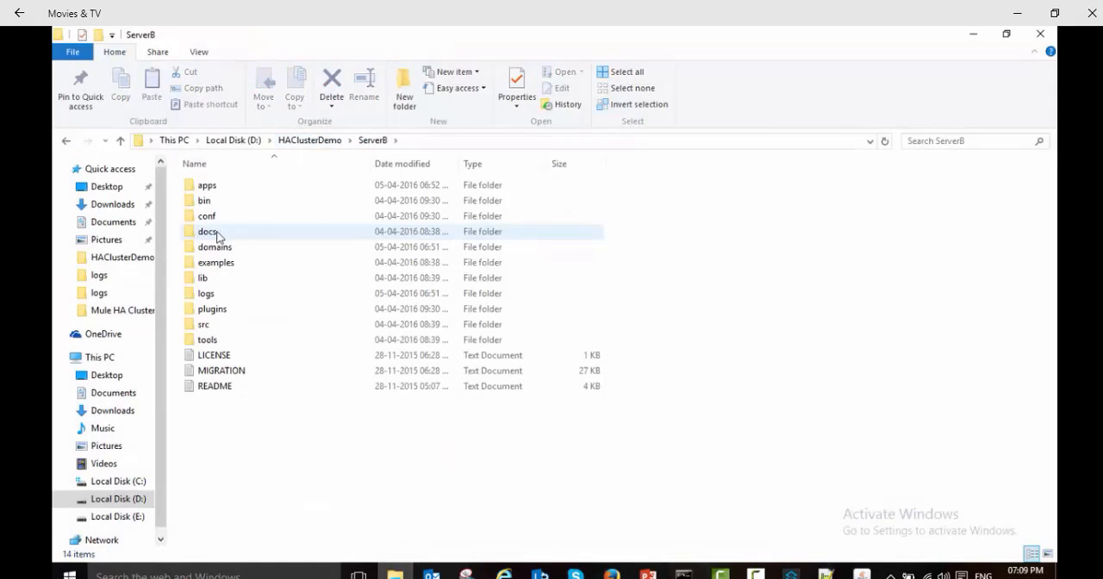
{"action": "double_click", "coordinate": [206, 216]}
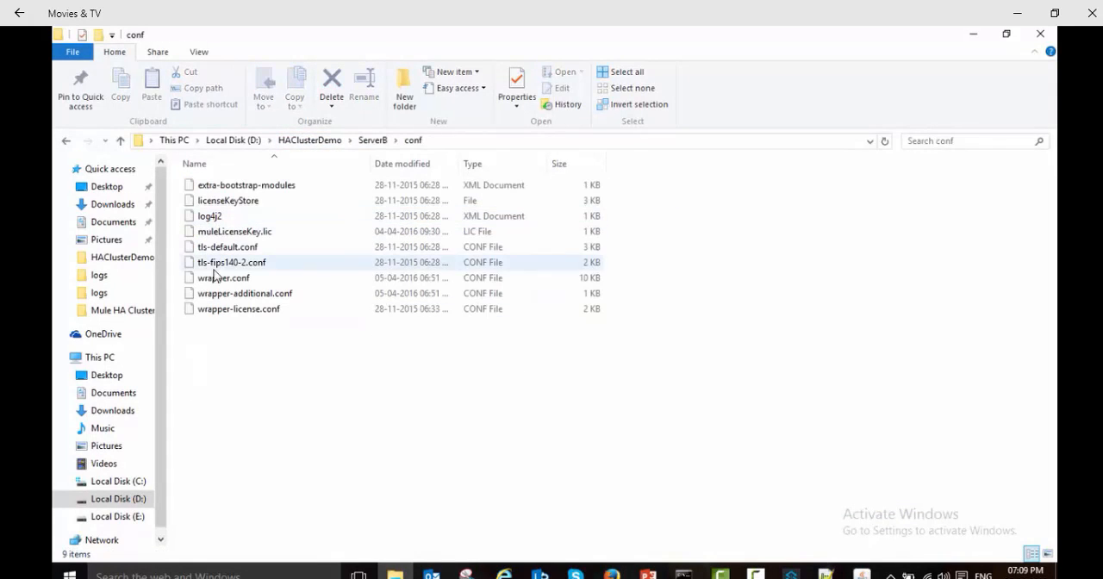
{"action": "right_click", "coordinate": [213, 283]}
{"action": "left_click", "coordinate": [250, 265]}
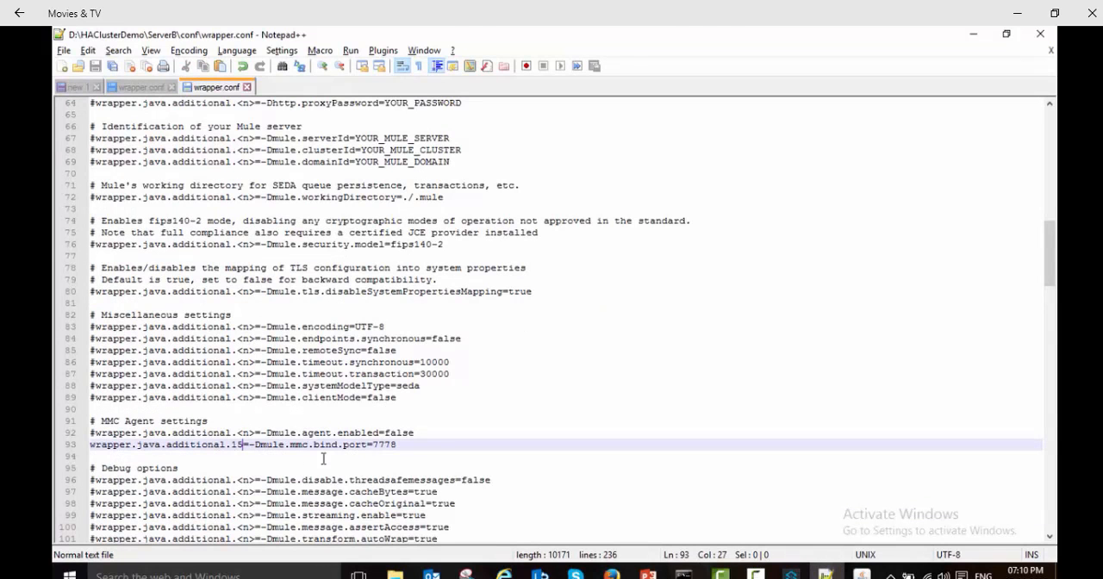
{"action": "left_click", "coordinate": [143, 89]}
{"action": "left_click", "coordinate": [210, 88]}
Step: Set mule.mmc.bind.port to 7779 in ServerB's wrapper.conf and save the file
{"action": "left_click", "coordinate": [400, 445]}
{"action": "key", "text": "BackSpace"}
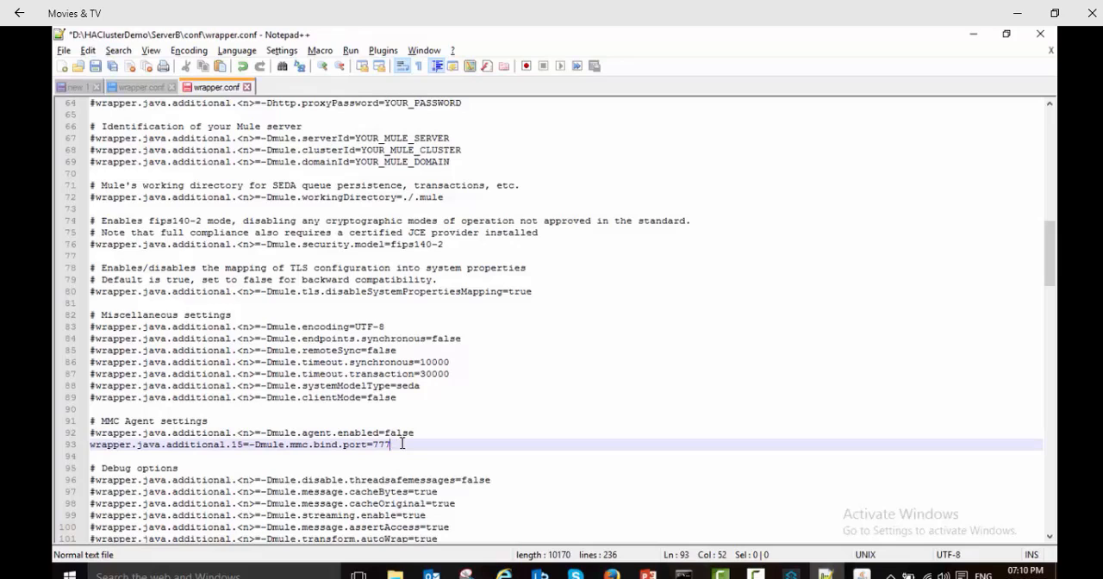
{"action": "key", "text": "ctrl+s"}
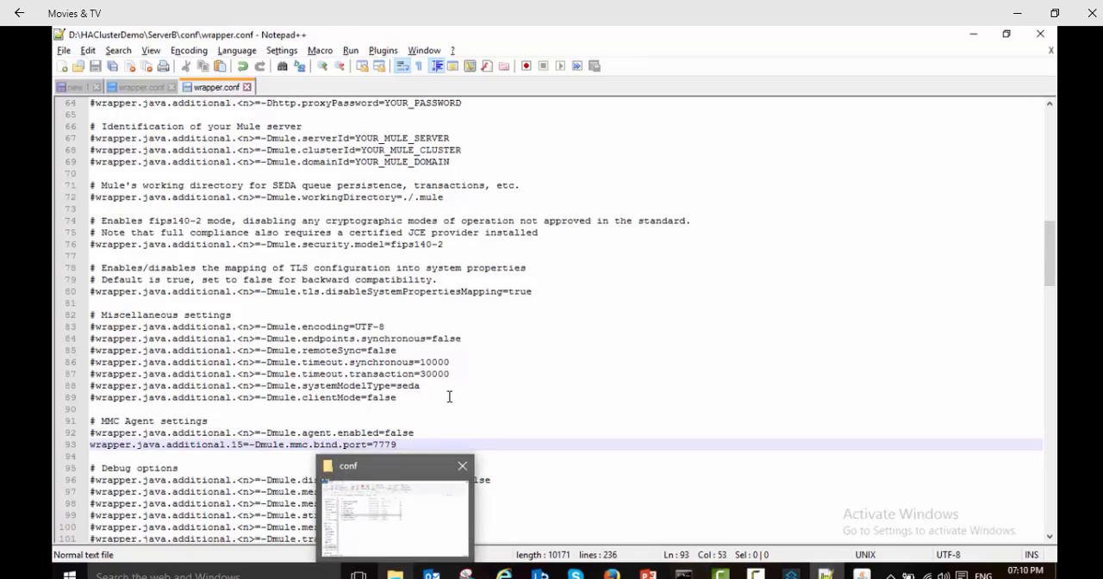
Step: Switch to File Explorer and run the mule batch file from ServerA's bin folder
{"action": "left_click", "coordinate": [395, 574]}
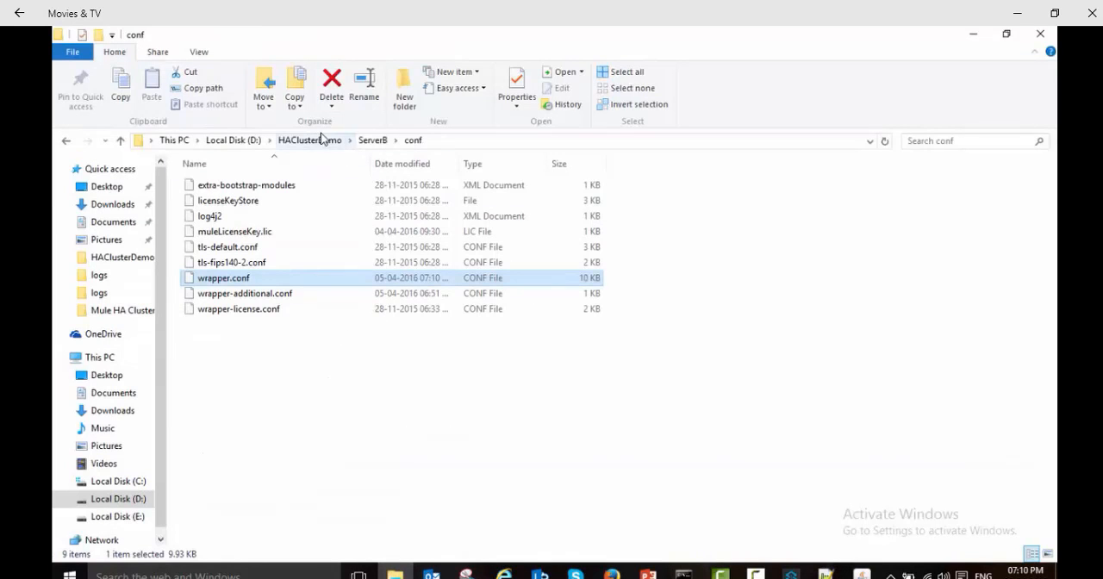
{"action": "left_click", "coordinate": [281, 141]}
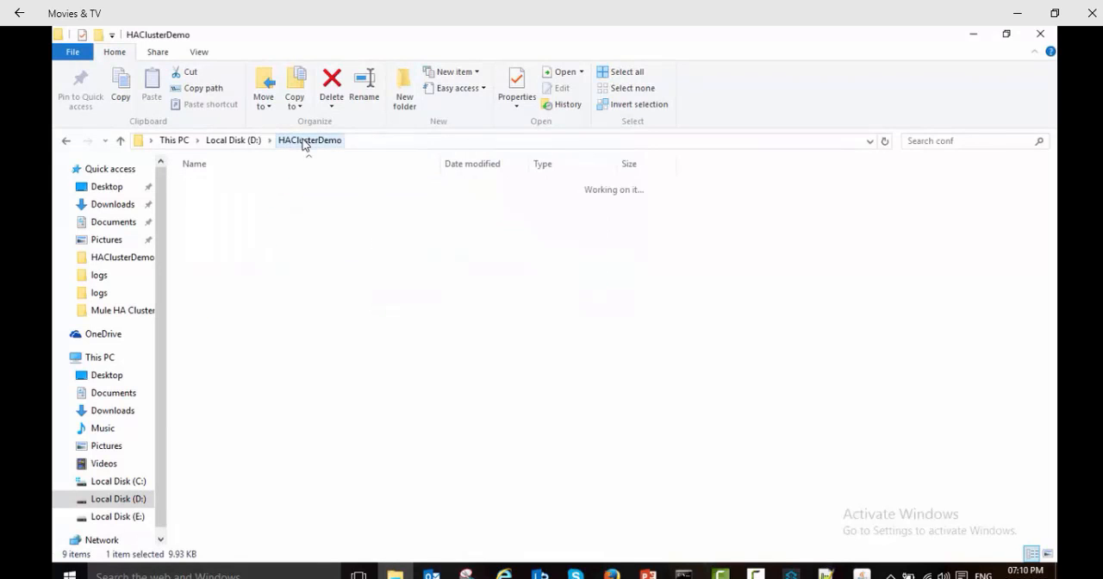
{"action": "double_click", "coordinate": [211, 217]}
{"action": "double_click", "coordinate": [217, 202]}
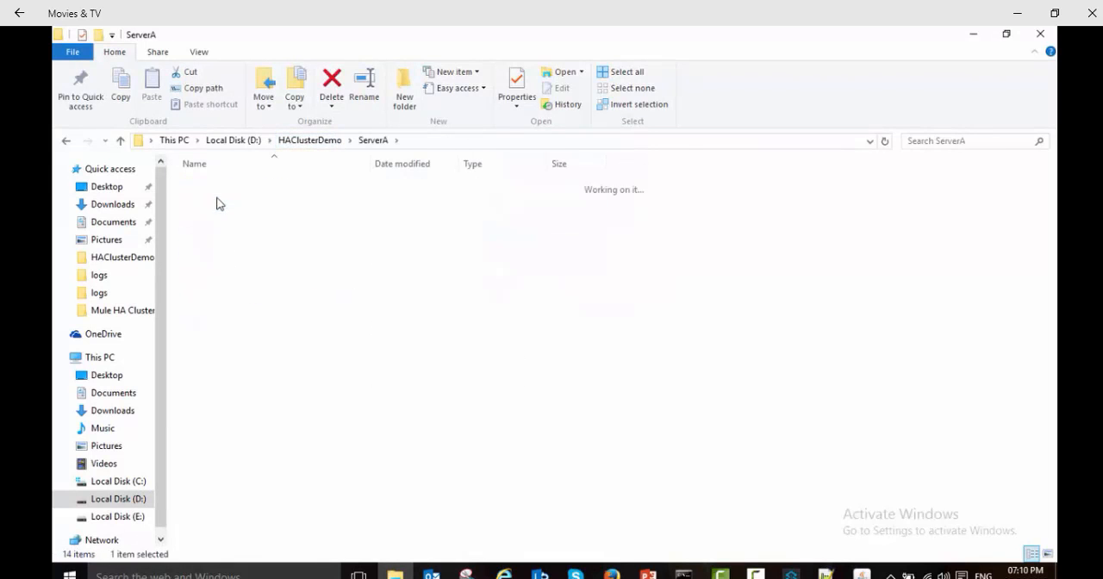
{"action": "double_click", "coordinate": [207, 294]}
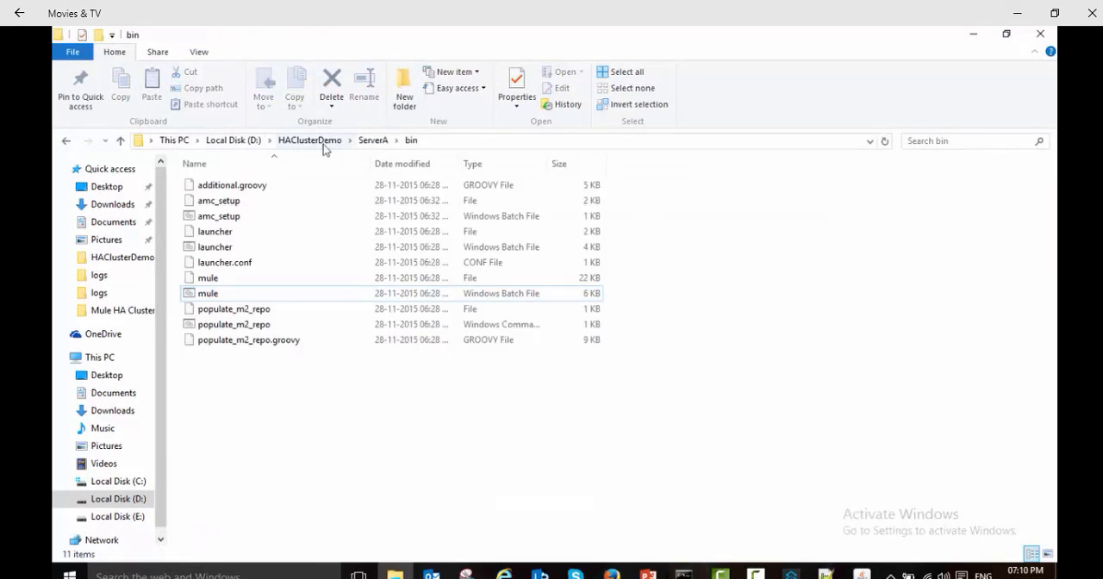
Step: Run the mule batch file from the bin folder of HAClusterDemo's ServerB
{"action": "left_click", "coordinate": [329, 145]}
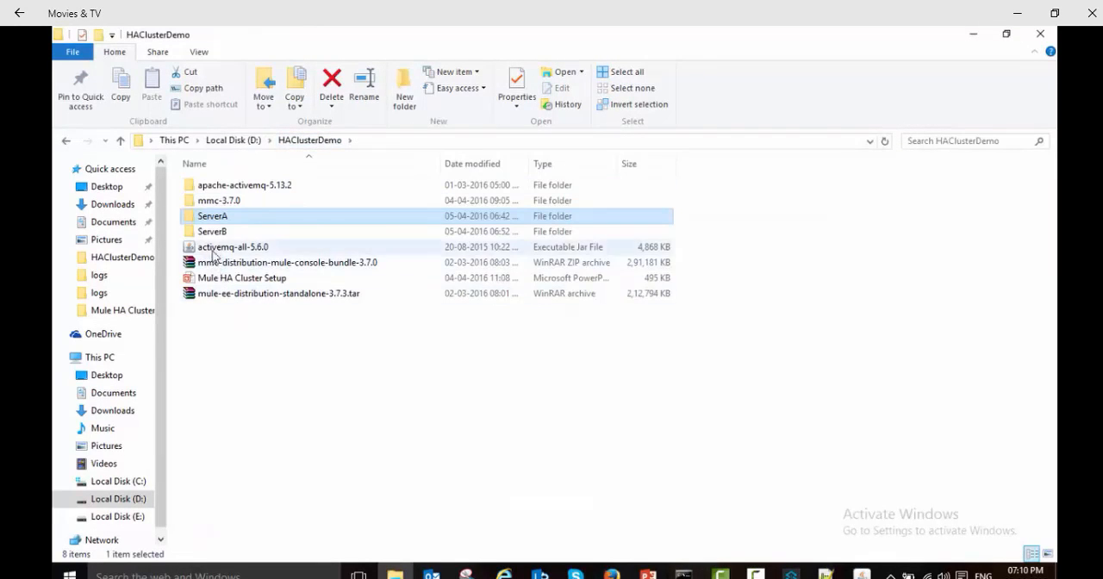
{"action": "double_click", "coordinate": [218, 236]}
{"action": "double_click", "coordinate": [207, 201]}
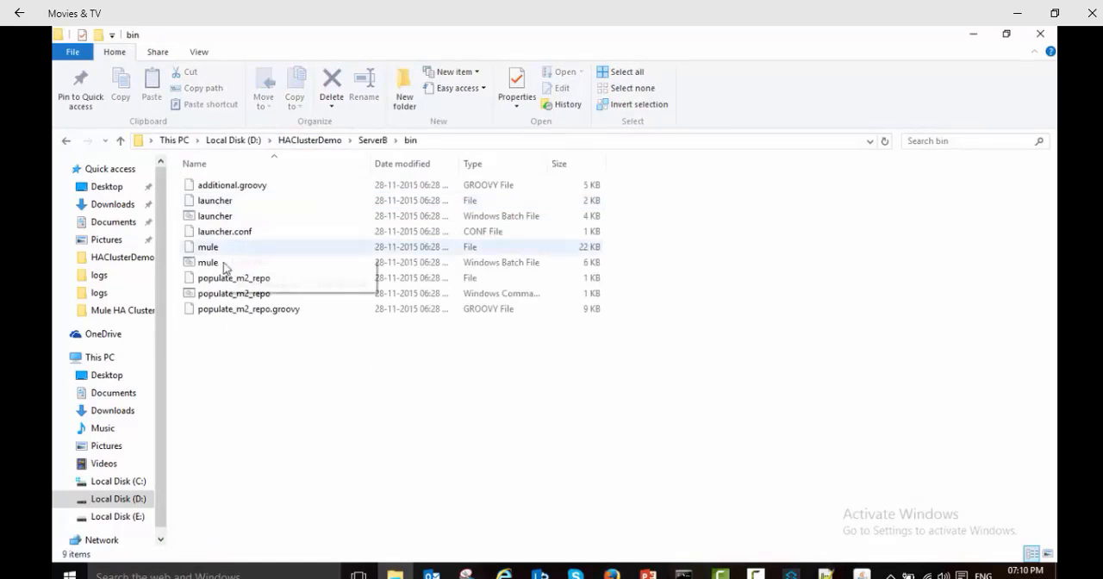
{"action": "left_click", "coordinate": [205, 265]}
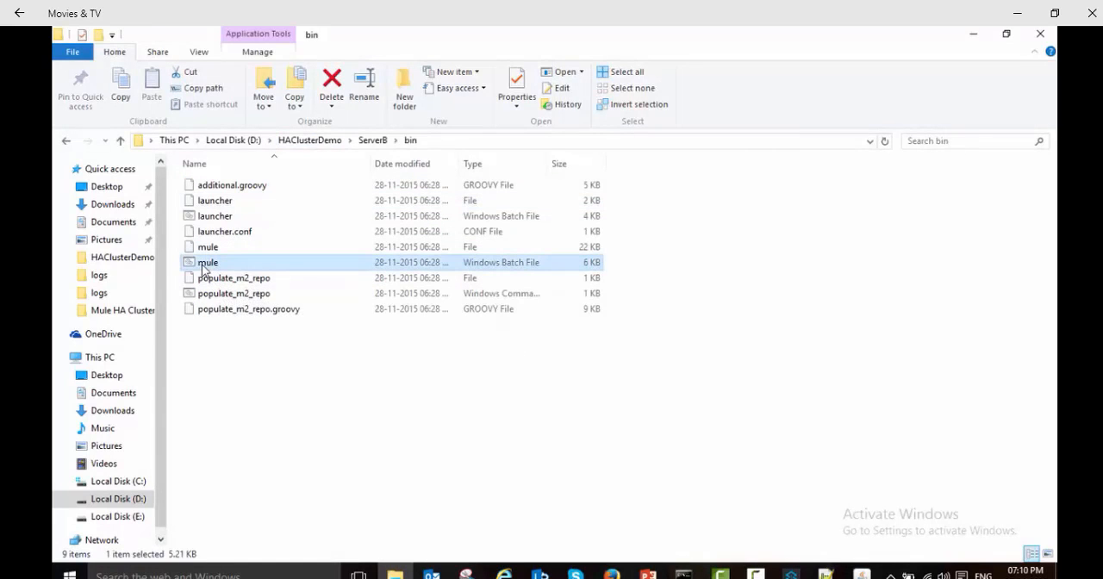
{"action": "double_click", "coordinate": [203, 267]}
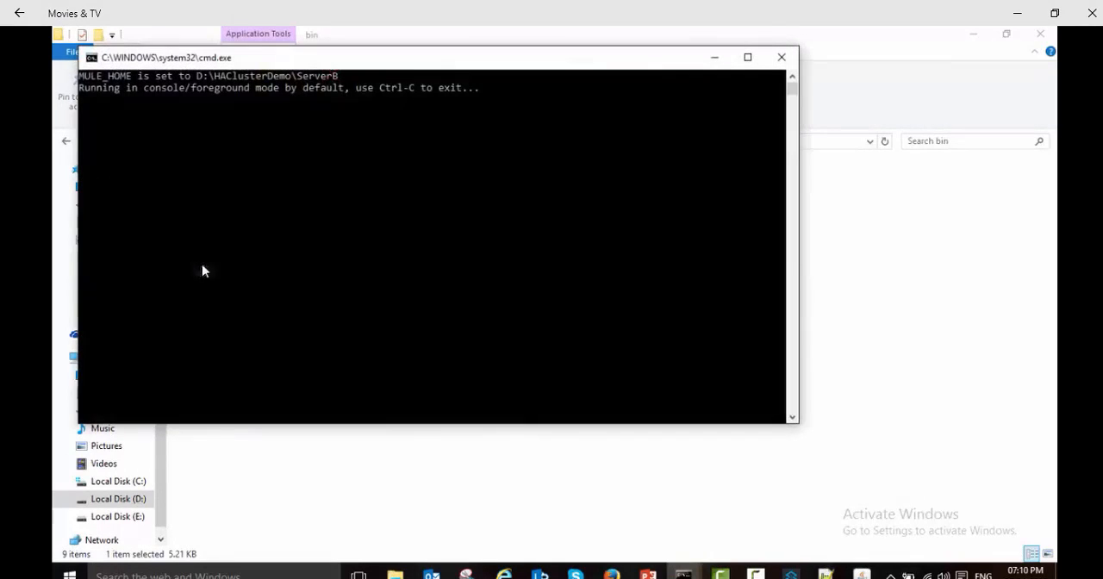
Step: Switch to the management console in Firefox and check a Mule server's startup log in its console window, moved clear of the server list
{"action": "left_click", "coordinate": [547, 492]}
{"action": "left_click", "coordinate": [612, 574]}
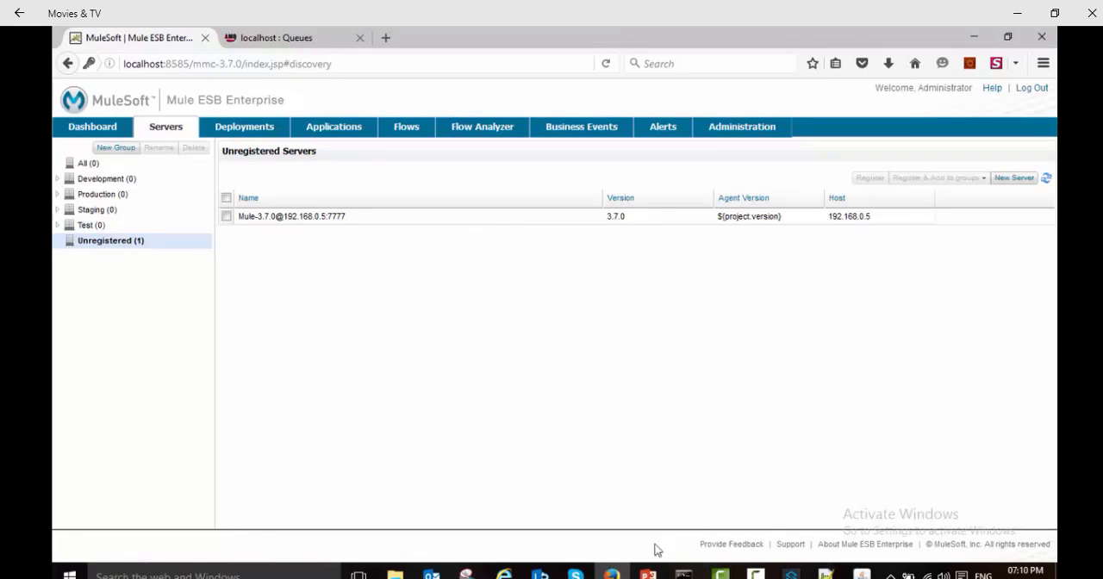
{"action": "mouse_move", "coordinate": [683, 572]}
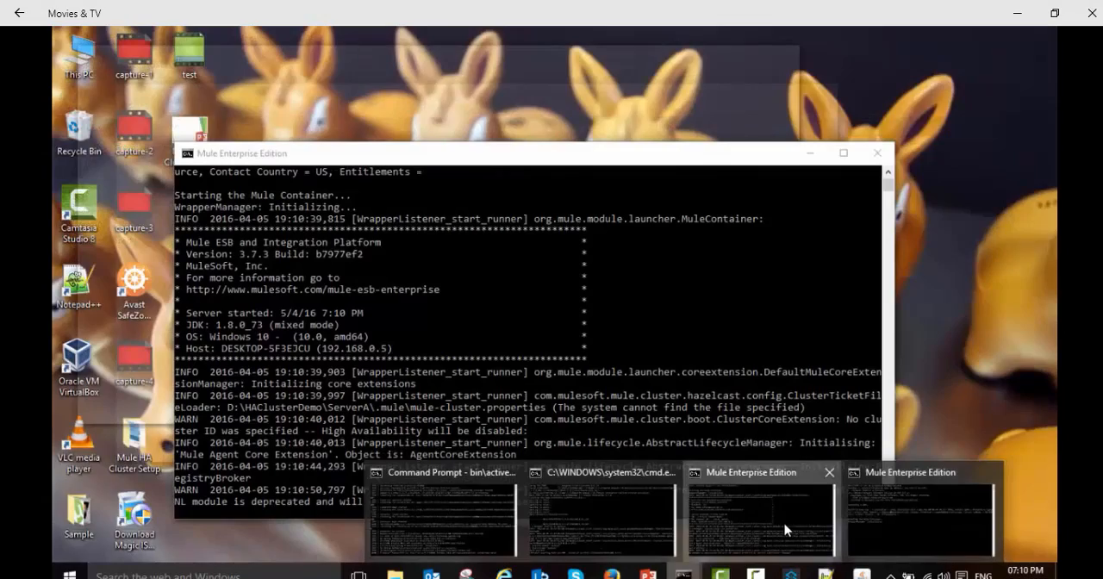
{"action": "left_click", "coordinate": [785, 529]}
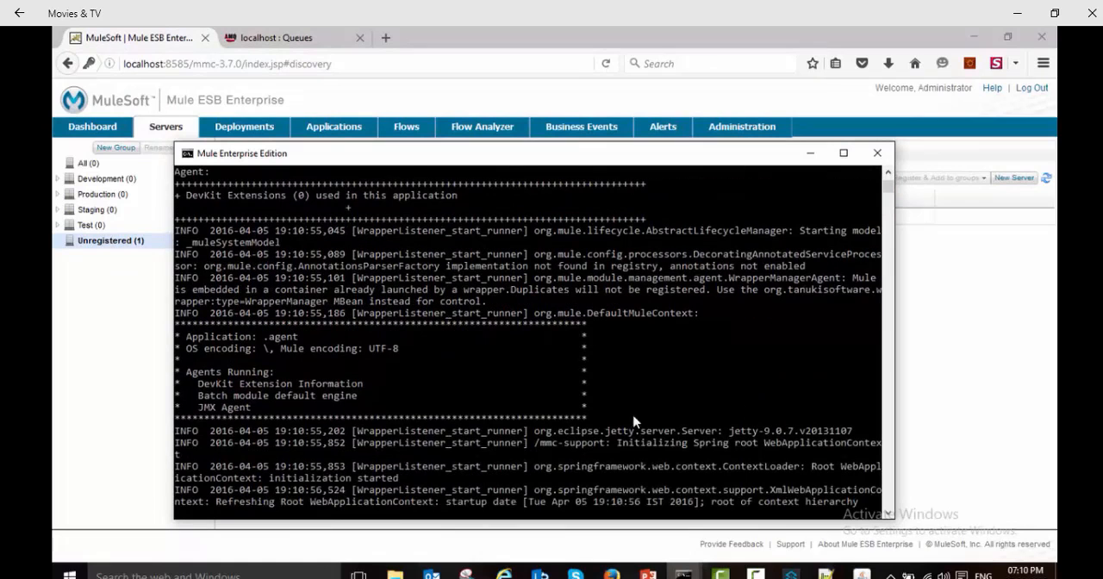
{"action": "left_click_drag", "start_coordinate": [345, 165], "coordinate": [460, 114]}
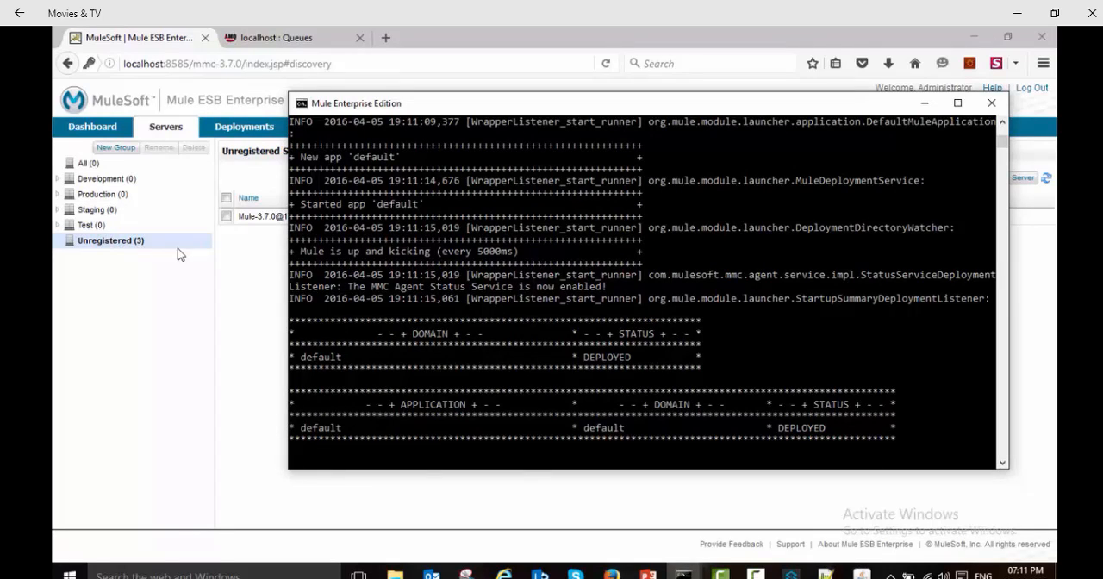
Step: Register the two unregistered Mule-3.7.3 servers on ports 7778 and 7779 in the management console
{"action": "left_click", "coordinate": [138, 243]}
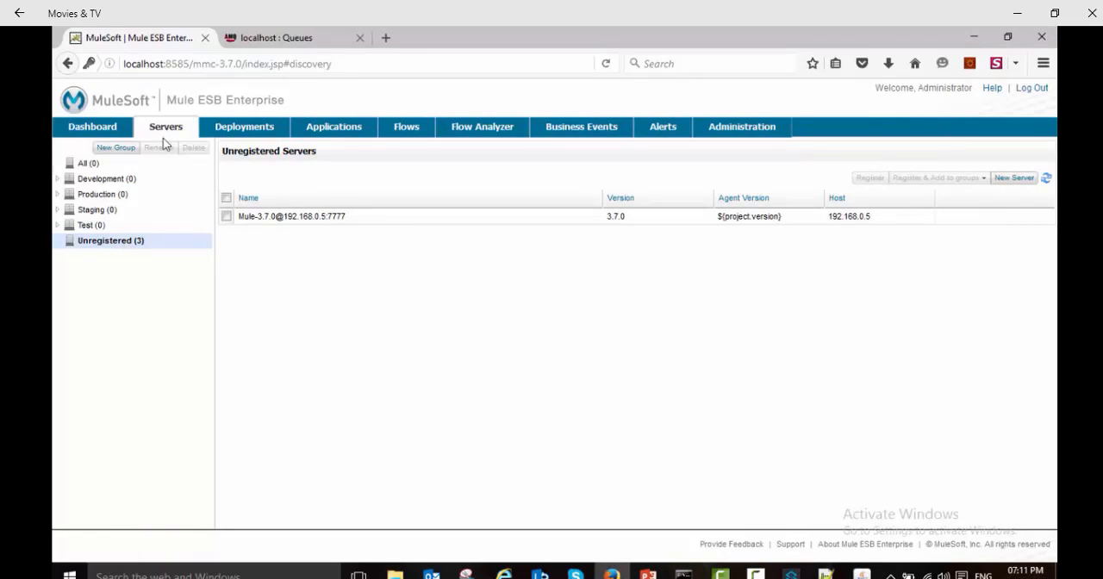
{"action": "left_click", "coordinate": [77, 164]}
{"action": "left_click", "coordinate": [110, 241]}
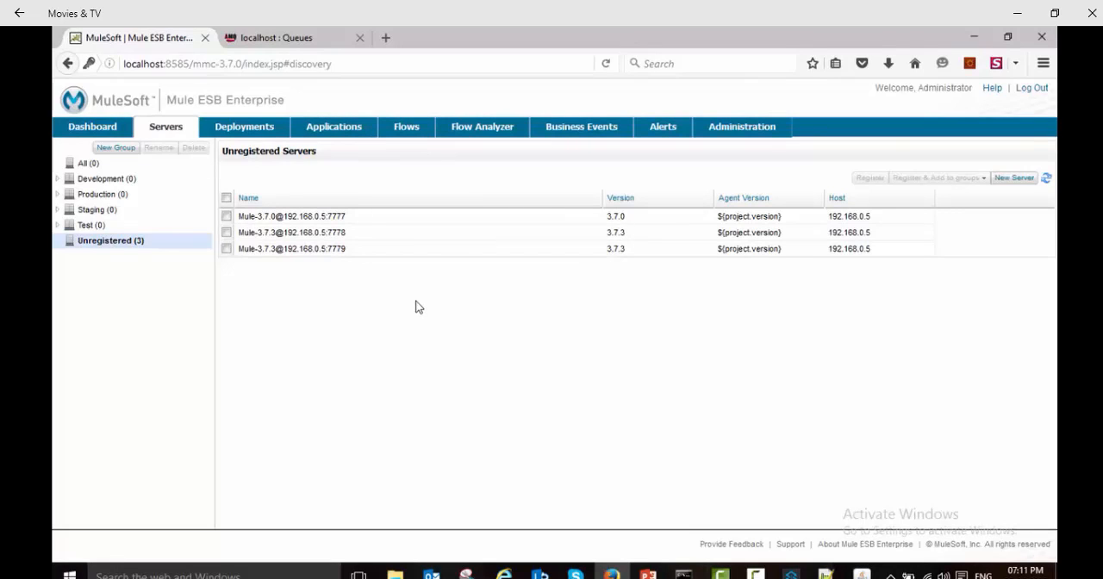
{"action": "left_click", "coordinate": [227, 233]}
{"action": "left_click", "coordinate": [227, 248]}
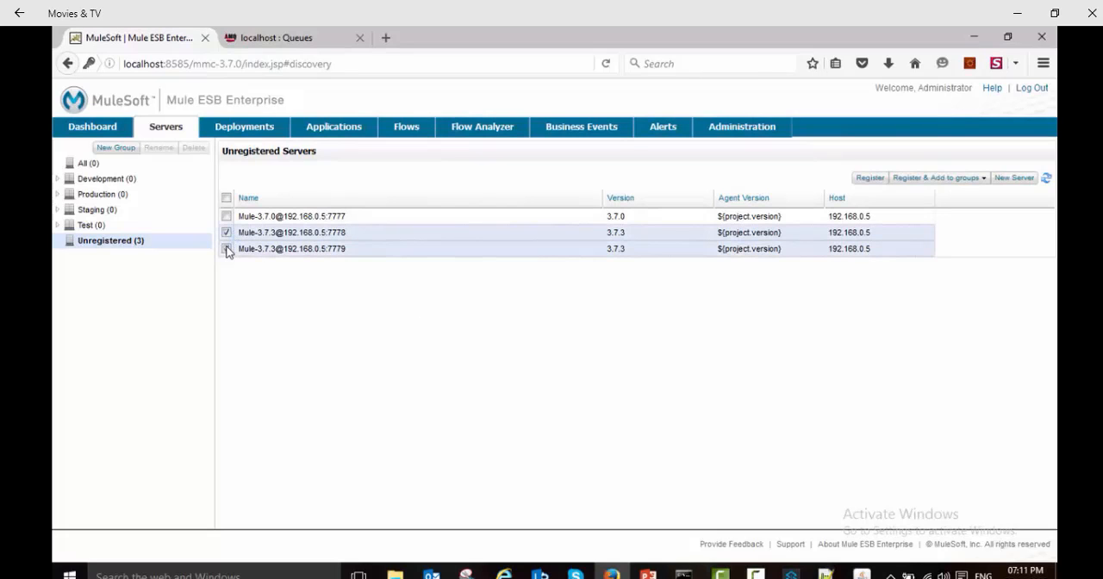
{"action": "left_click", "coordinate": [870, 178]}
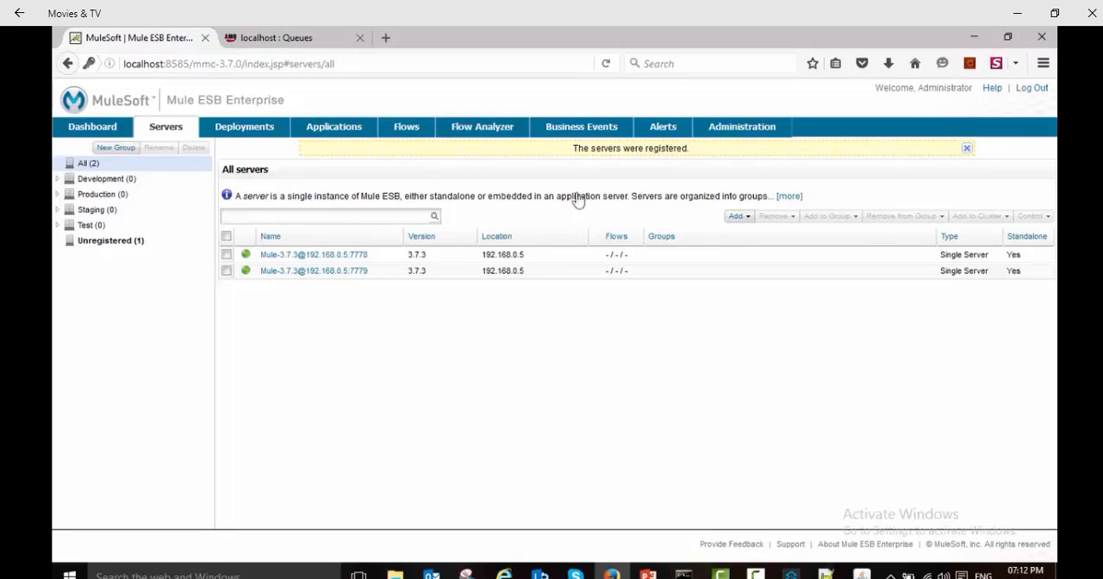
Step: Create a cluster named DemoCluster from the servers on ports 7778 and 7779, with multicast marked as disabled in the network
{"action": "left_click", "coordinate": [749, 219]}
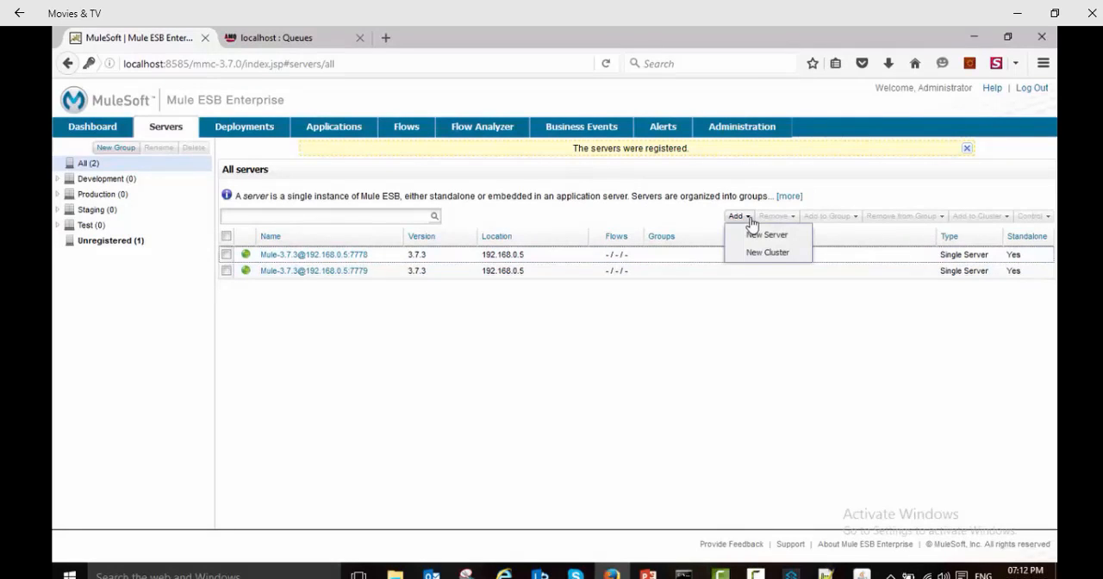
{"action": "left_click", "coordinate": [761, 253]}
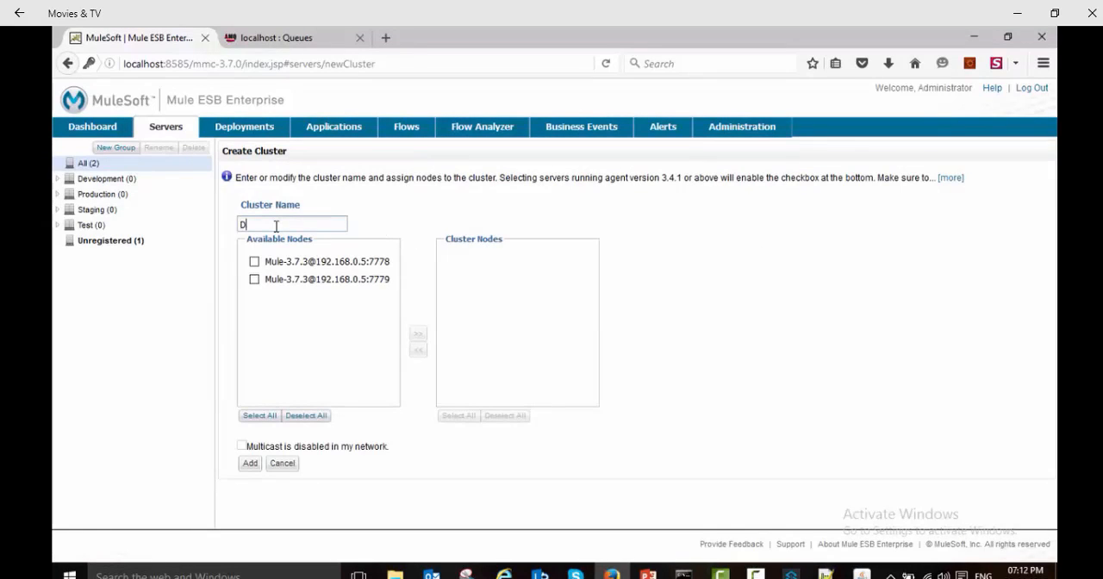
{"action": "type", "text": "DemoCluster"}
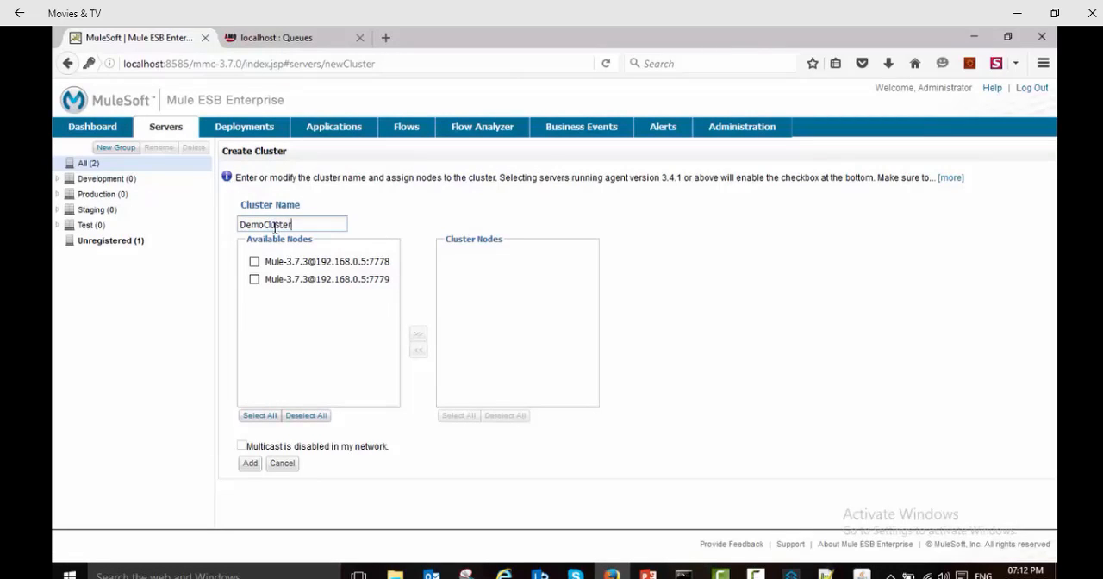
{"action": "left_click", "coordinate": [254, 280]}
{"action": "left_click", "coordinate": [255, 262]}
{"action": "left_click", "coordinate": [418, 333]}
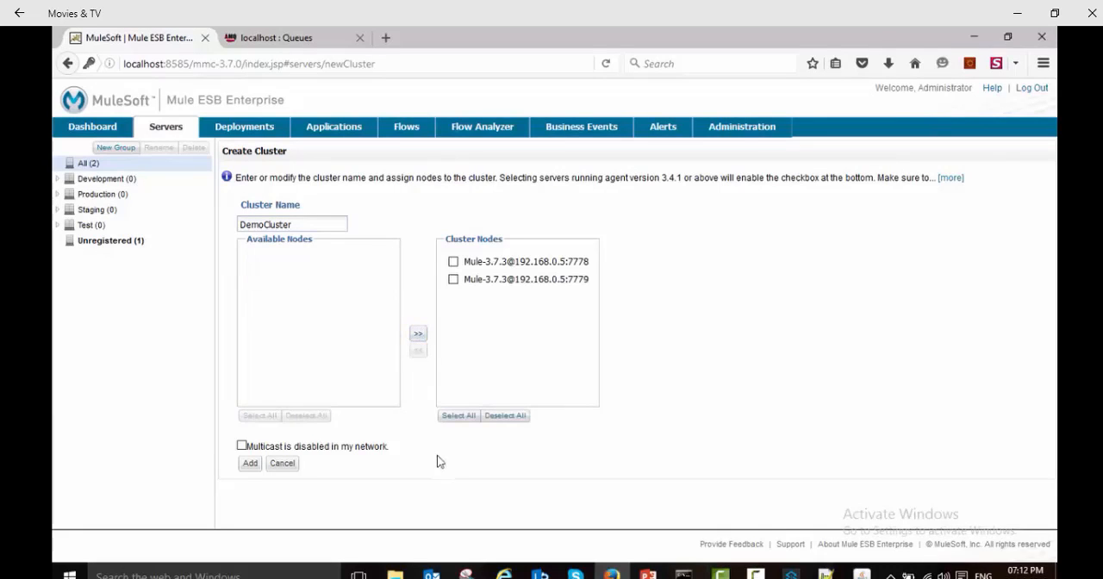
{"action": "left_click", "coordinate": [241, 445]}
{"action": "left_click", "coordinate": [253, 466]}
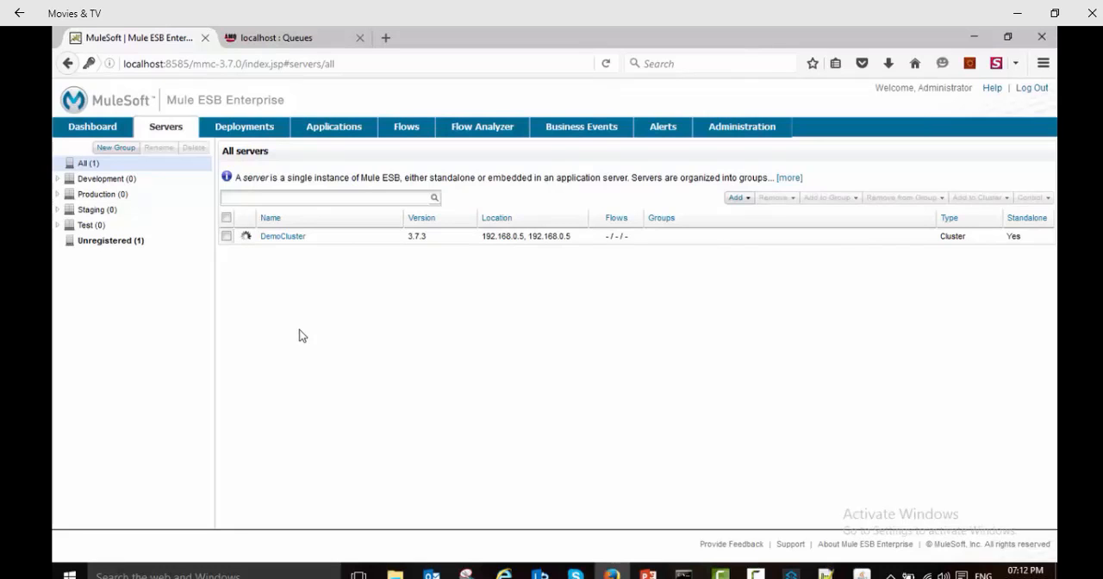
Step: Switch to Anypoint Studio and review the JMS endpoint's queue and its Active_MQ connector configuration
{"action": "left_click", "coordinate": [792, 575]}
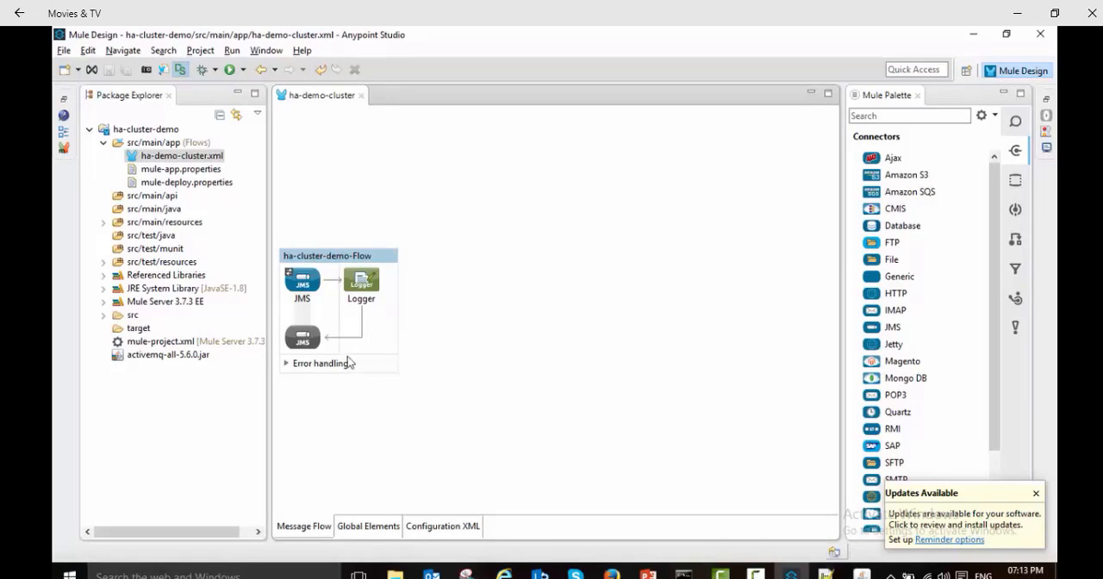
{"action": "left_click", "coordinate": [311, 290]}
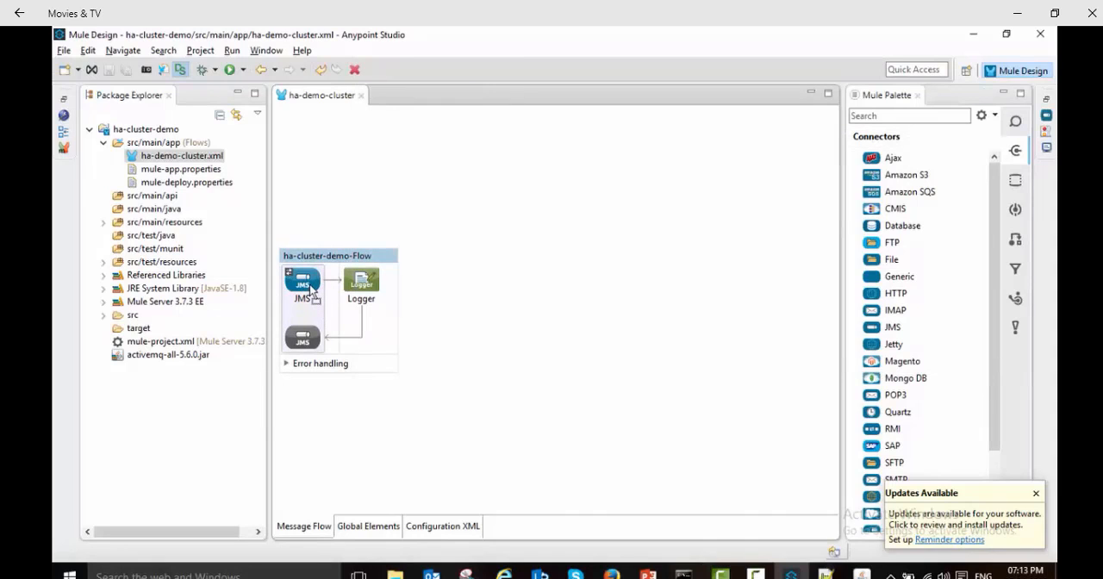
{"action": "double_click", "coordinate": [311, 290]}
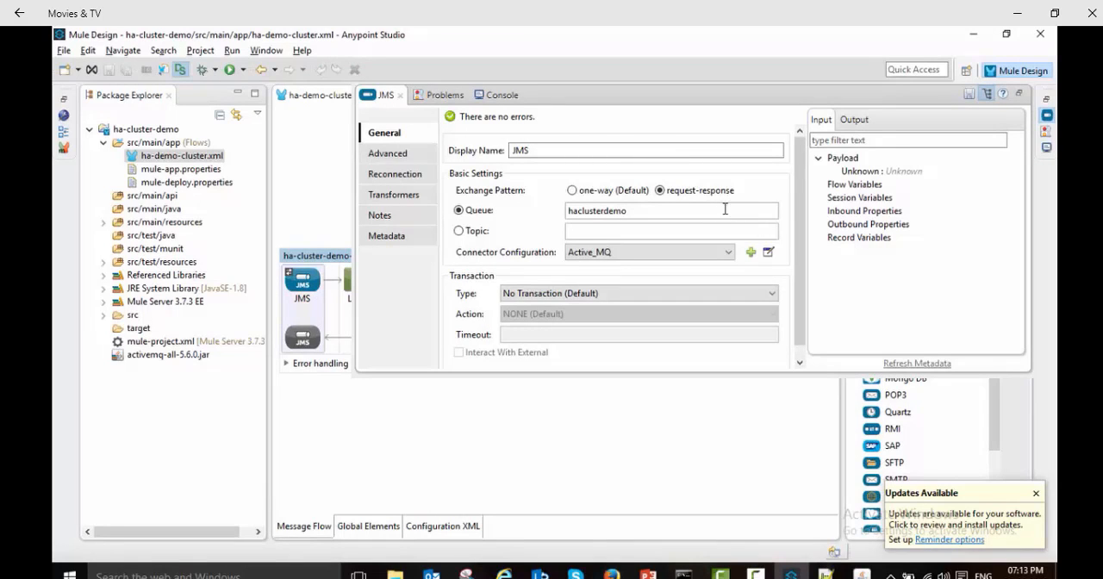
{"action": "double_click", "coordinate": [619, 213]}
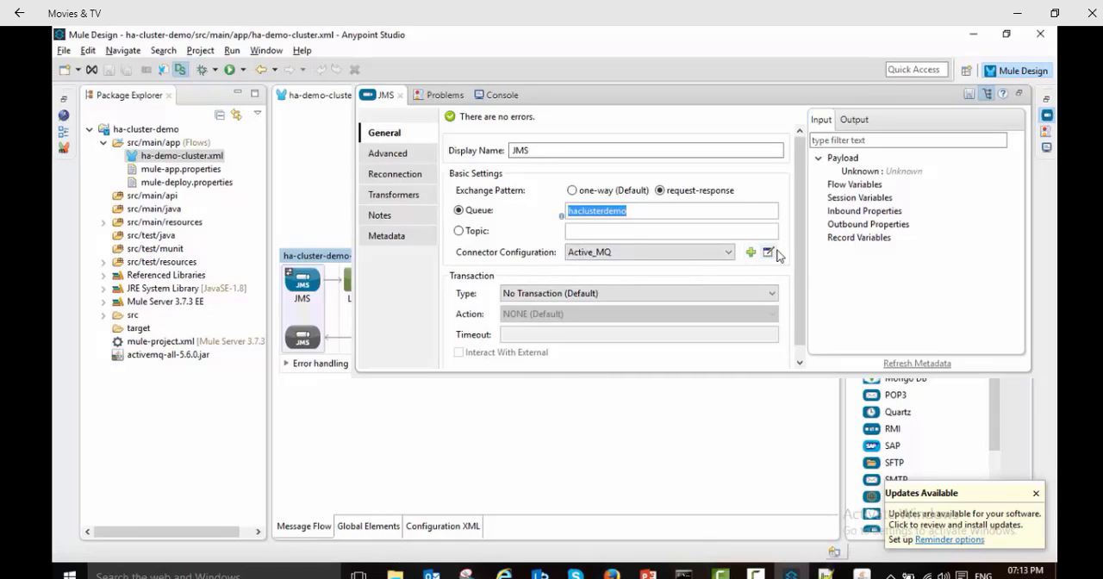
{"action": "left_click", "coordinate": [770, 252]}
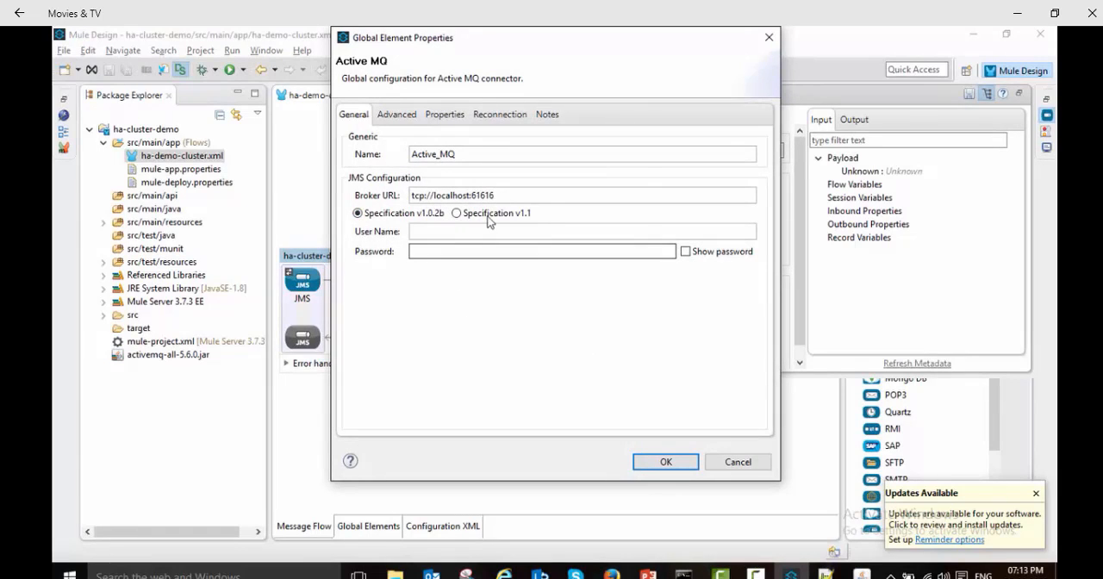
{"action": "left_click", "coordinate": [662, 461]}
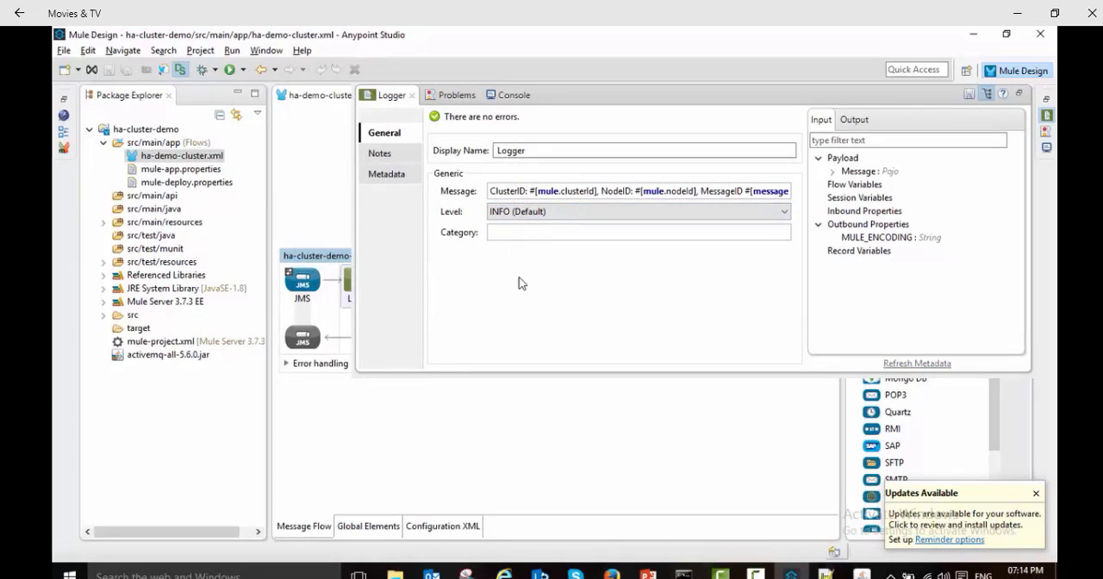
Step: Review the full message expression of the flow's Logger, then close its properties
{"action": "left_click", "coordinate": [738, 188]}
{"action": "key", "text": "End"}
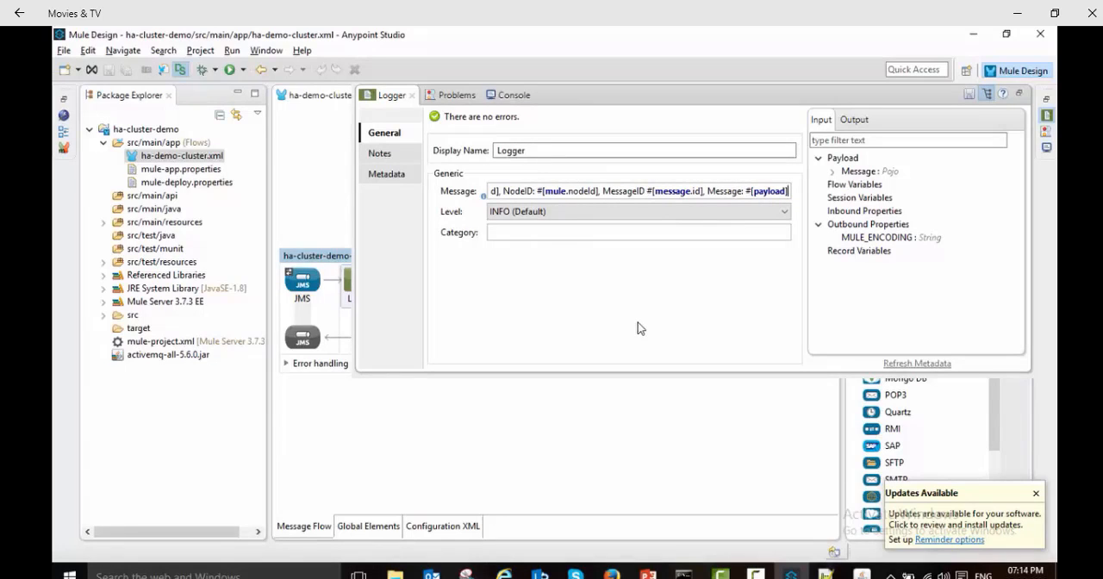
{"action": "left_click", "coordinate": [506, 409]}
{"action": "left_click", "coordinate": [400, 414]}
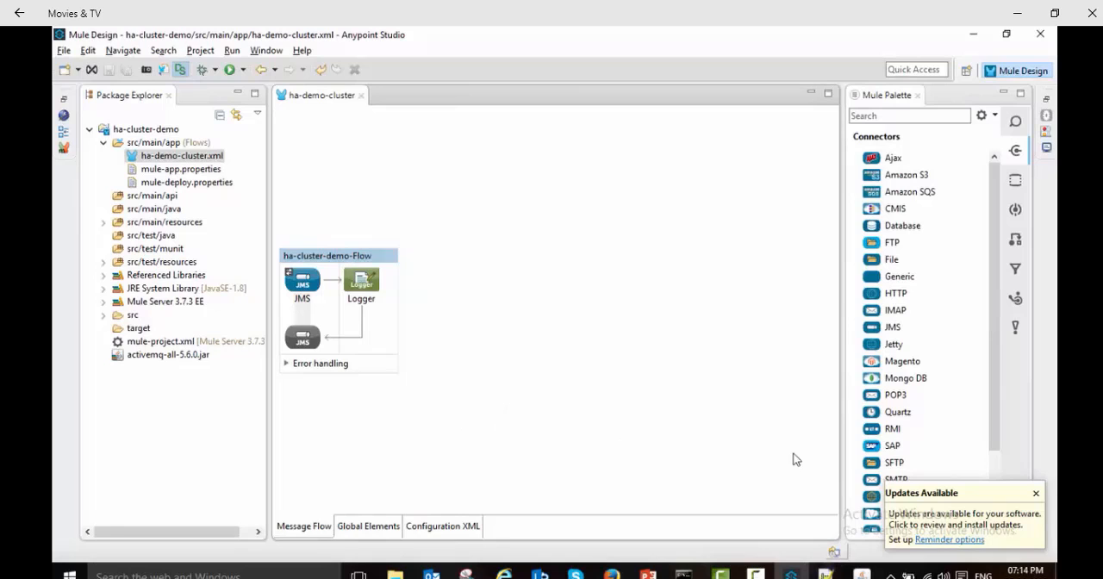
Step: Start deploying the ha-cluster-demo project to the Mule Management Console and enter the console account password
{"action": "right_click", "coordinate": [149, 131]}
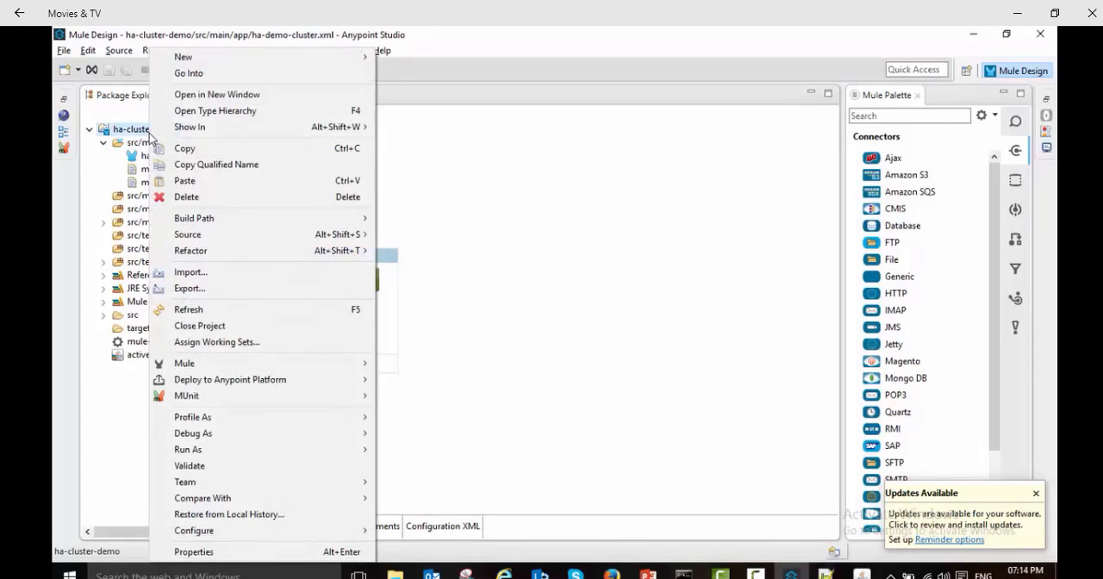
{"action": "left_click", "coordinate": [315, 191]}
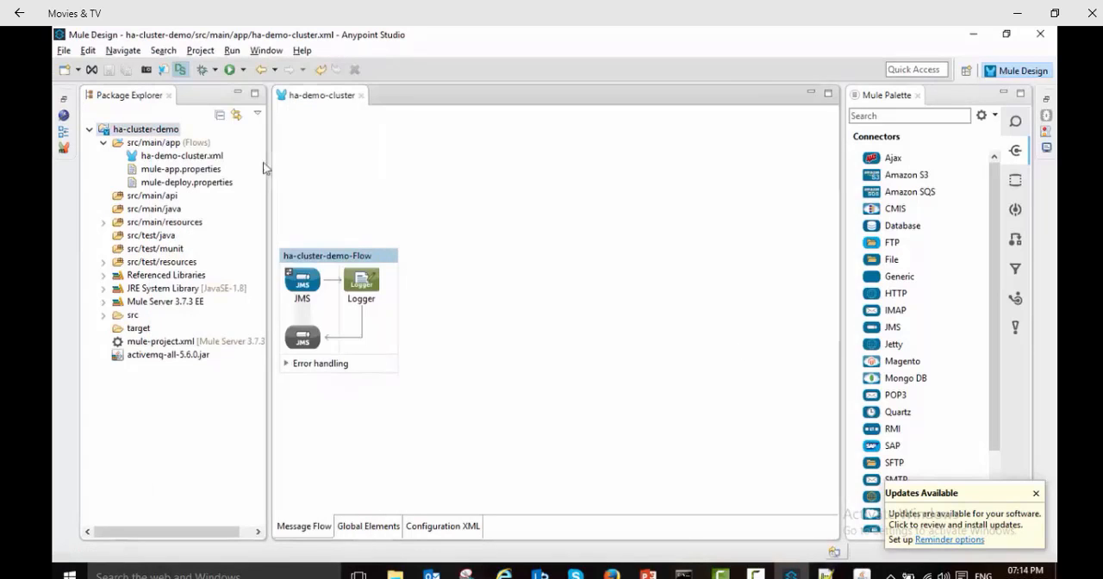
{"action": "right_click", "coordinate": [150, 131]}
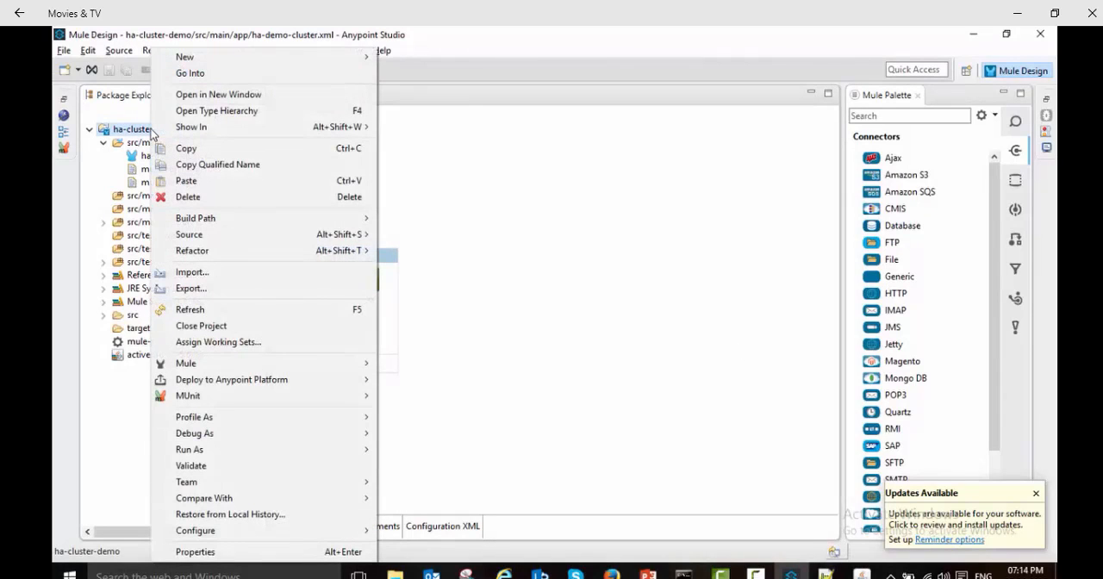
{"action": "mouse_move", "coordinate": [207, 385]}
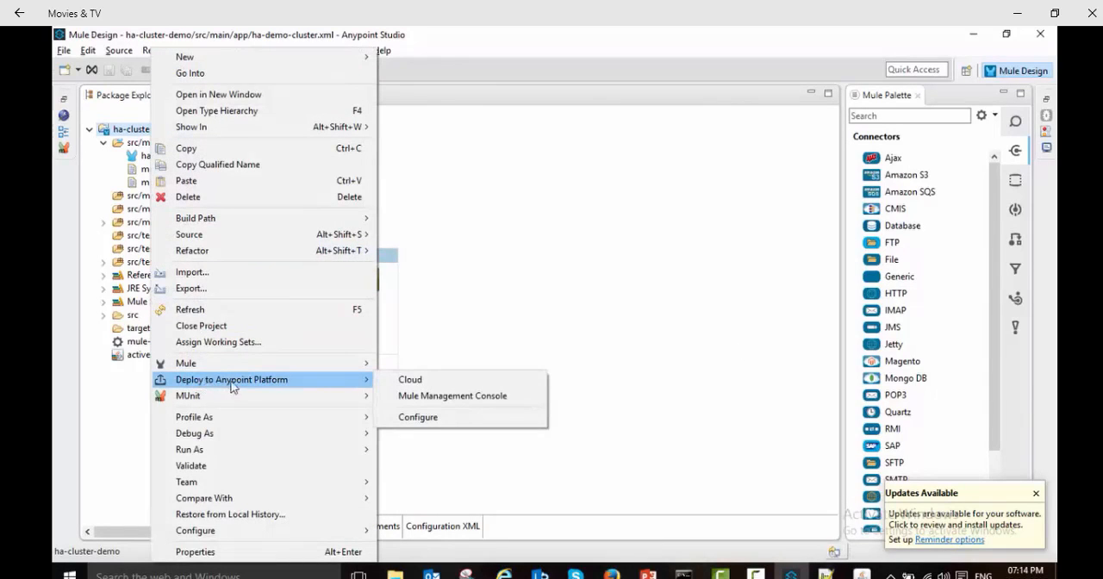
{"action": "left_click", "coordinate": [458, 396]}
{"action": "left_click", "coordinate": [479, 251]}
{"action": "type", "text": "admin"}
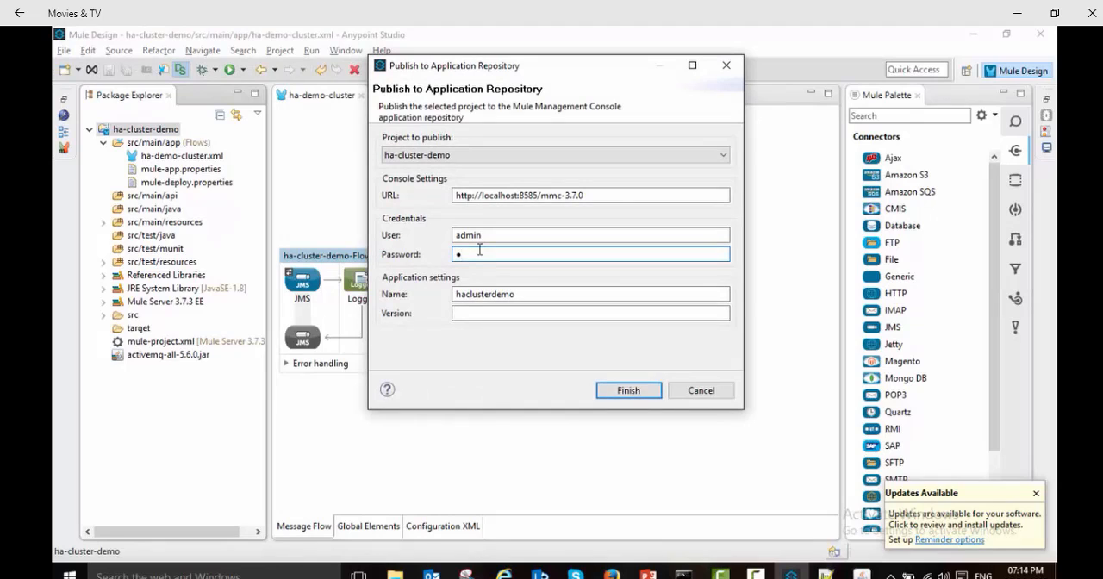
Step: Try the application name ha-cluster-demo and set the application version to 1
{"action": "left_click", "coordinate": [466, 294]}
{"action": "type", "text": "-"}
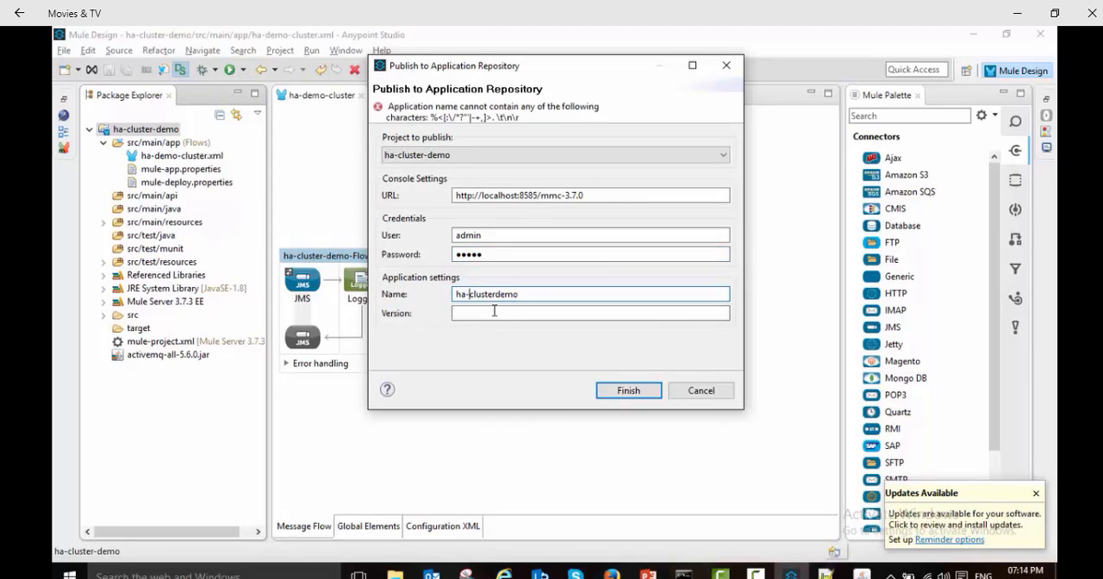
{"action": "type", "text": "-"}
{"action": "left_click", "coordinate": [495, 313]}
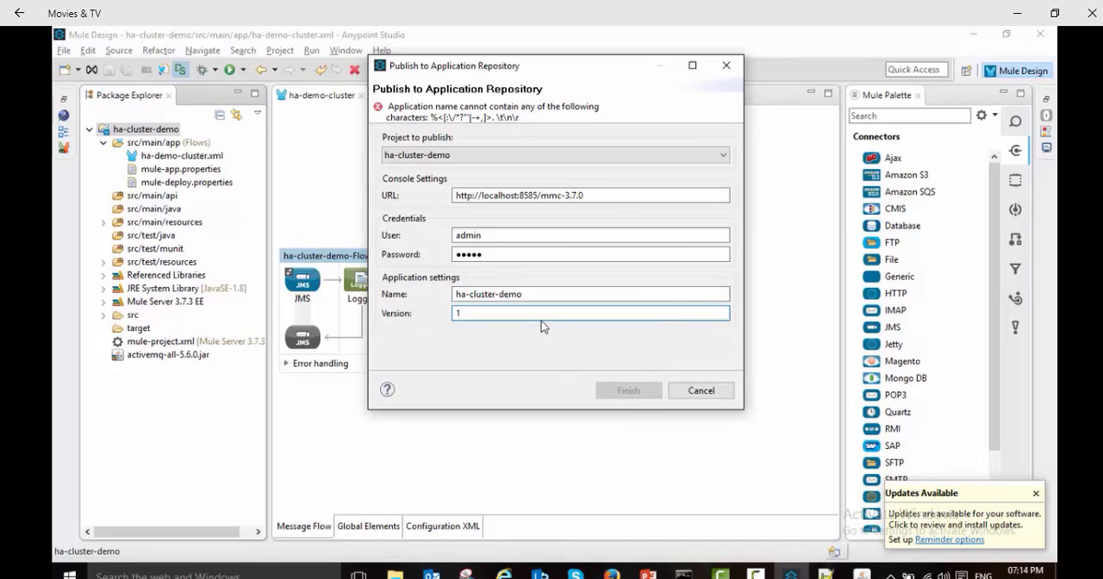
Step: Remove the hyphens so the application name reads haclusterdemo, and publish the application to the management console
{"action": "left_click", "coordinate": [469, 294]}
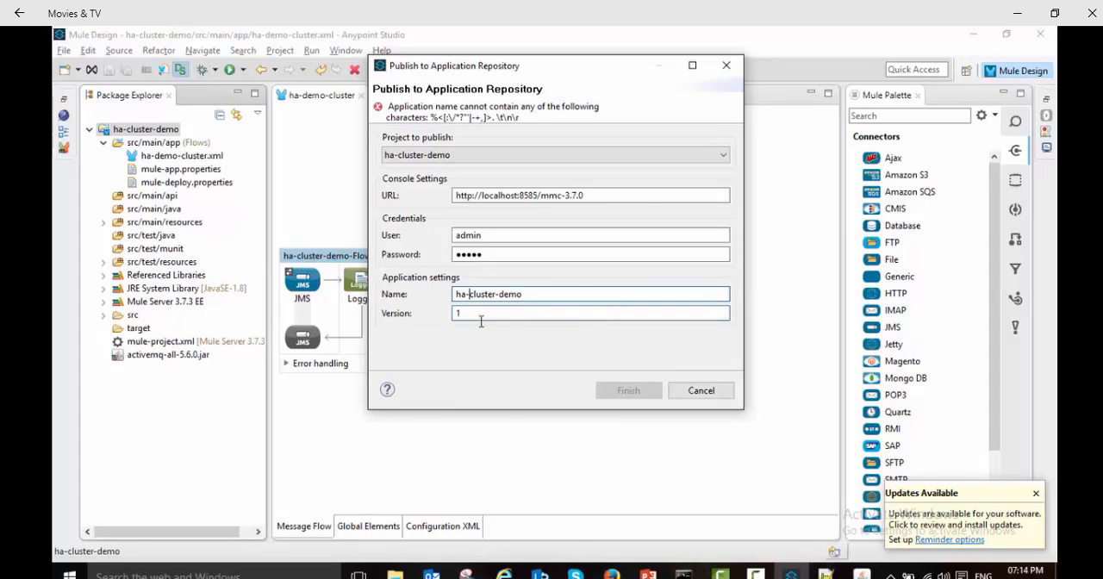
{"action": "key", "text": "BackSpace"}
{"action": "key", "text": "Right"}
{"action": "key", "text": "Right"}
{"action": "key", "text": "Right"}
{"action": "key", "text": "Right"}
{"action": "key", "text": "Right"}
{"action": "key", "text": "Right"}
{"action": "key", "text": "Right"}
{"action": "key", "text": "Delete"}
{"action": "key", "text": "Tab"}
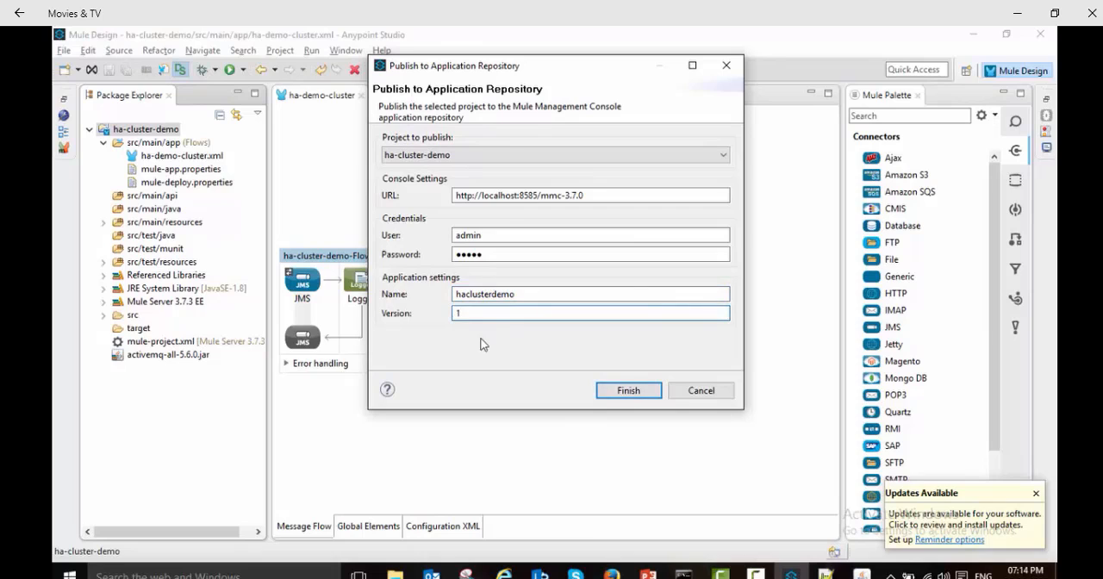
{"action": "left_click", "coordinate": [628, 391]}
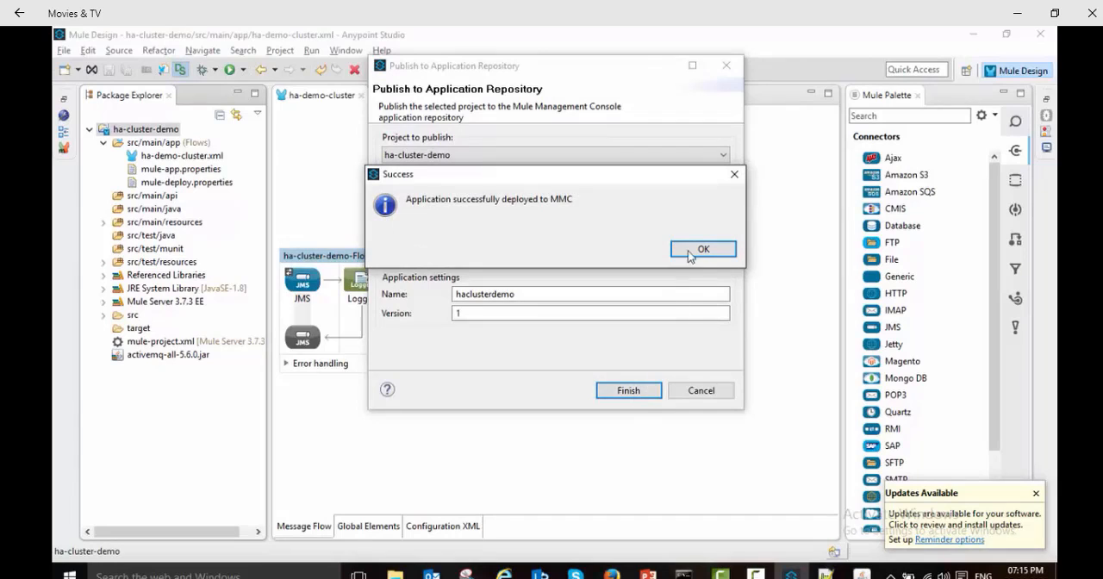
{"action": "left_click", "coordinate": [698, 249]}
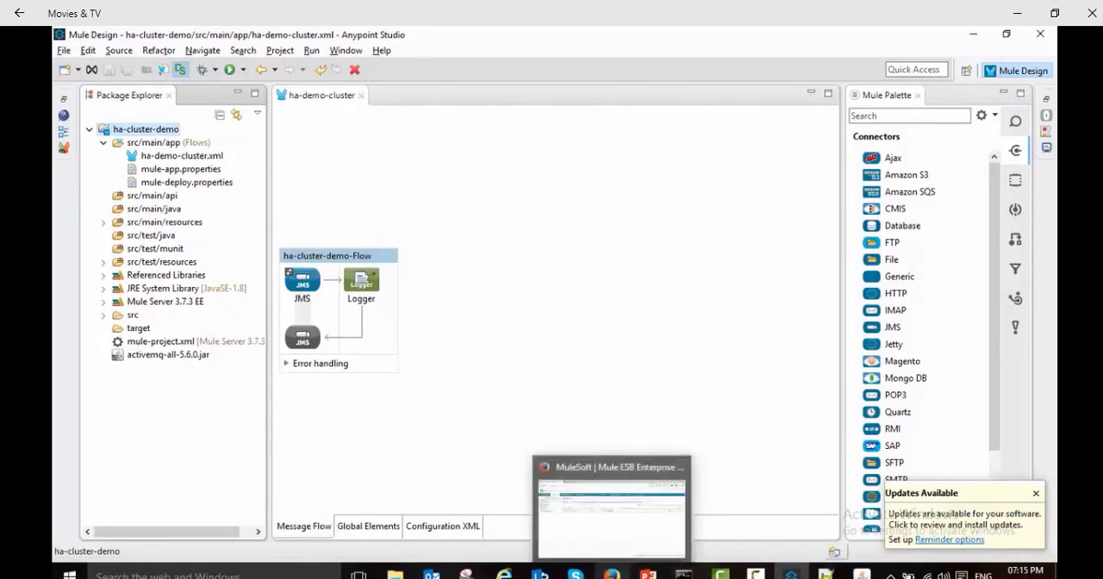
Step: Switch to the browser's Mule console, view the DemoCluster details, and start a new deployment named DeployToCluster
{"action": "left_click", "coordinate": [610, 574]}
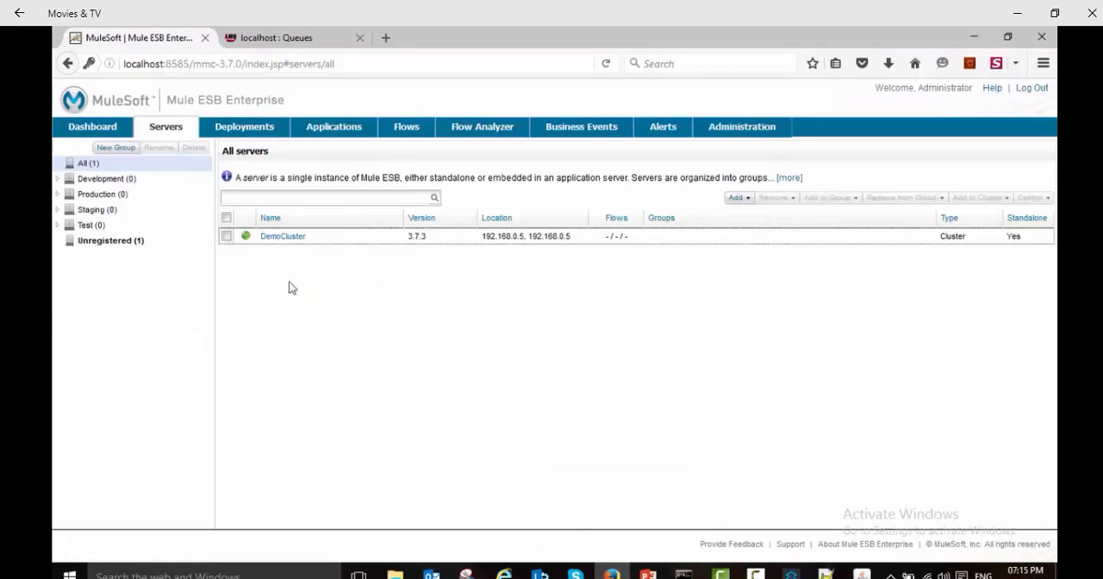
{"action": "left_click", "coordinate": [287, 239]}
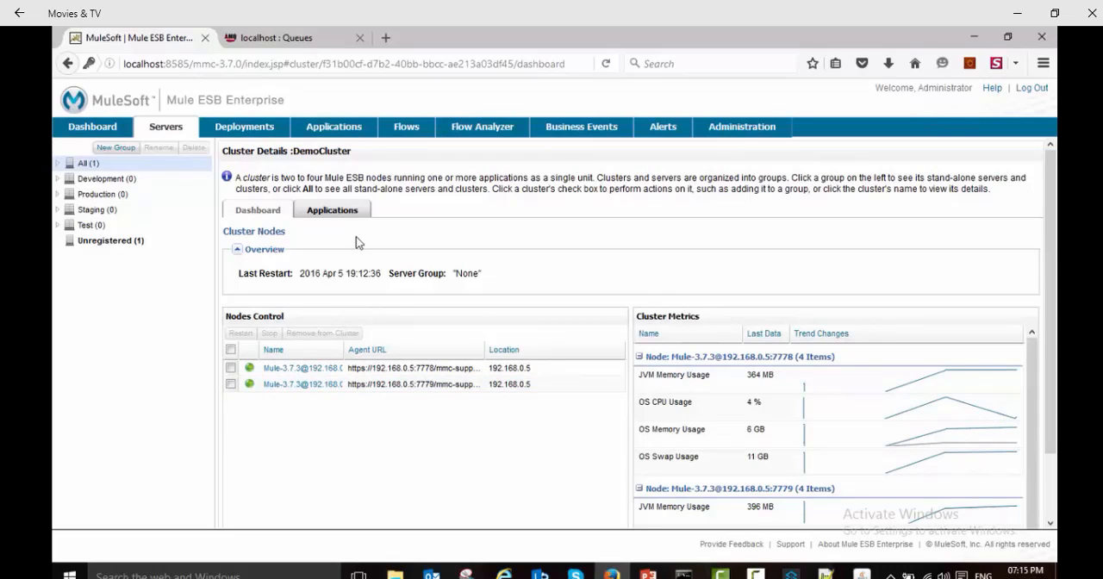
{"action": "left_click", "coordinate": [246, 128]}
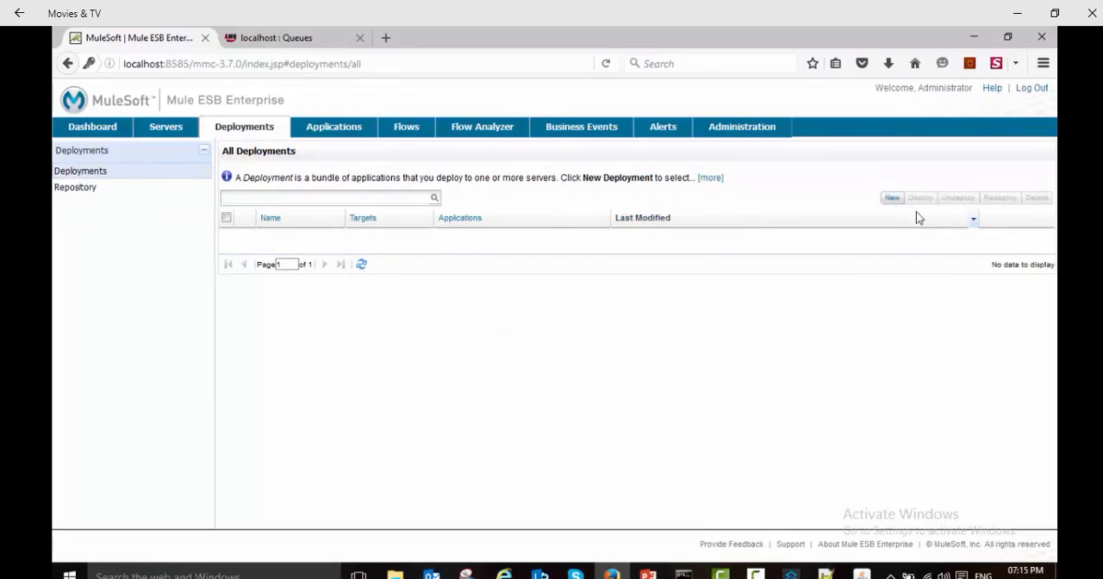
{"action": "left_click", "coordinate": [892, 199]}
{"action": "left_click", "coordinate": [256, 193]}
{"action": "type", "text": "DeployToCluster"}
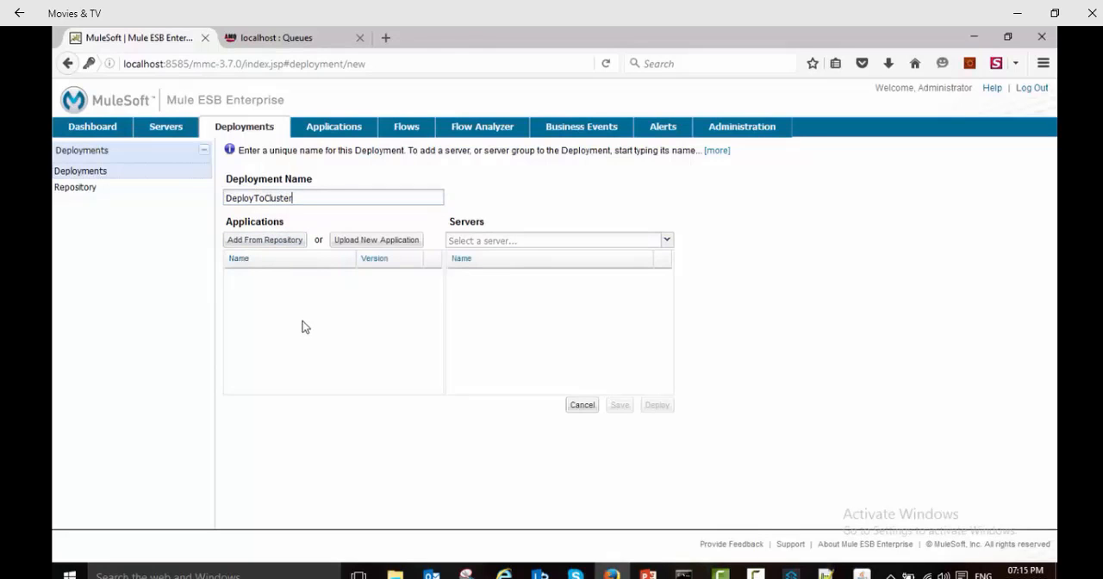
Step: Add the haclusterdemo application from the repository to the DeployToCluster deployment
{"action": "left_click", "coordinate": [270, 241]}
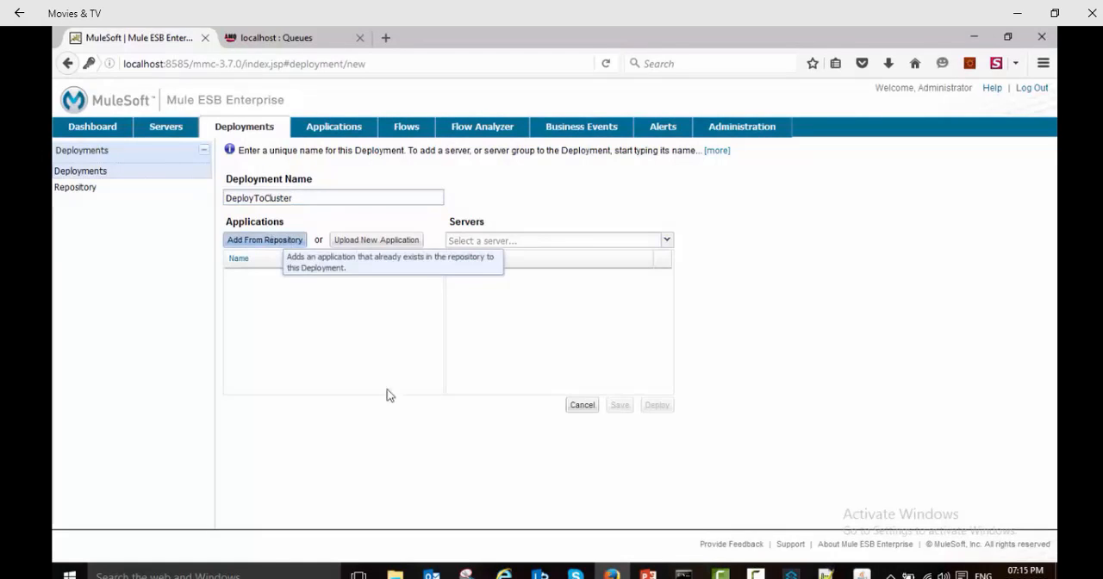
{"action": "left_click", "coordinate": [521, 310]}
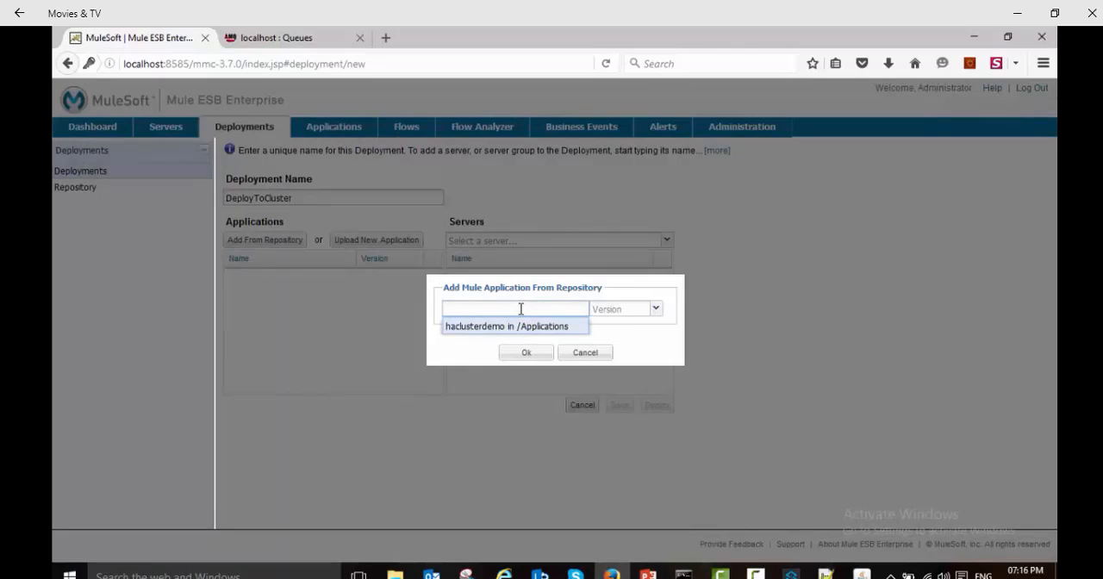
{"action": "left_click", "coordinate": [497, 328]}
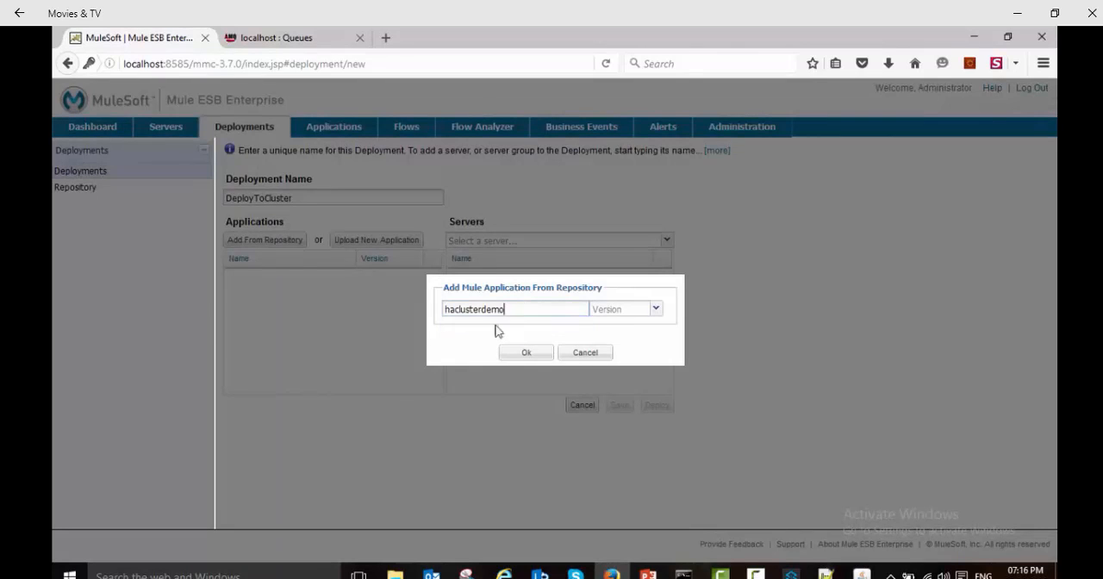
{"action": "left_click", "coordinate": [528, 354]}
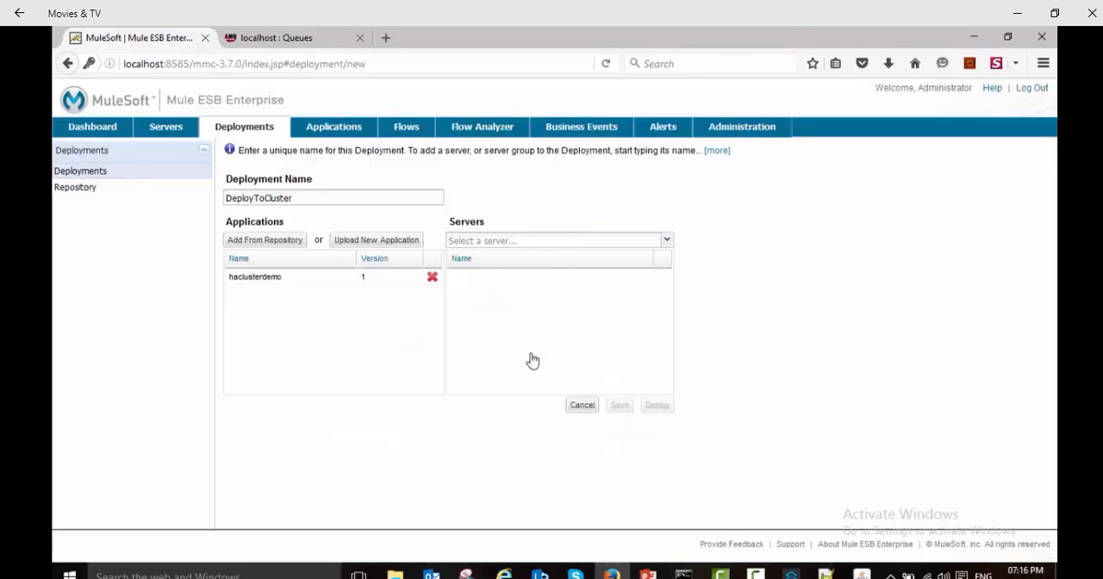
Step: Select DemoCluster as the target server and deploy the application to it
{"action": "left_click", "coordinate": [565, 241]}
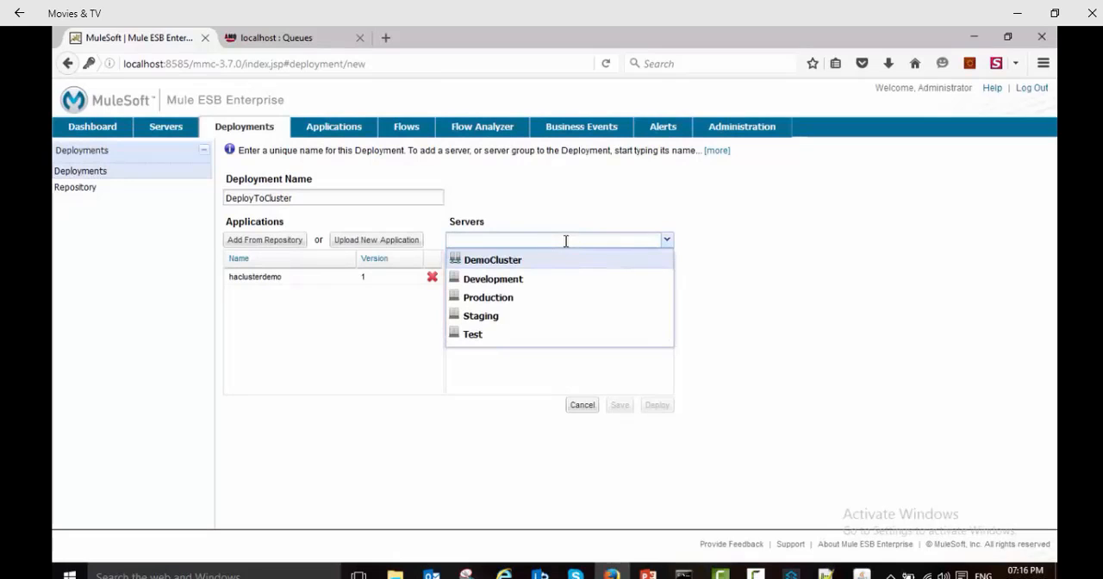
{"action": "left_click", "coordinate": [531, 261]}
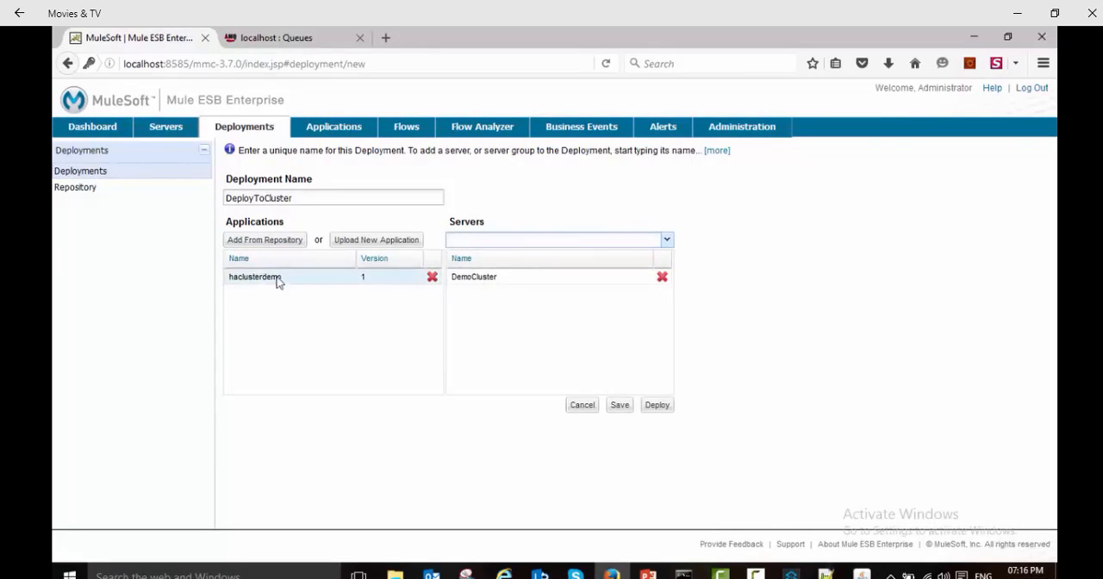
{"action": "left_click", "coordinate": [657, 404]}
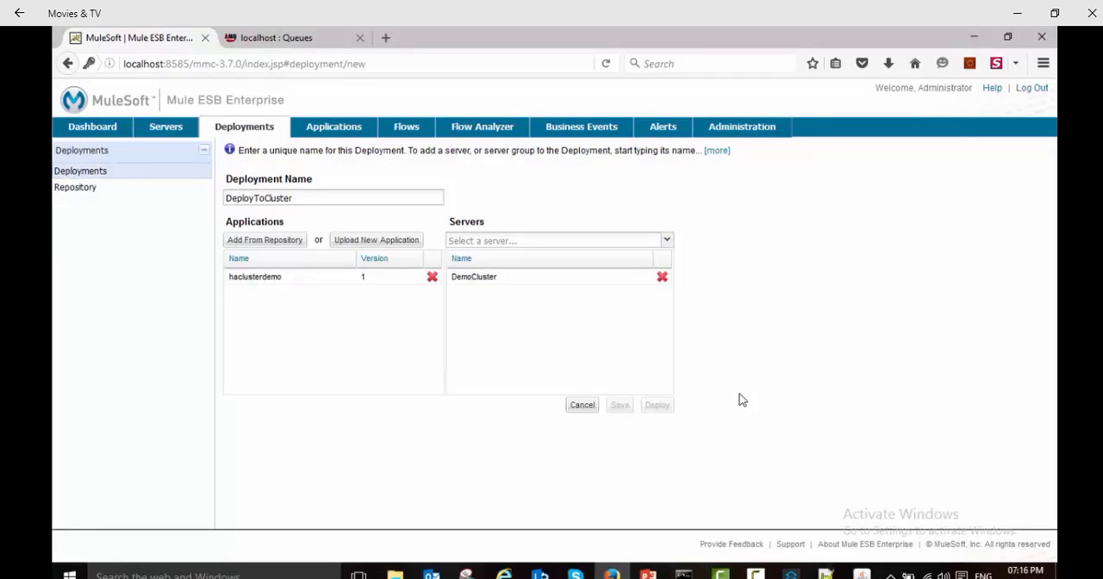
Step: Check the Mule server's console window for the haclusterdemo deployment log, then return to the management console
{"action": "left_click", "coordinate": [683, 575]}
{"action": "left_click", "coordinate": [798, 539]}
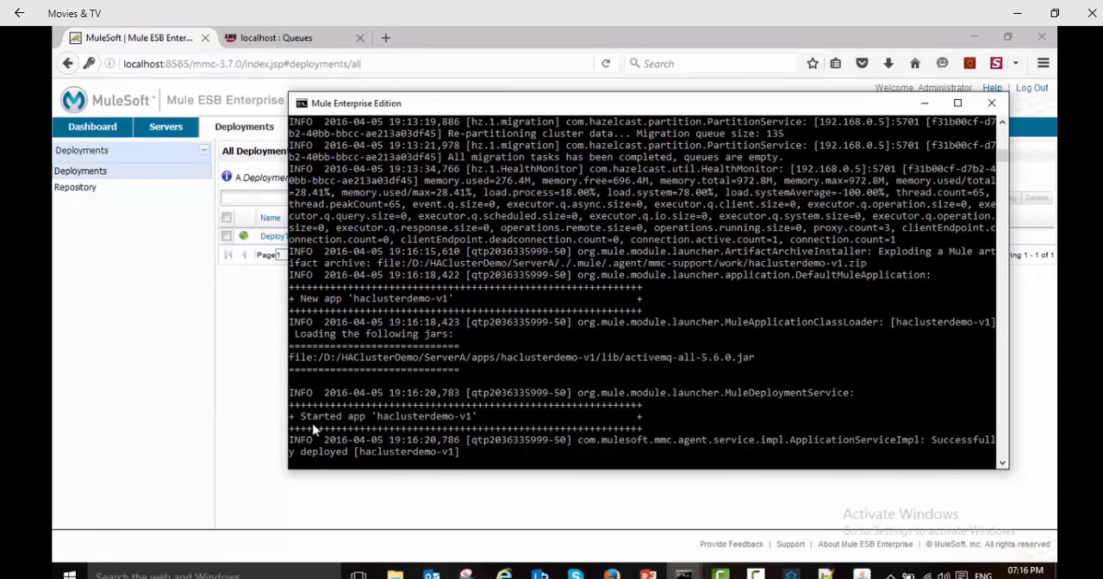
{"action": "left_click", "coordinate": [238, 360]}
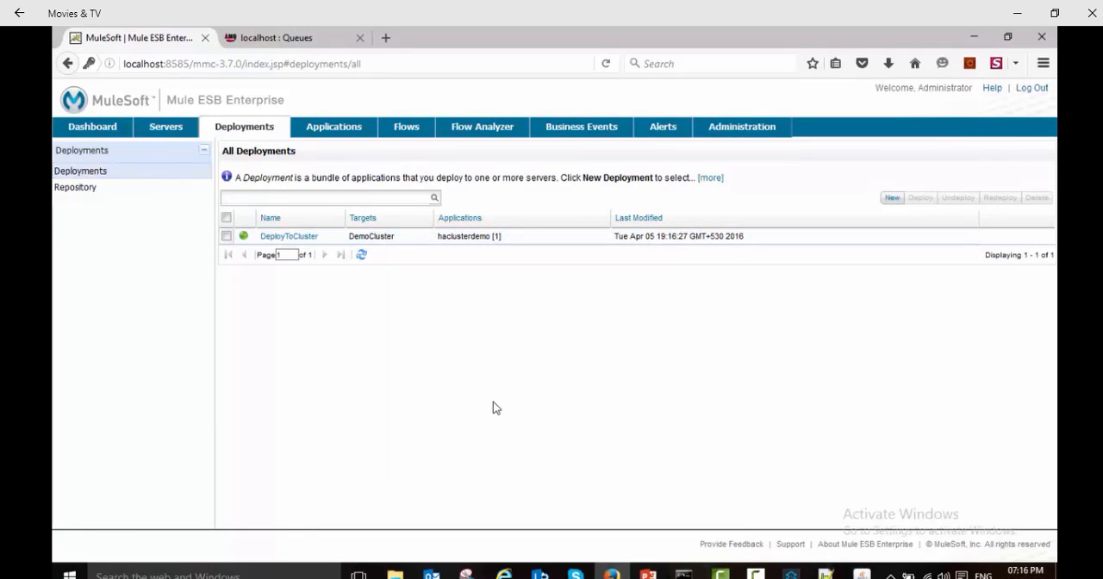
Step: Switch to File Explorer and inspect the apps folder of ServerA in HAClusterDemo for the deployed application
{"action": "left_click", "coordinate": [395, 573]}
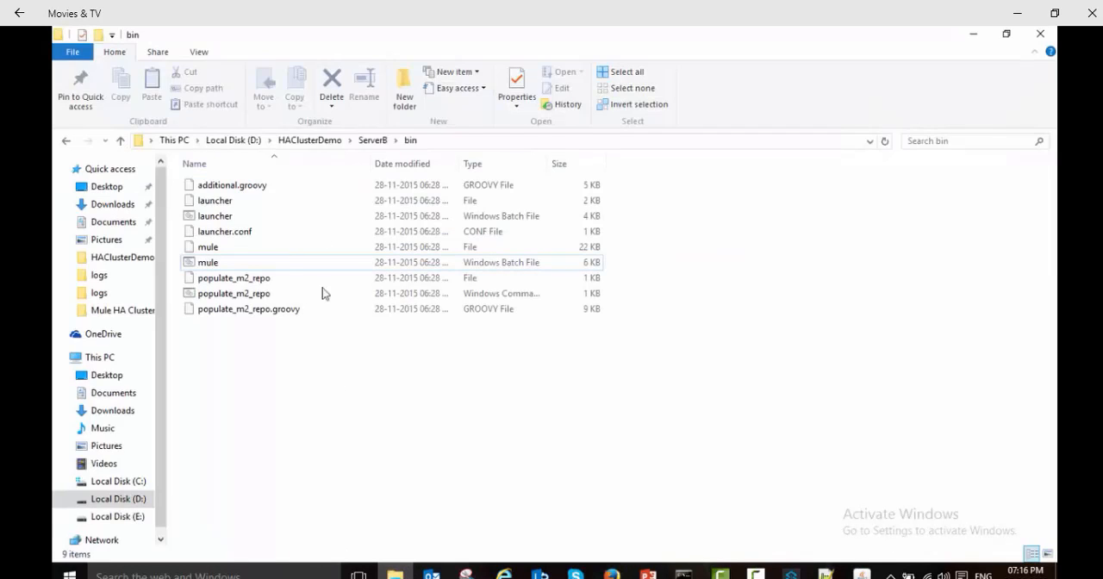
{"action": "left_click", "coordinate": [307, 140]}
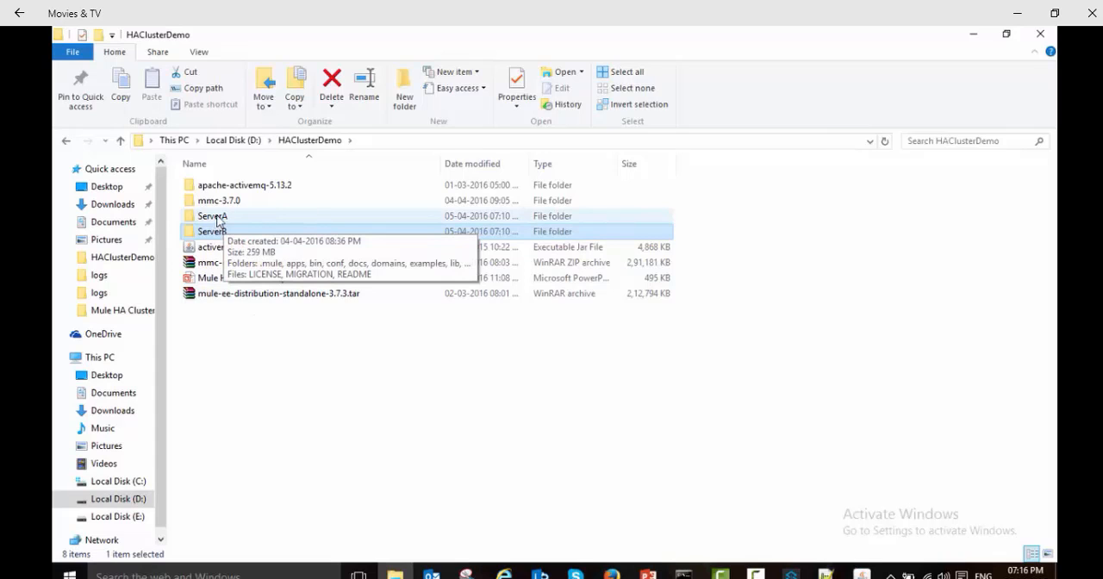
{"action": "double_click", "coordinate": [212, 221]}
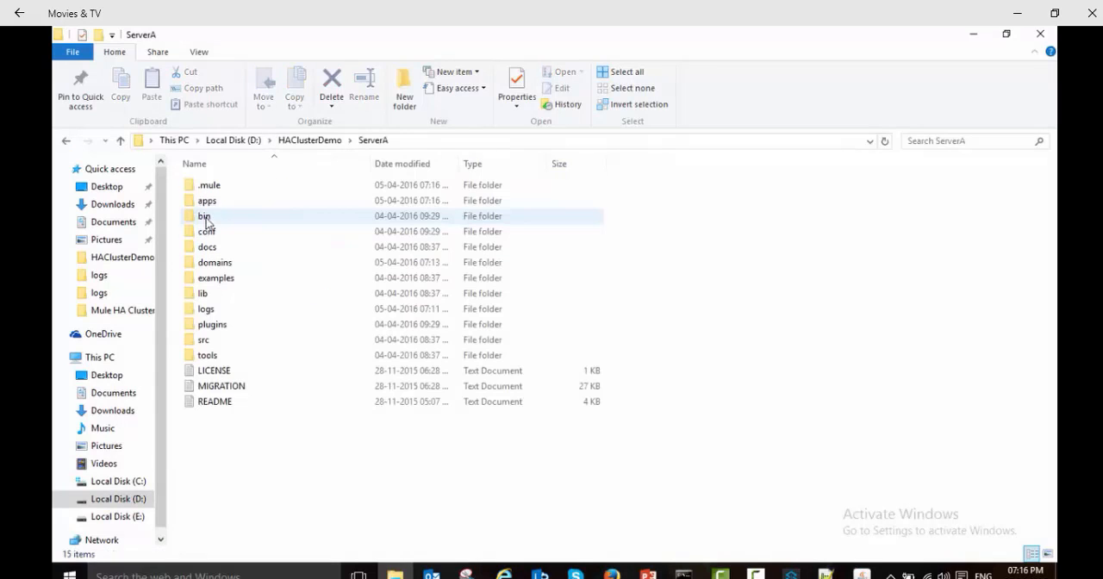
{"action": "left_click", "coordinate": [215, 203]}
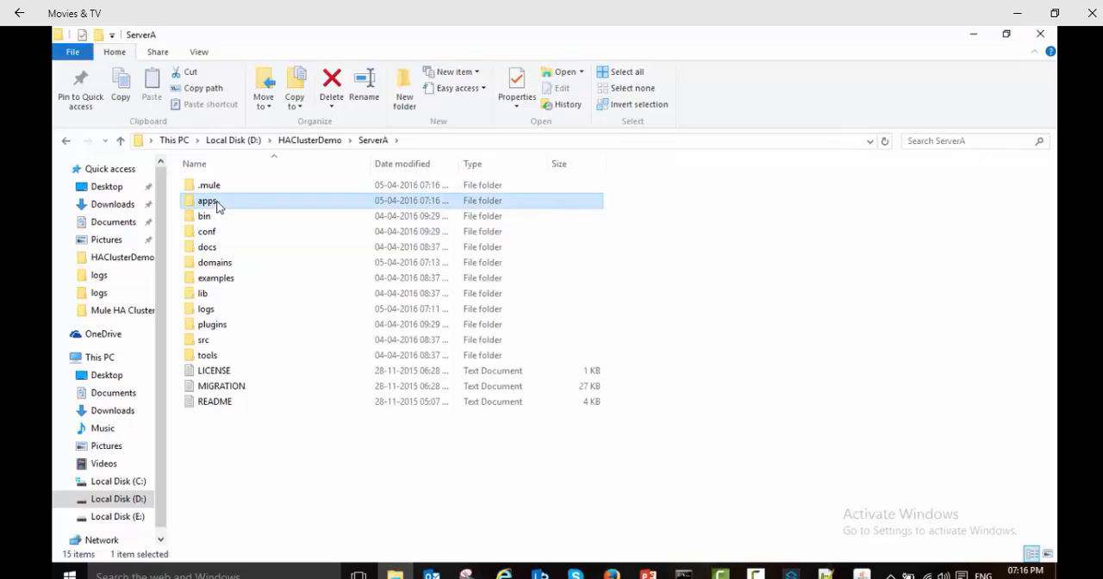
{"action": "double_click", "coordinate": [204, 203]}
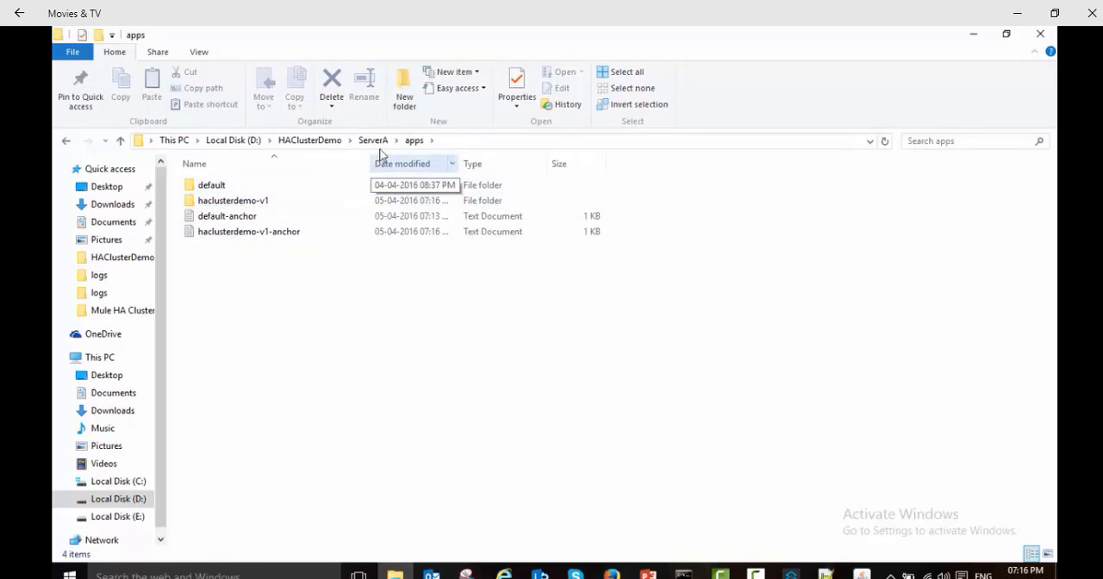
Step: Inspect ServerB's apps folder for the deployed application, then view ServerB's logs folder
{"action": "left_click", "coordinate": [379, 142]}
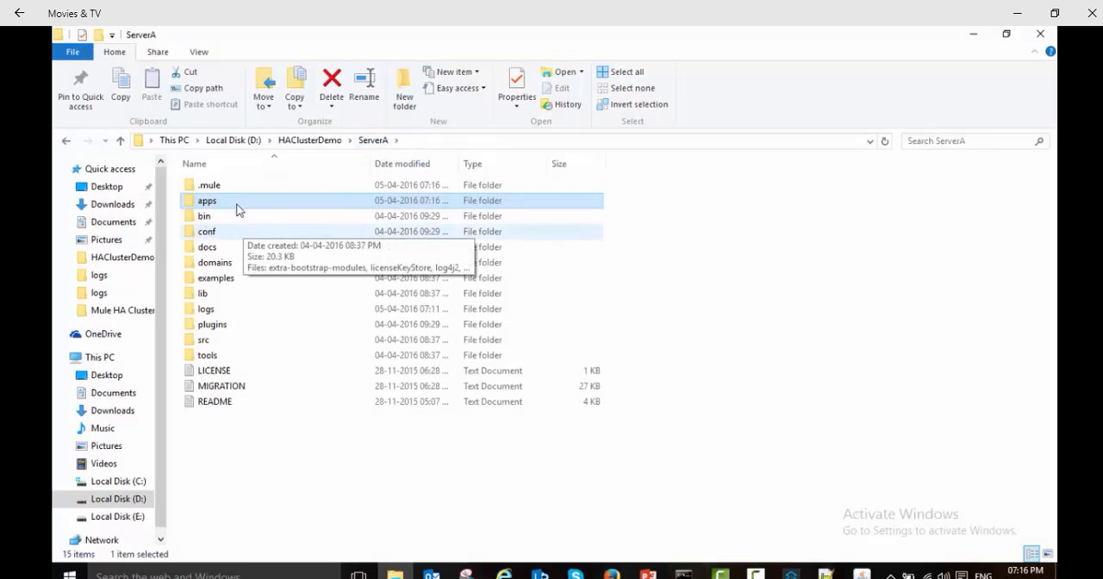
{"action": "left_click", "coordinate": [319, 140]}
{"action": "double_click", "coordinate": [215, 231]}
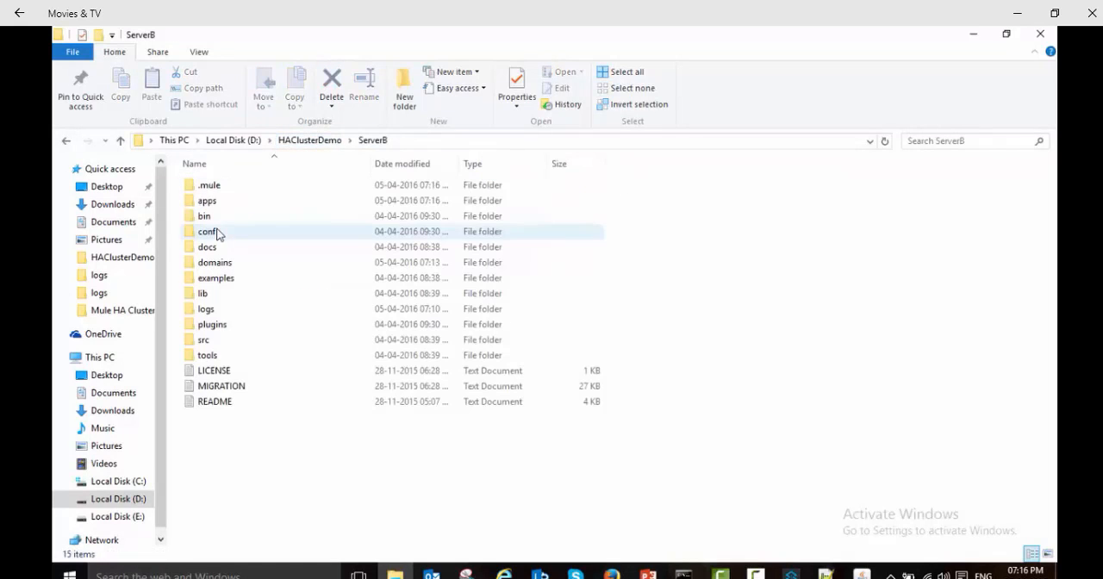
{"action": "left_click", "coordinate": [221, 205]}
{"action": "double_click", "coordinate": [222, 207]}
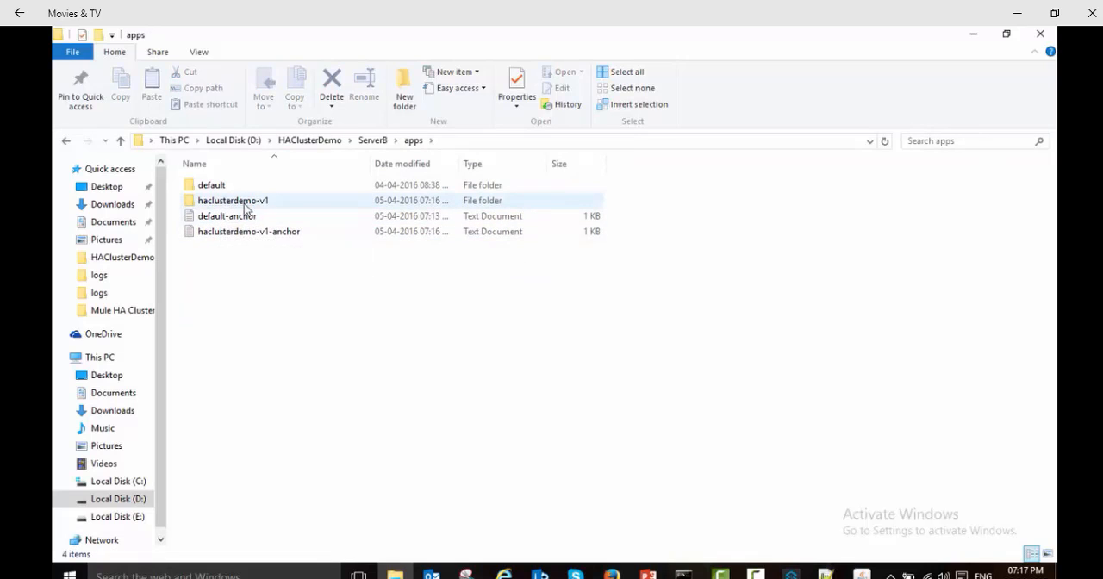
{"action": "left_click", "coordinate": [372, 140]}
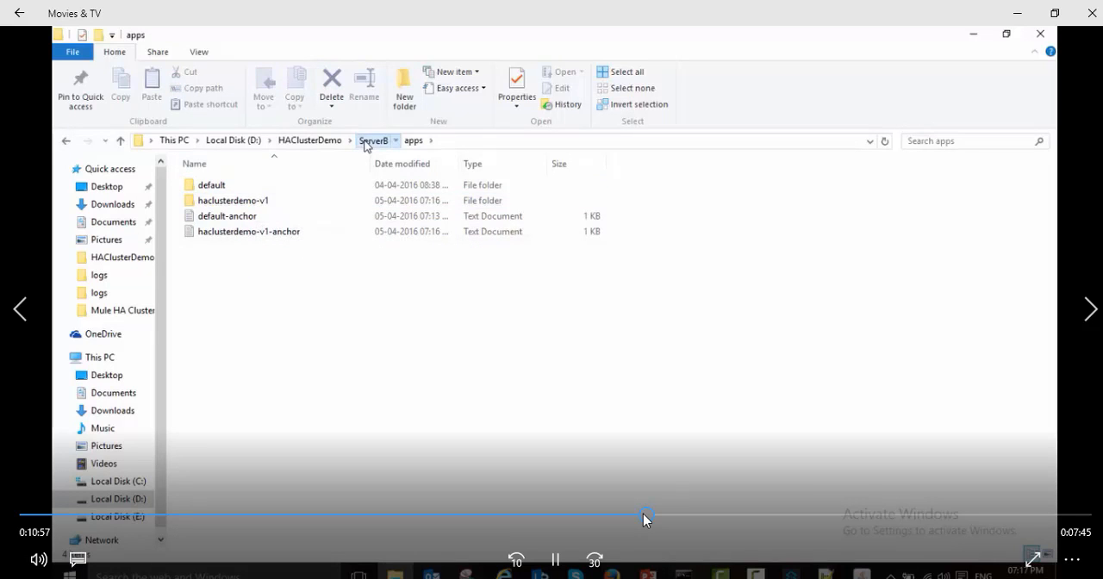
{"action": "left_click", "coordinate": [373, 141]}
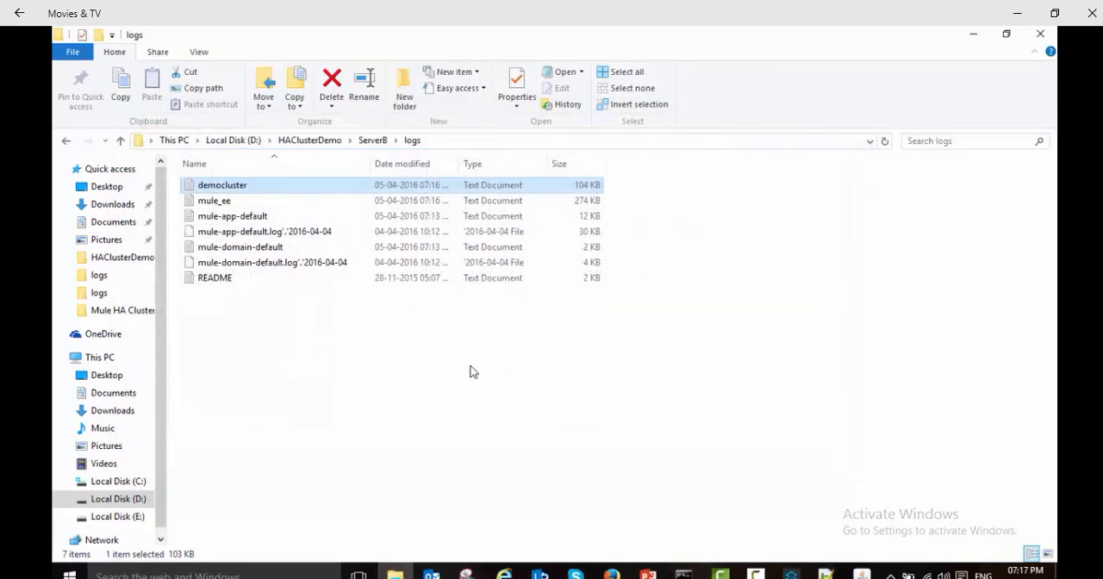
Step: Switch to Anypoint Studio, copy the queue name haclusterdemo from the flow's JMS endpoint, then minimize Studio
{"action": "left_click", "coordinate": [791, 572]}
{"action": "double_click", "coordinate": [303, 282]}
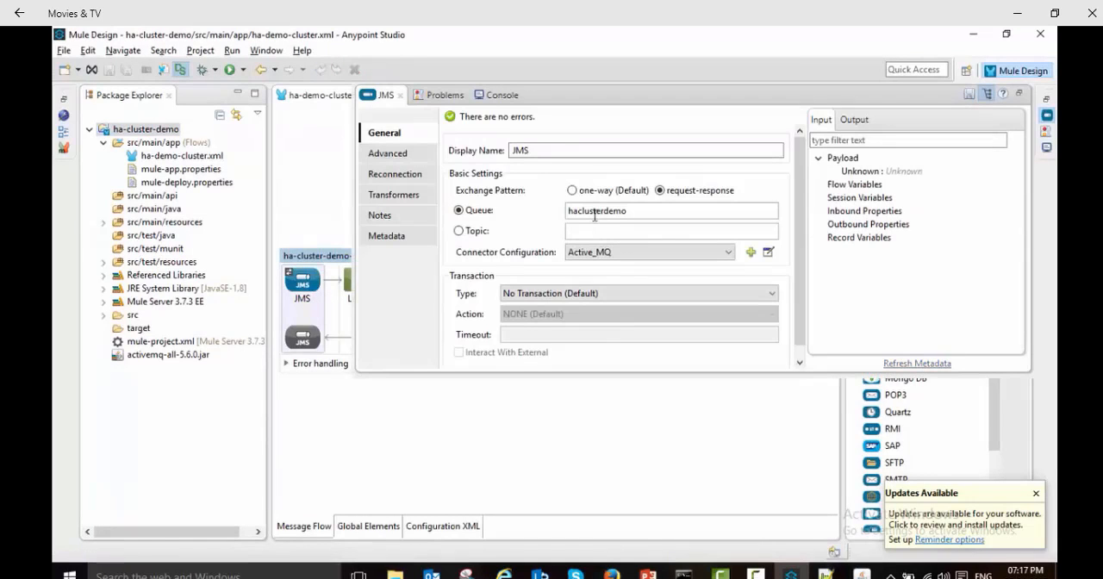
{"action": "double_click", "coordinate": [595, 211]}
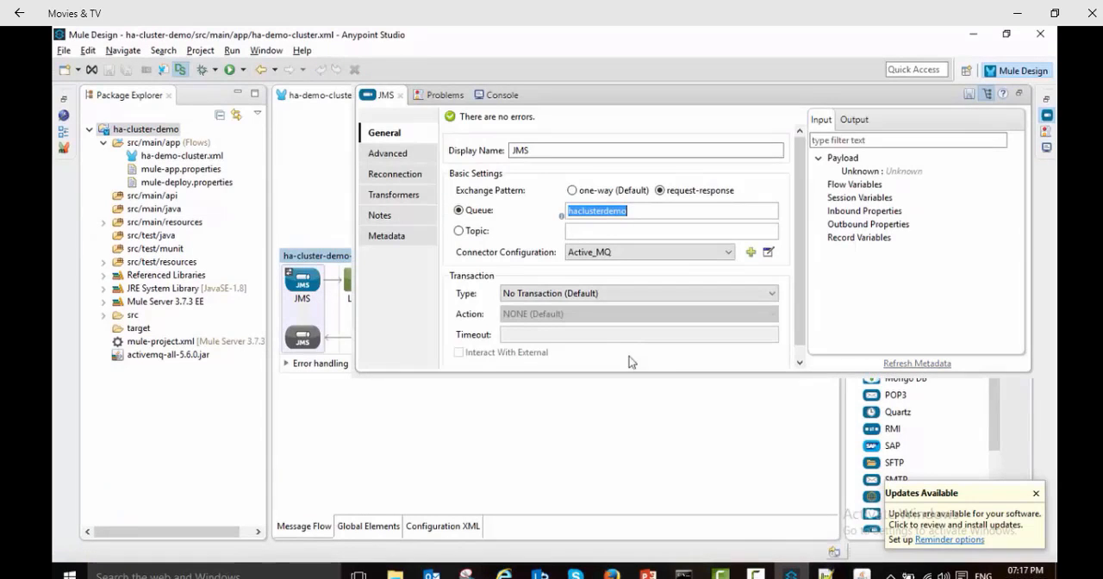
{"action": "left_click", "coordinate": [595, 447]}
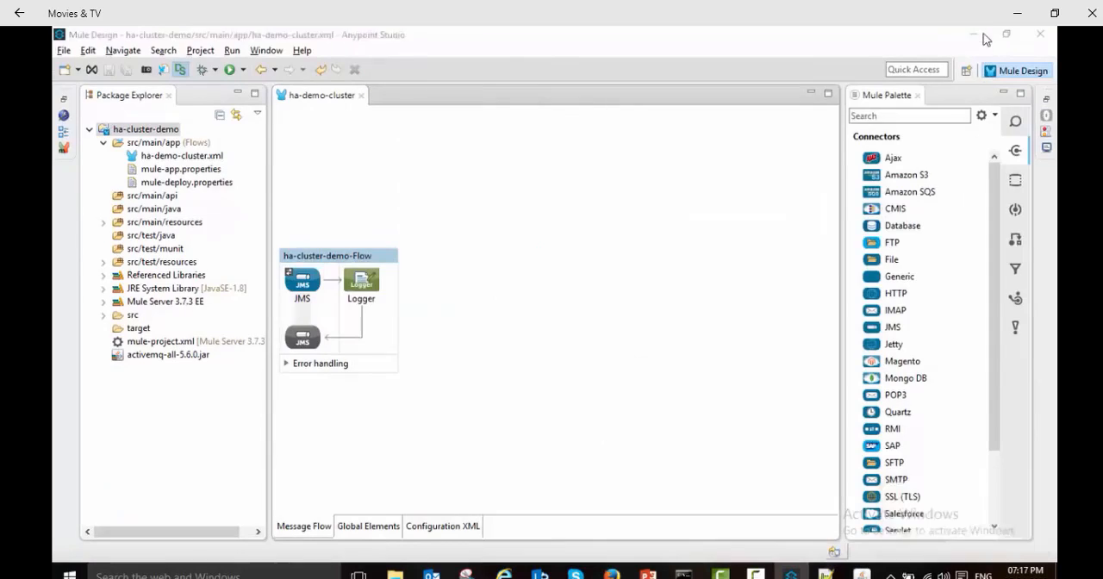
{"action": "left_click", "coordinate": [973, 34]}
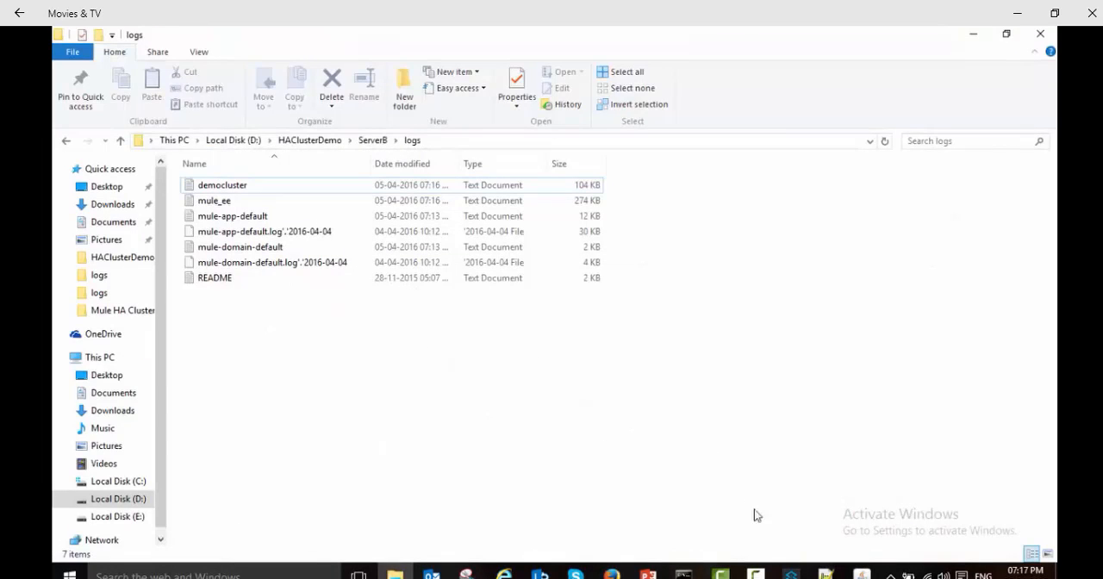
Step: Switch to the ActiveMQ Queues page in the browser and create a queue named haclusterdemo
{"action": "left_click", "coordinate": [611, 575]}
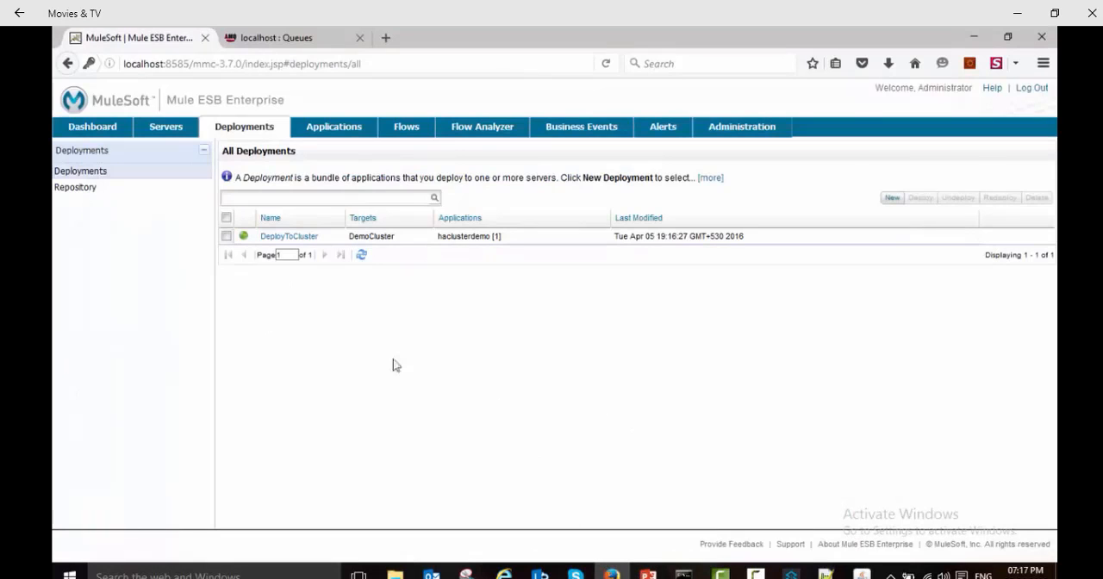
{"action": "left_click", "coordinate": [320, 35]}
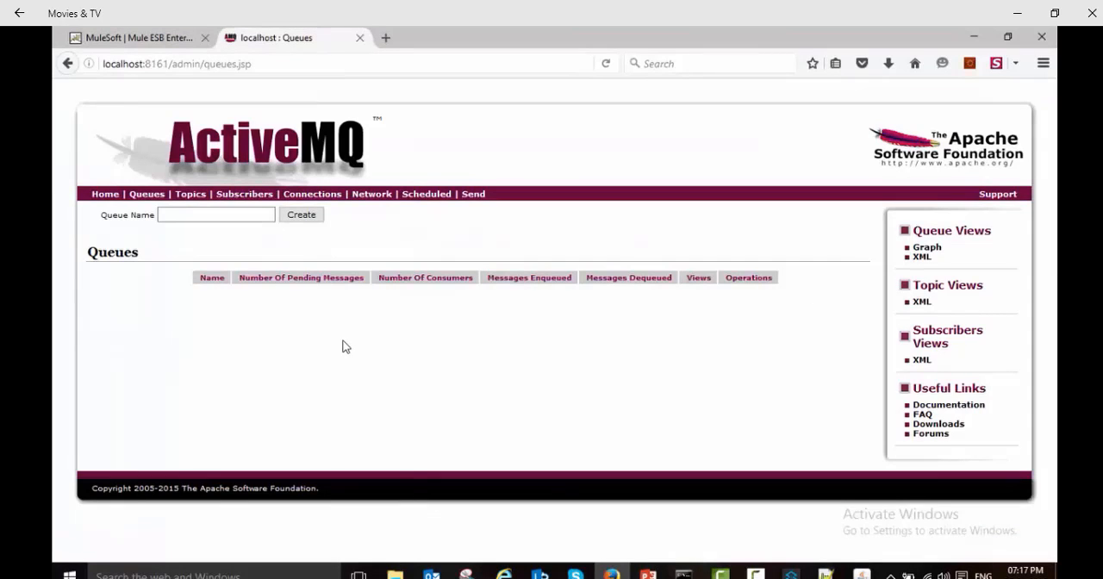
{"action": "left_click", "coordinate": [239, 220]}
{"action": "left_click", "coordinate": [192, 215]}
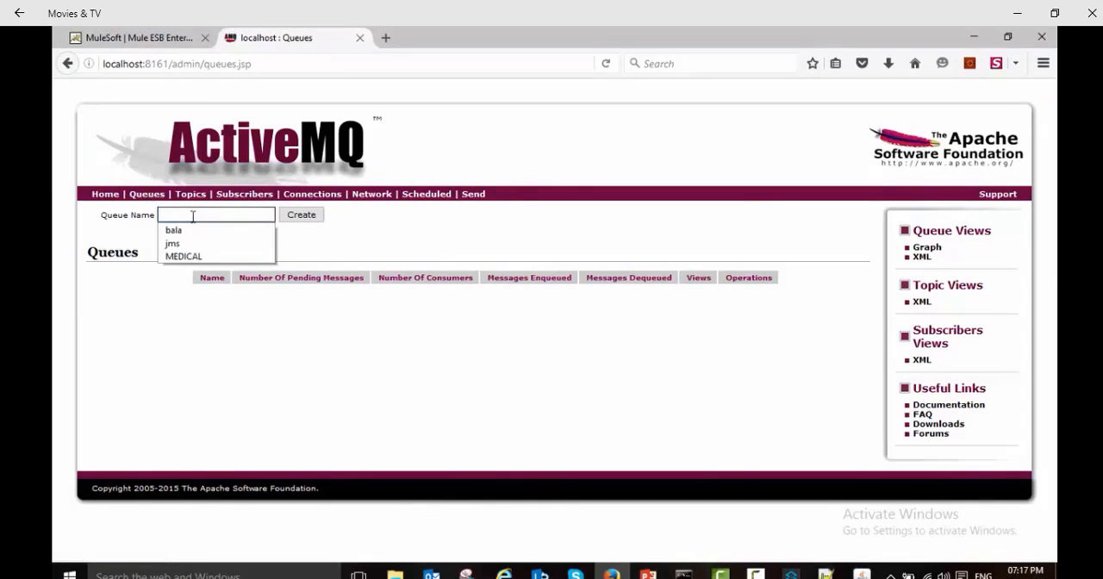
{"action": "type", "text": "haclusterdemo"}
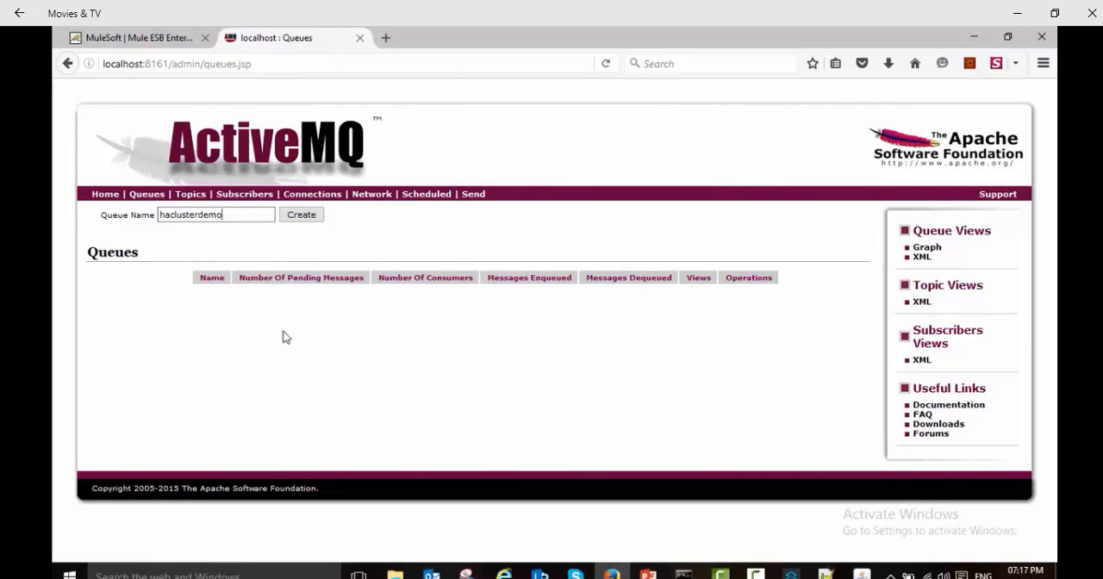
{"action": "left_click", "coordinate": [305, 219]}
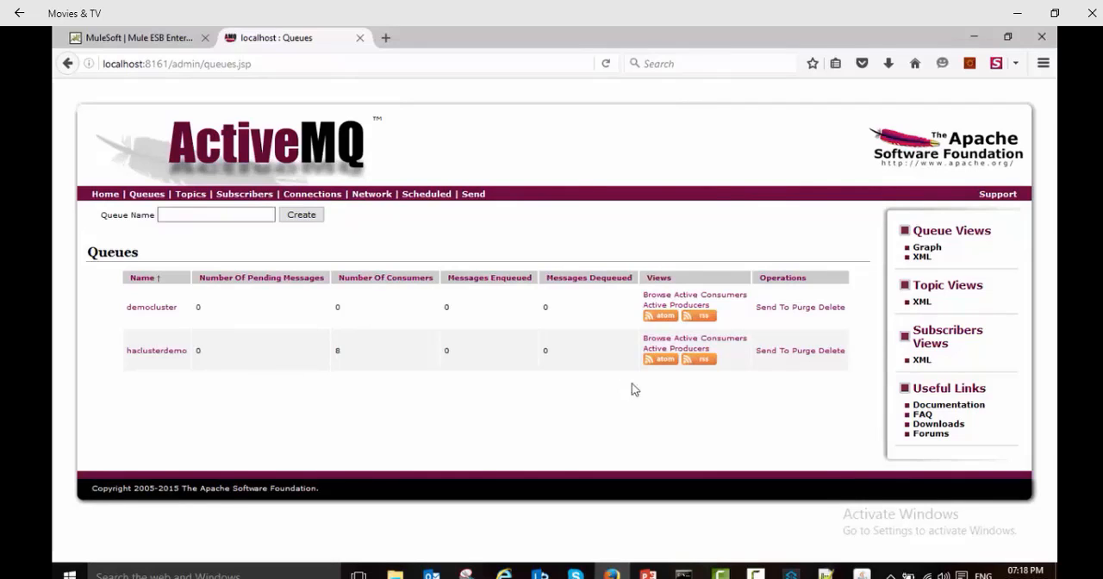
Step: Send 100 messages with the body "Hi How are You?" to the haclusterdemo queue
{"action": "left_click", "coordinate": [775, 355]}
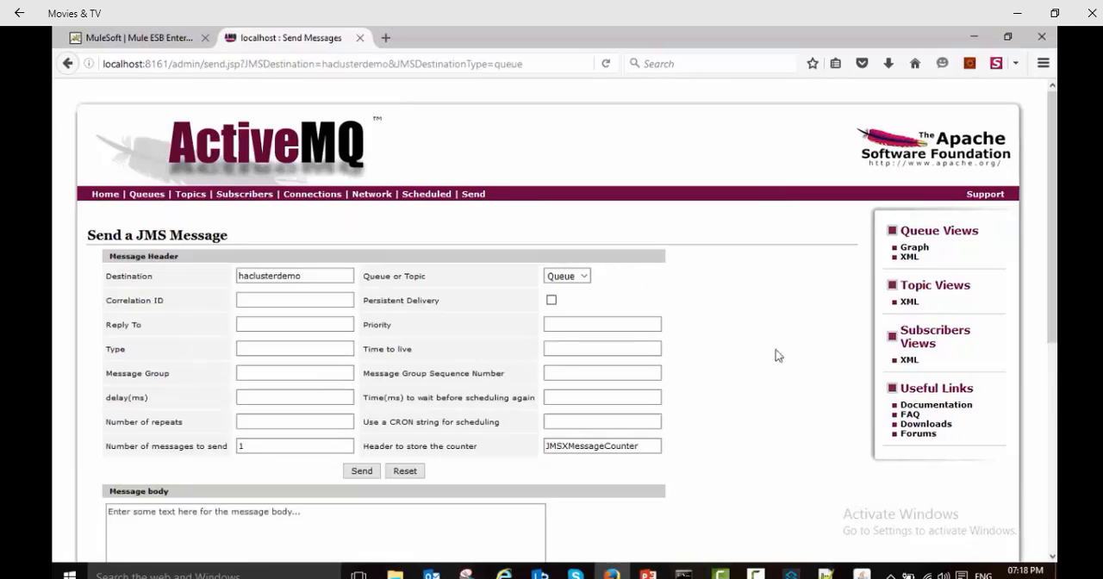
{"action": "left_click", "coordinate": [270, 441]}
{"action": "type", "text": "00"}
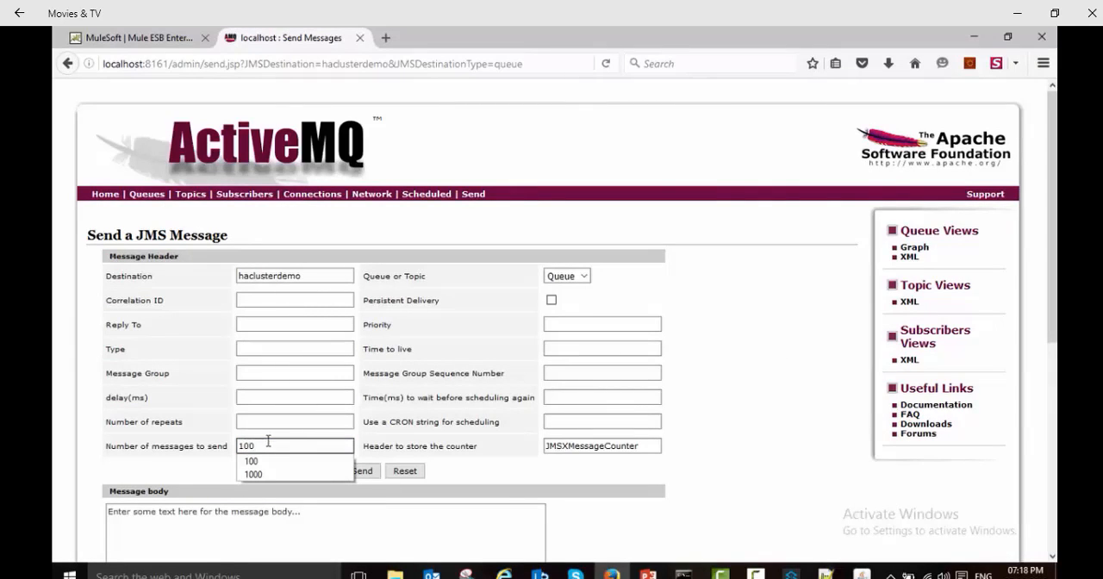
{"action": "left_click", "coordinate": [229, 522]}
{"action": "key", "text": "ctrl+a"}
{"action": "type", "text": "H"}
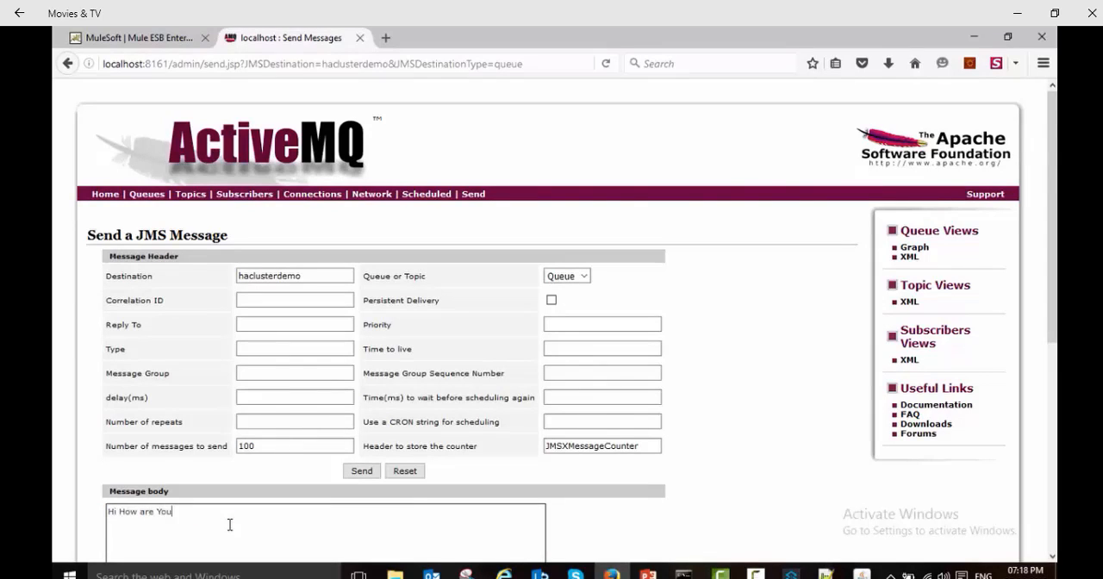
{"action": "left_click", "coordinate": [350, 474]}
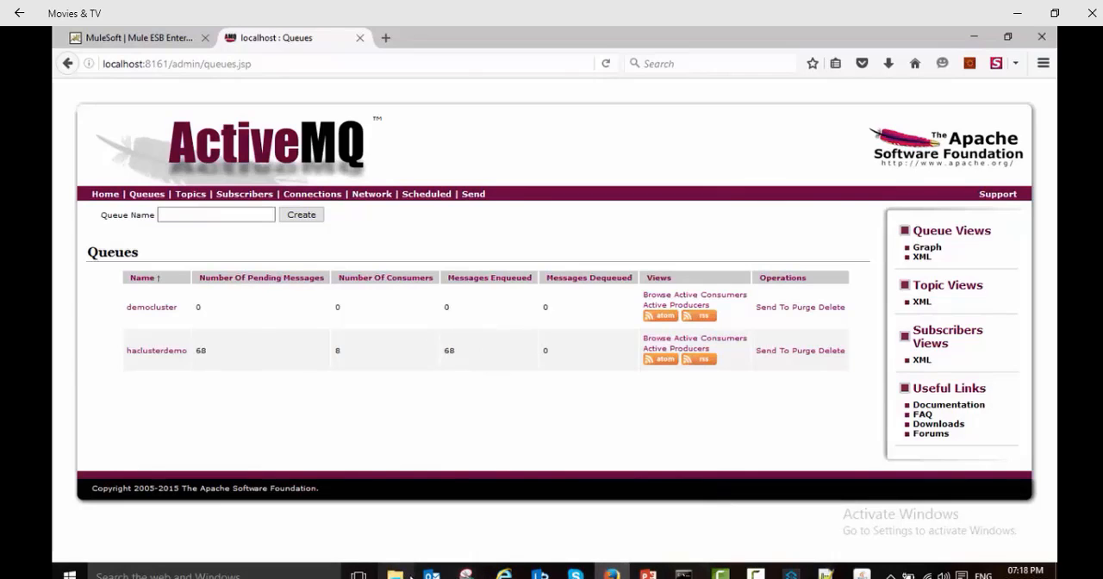
Step: Switch to File Explorer and open the democluster log from ServerA's logs folder in HAClusterDemo, in a maximized window
{"action": "left_click", "coordinate": [394, 574]}
{"action": "left_click", "coordinate": [310, 140]}
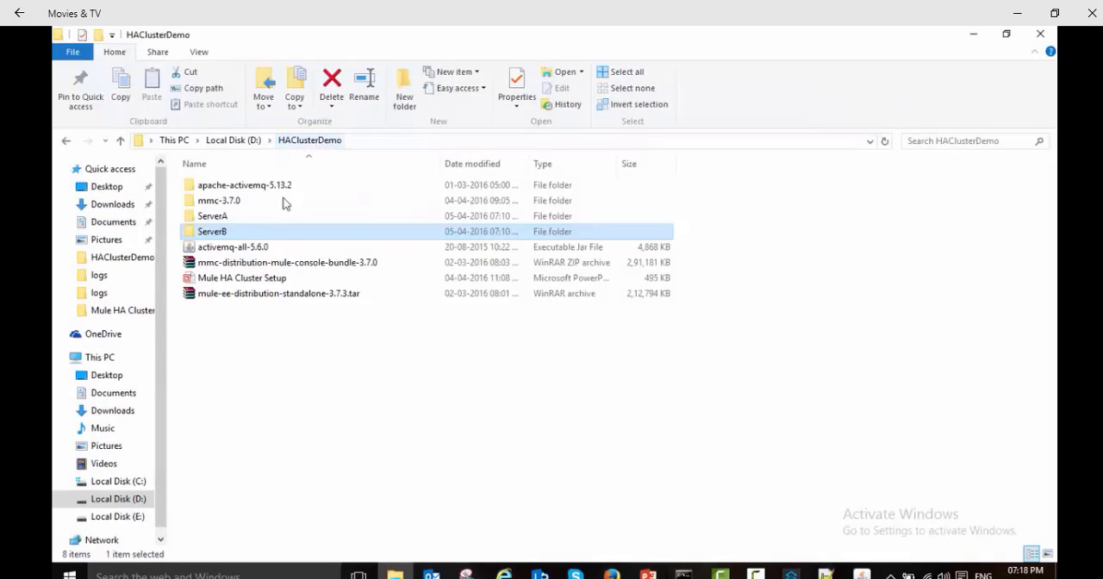
{"action": "double_click", "coordinate": [217, 216]}
{"action": "left_click", "coordinate": [213, 312]}
{"action": "double_click", "coordinate": [213, 312]}
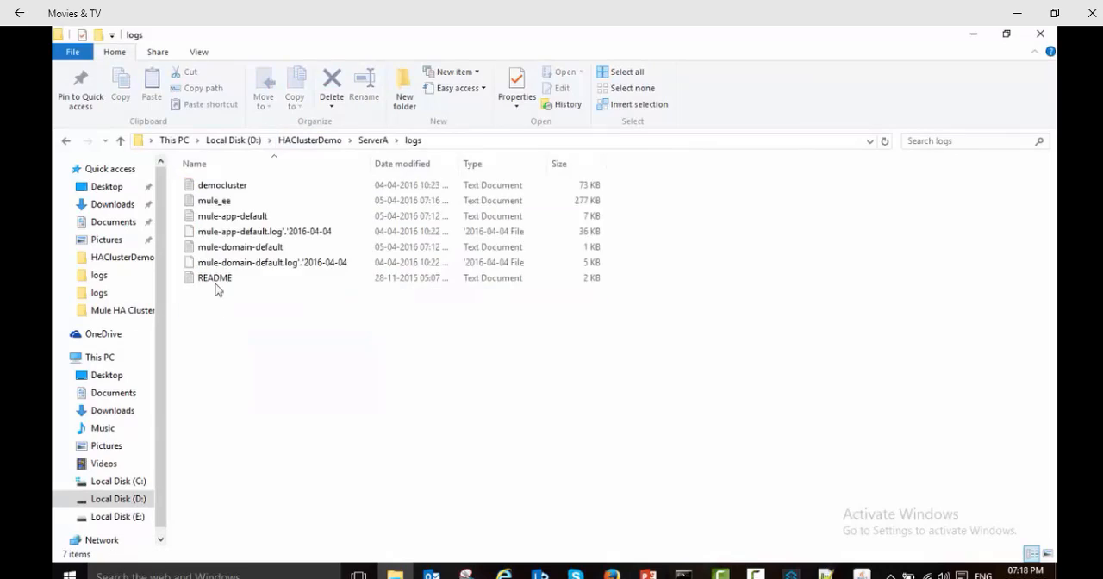
{"action": "double_click", "coordinate": [223, 187]}
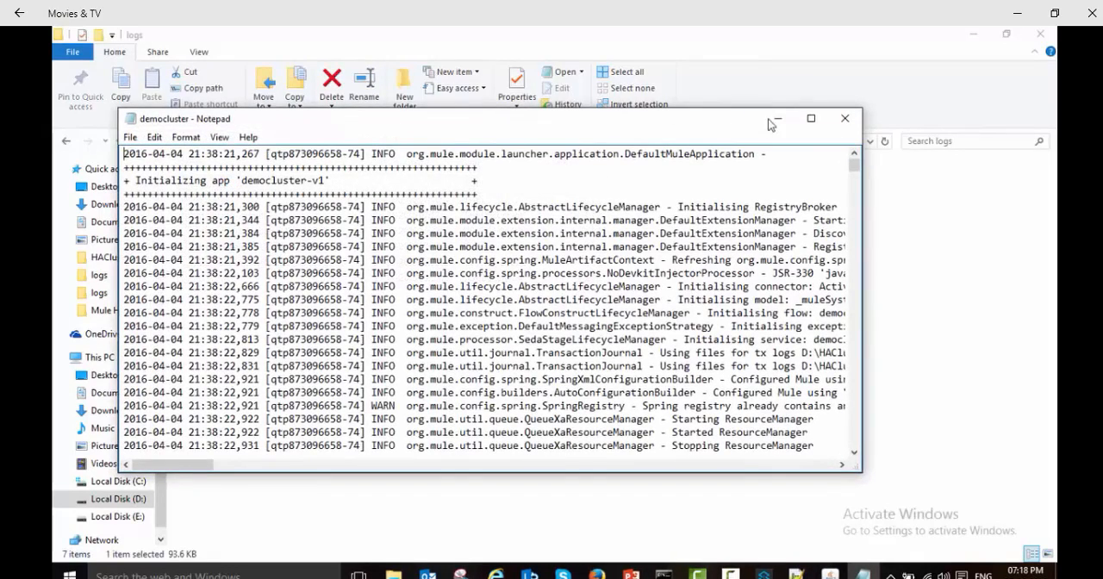
{"action": "left_click", "coordinate": [809, 118]}
Step: Examine the cluster ID, node ID, message ID and message text of the newest entries in ServerA's democluster log
{"action": "left_click_drag", "start_coordinate": [1051, 102], "coordinate": [1033, 517]}
{"action": "left_click_drag", "start_coordinate": [207, 556], "coordinate": [253, 576]}
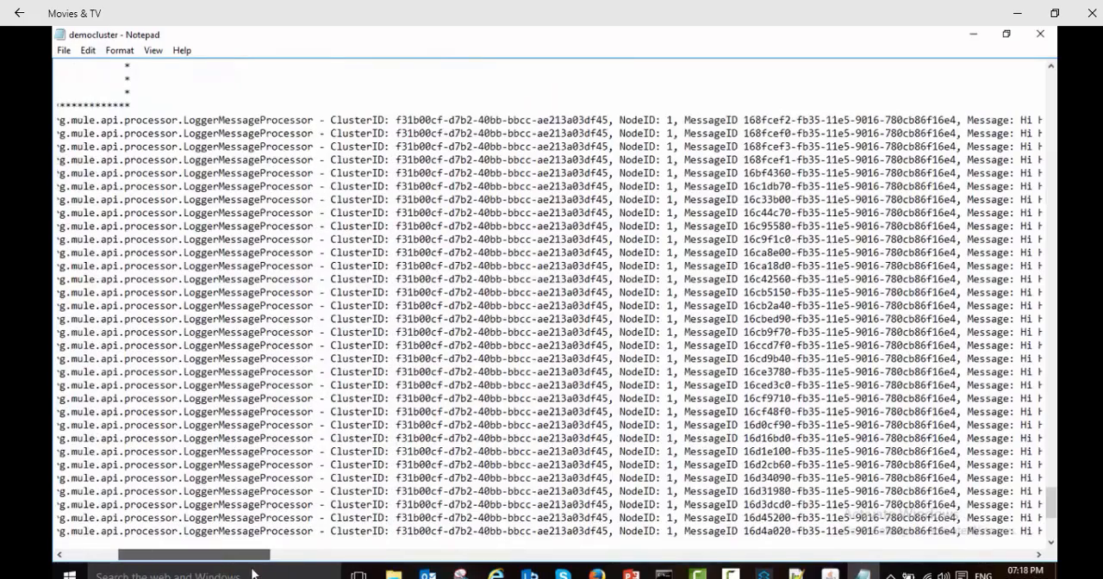
{"action": "left_click_drag", "start_coordinate": [330, 120], "coordinate": [961, 121]}
{"action": "left_click", "coordinate": [646, 131]}
{"action": "left_click_drag", "start_coordinate": [244, 554], "coordinate": [280, 554]}
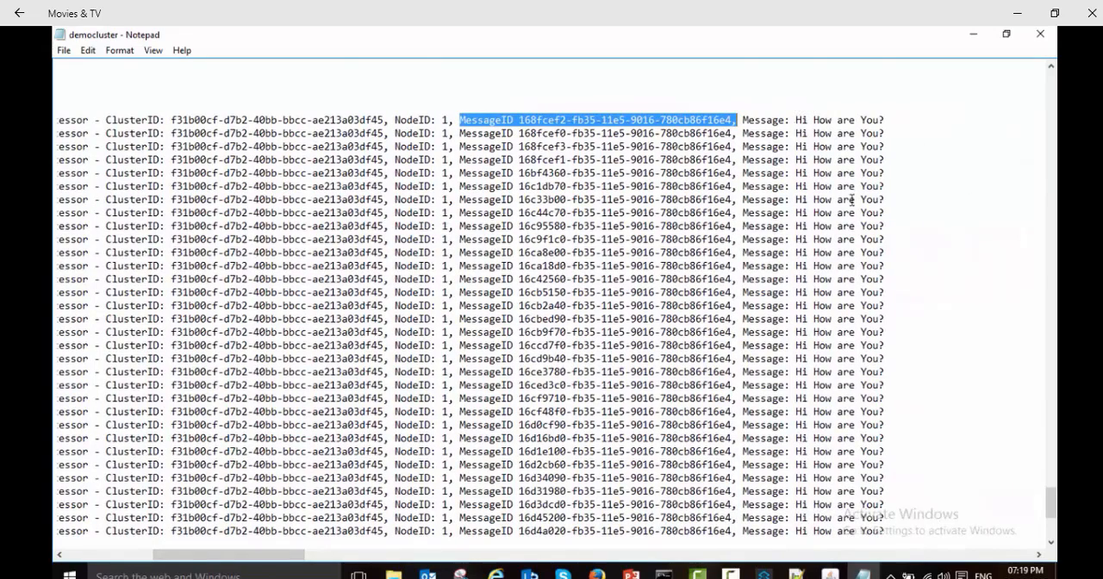
{"action": "scroll", "coordinate": [854, 205], "scroll_direction": "down", "scroll_amount": 4}
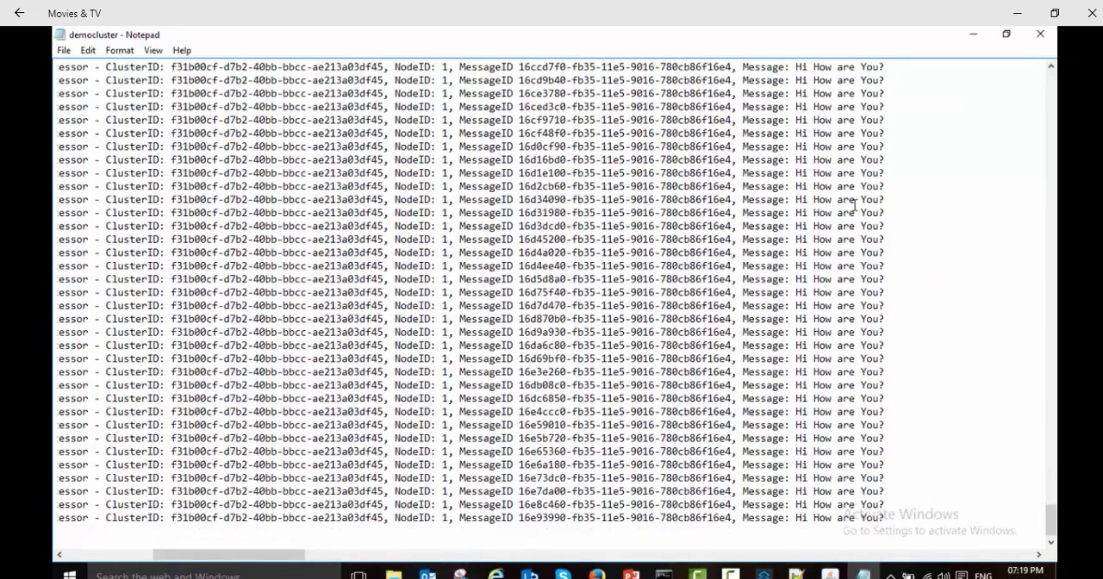
{"action": "scroll", "coordinate": [854, 205], "scroll_direction": "up", "scroll_amount": 6}
{"action": "left_click_drag", "start_coordinate": [741, 198], "coordinate": [827, 545]}
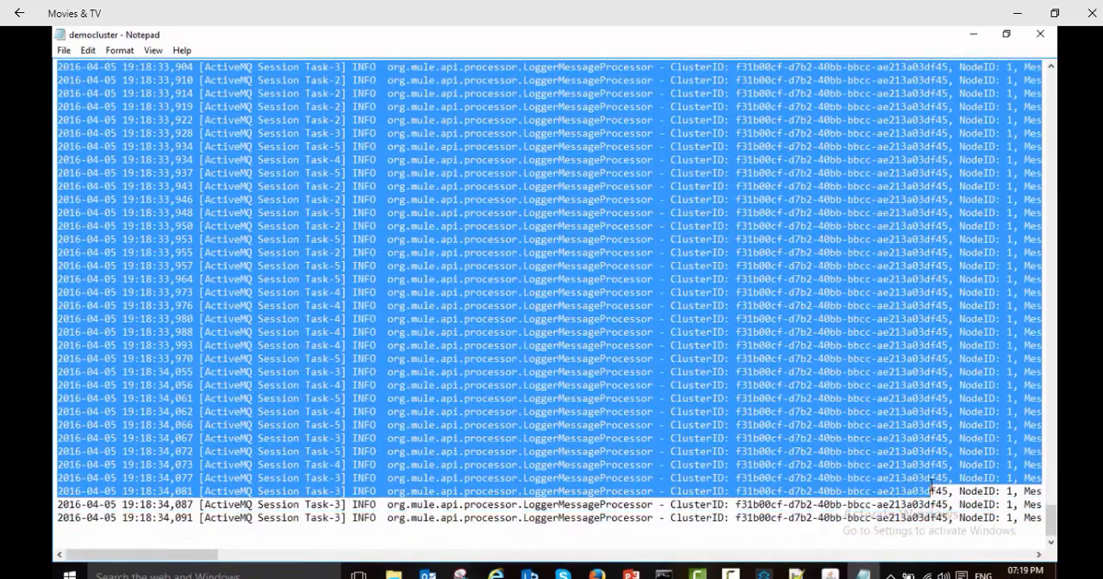
{"action": "left_click_drag", "start_coordinate": [219, 557], "coordinate": [351, 550]}
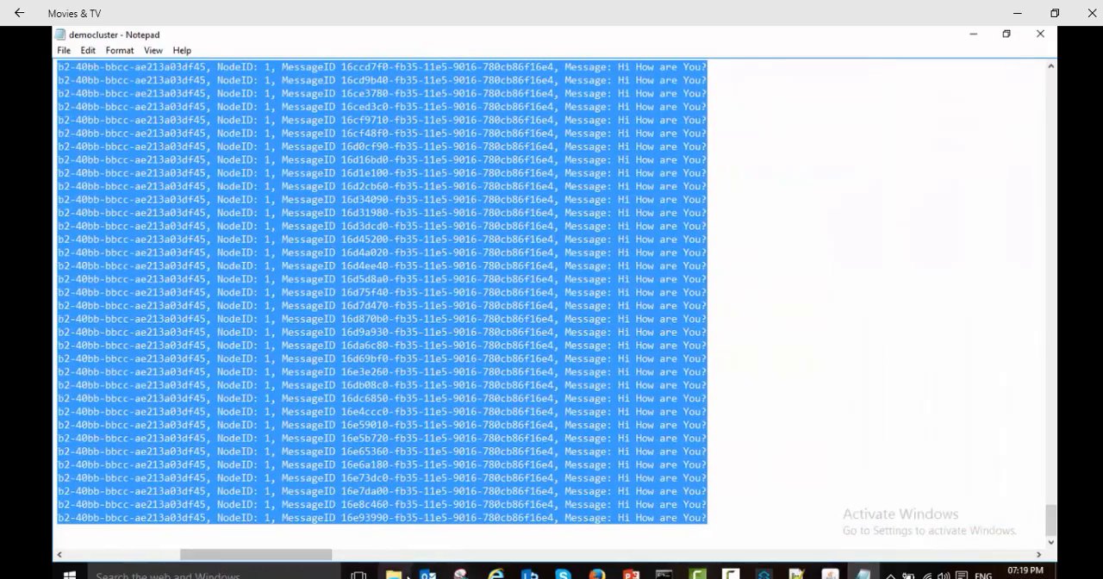
Step: Return to File Explorer and open the democluster log from ServerB's logs folder, in a maximized window
{"action": "left_click", "coordinate": [393, 575]}
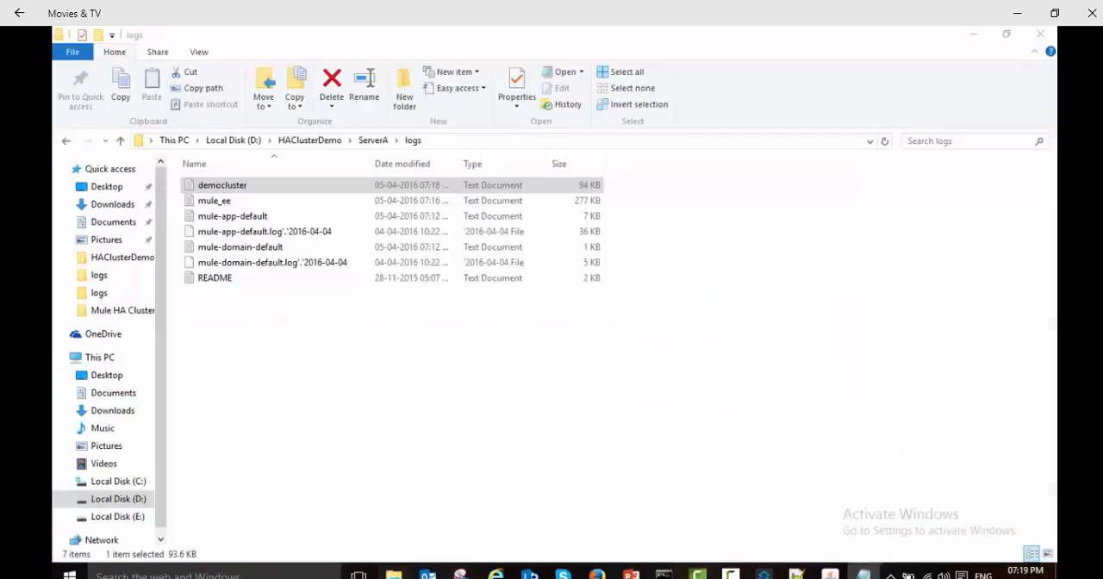
{"action": "left_click", "coordinate": [317, 141]}
{"action": "double_click", "coordinate": [213, 232]}
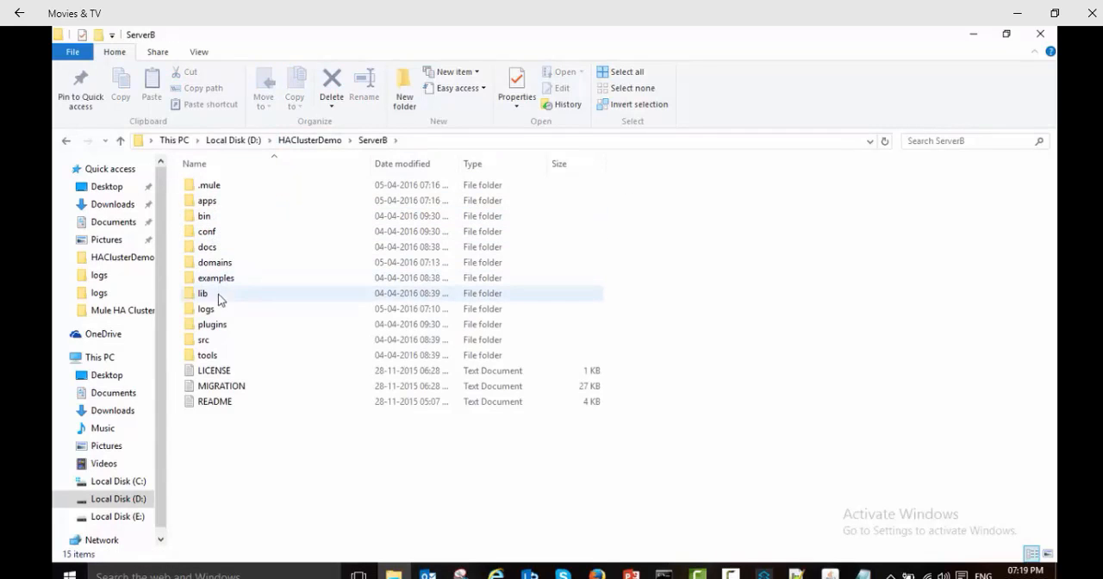
{"action": "double_click", "coordinate": [215, 319]}
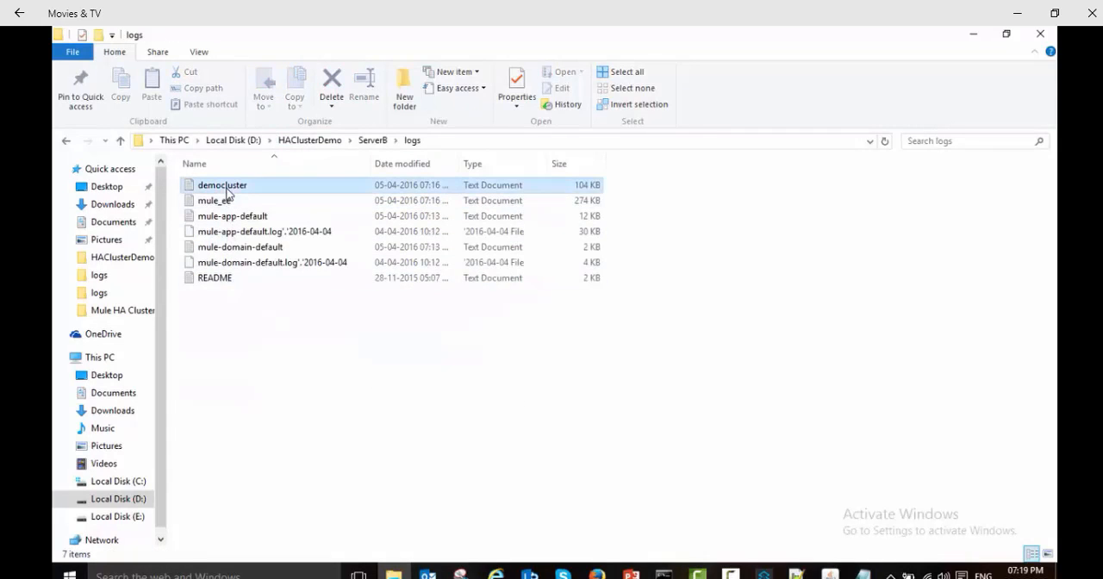
{"action": "double_click", "coordinate": [231, 183]}
{"action": "left_click_drag", "start_coordinate": [853, 168], "coordinate": [853, 399]}
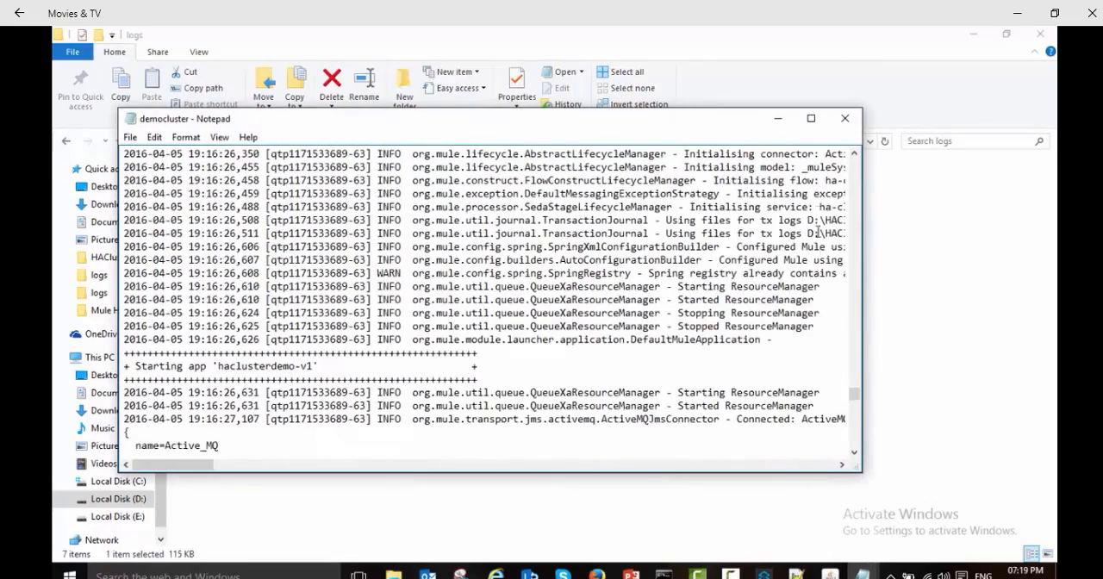
{"action": "left_click", "coordinate": [810, 118]}
Step: Examine the node ID, message IDs and message text of the newest entries in ServerB's democluster log
{"action": "scroll", "coordinate": [466, 416], "scroll_direction": "down", "scroll_amount": 15}
{"action": "scroll", "coordinate": [466, 416], "scroll_direction": "down", "scroll_amount": 7}
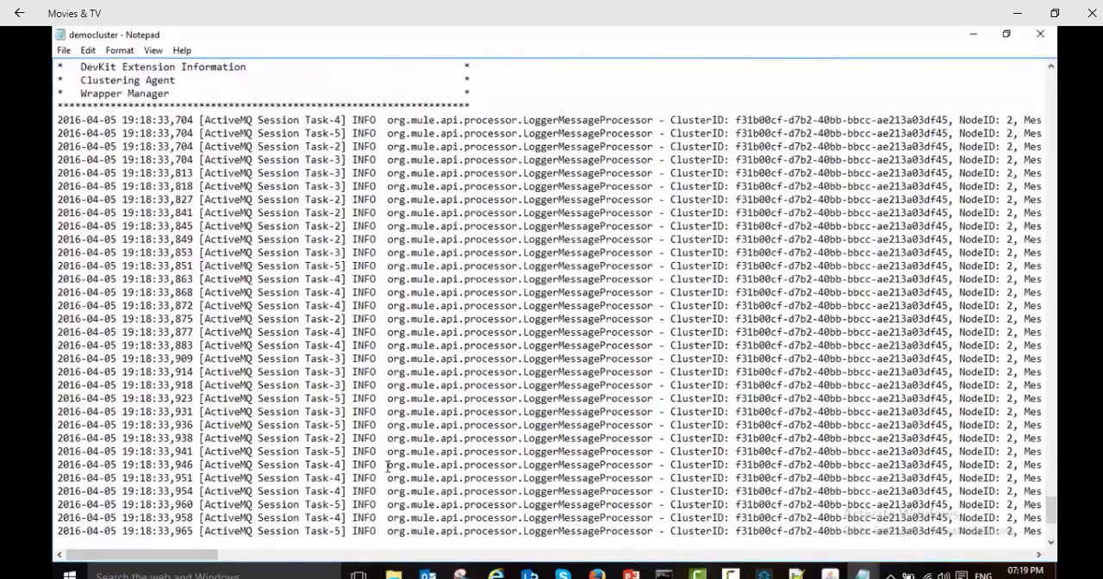
{"action": "scroll", "coordinate": [620, 353], "scroll_direction": "up", "scroll_amount": 3}
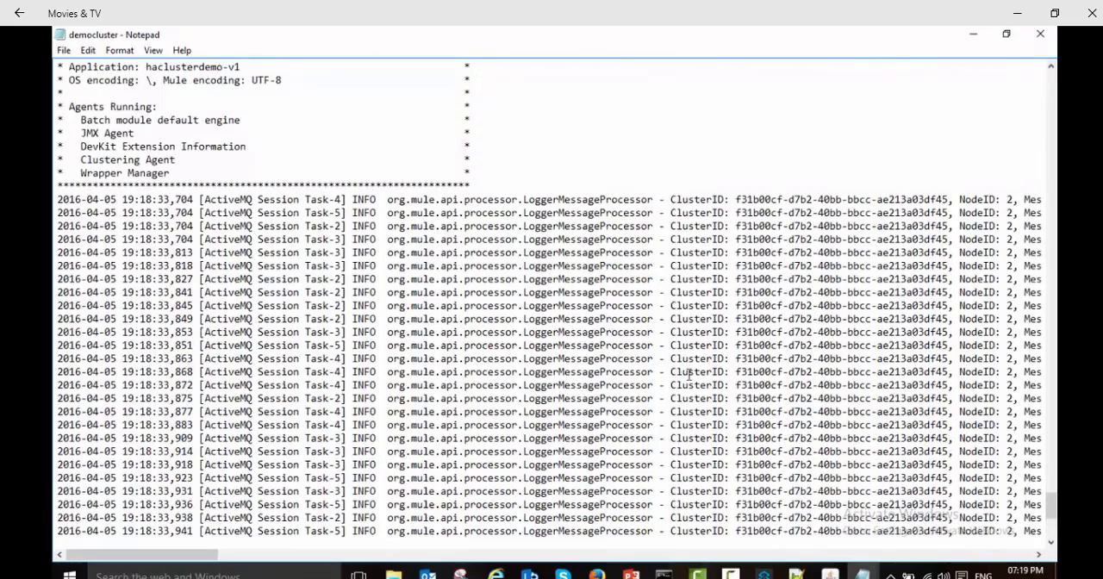
{"action": "left_click_drag", "start_coordinate": [193, 560], "coordinate": [276, 561]}
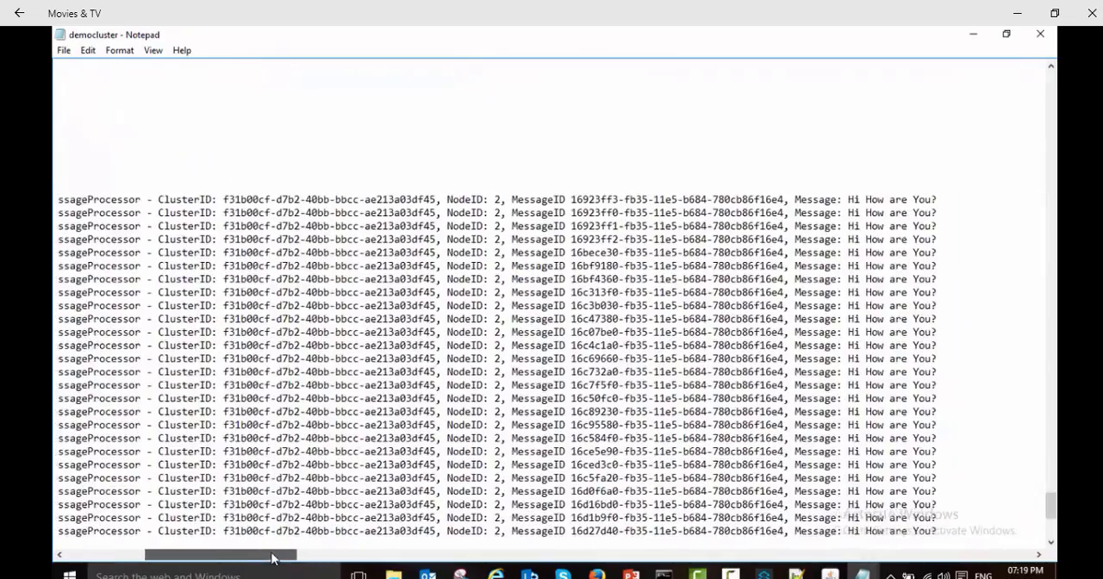
{"action": "left_click_drag", "start_coordinate": [154, 199], "coordinate": [948, 551]}
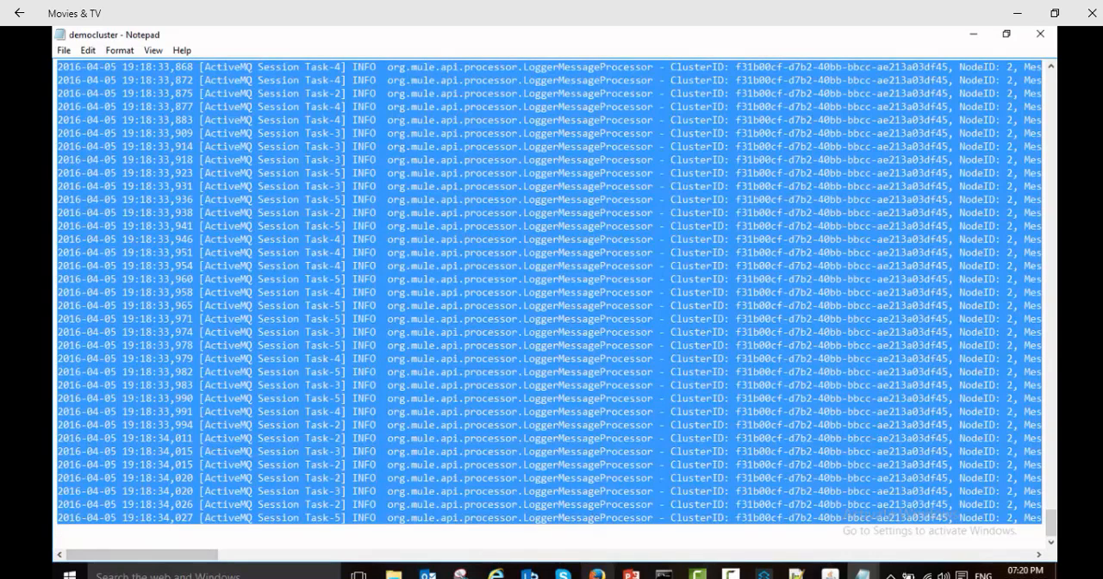
Step: Bring up ServerA's Mule Enterprise Edition console and close it to shut down that cluster node
{"action": "mouse_move", "coordinate": [596, 574]}
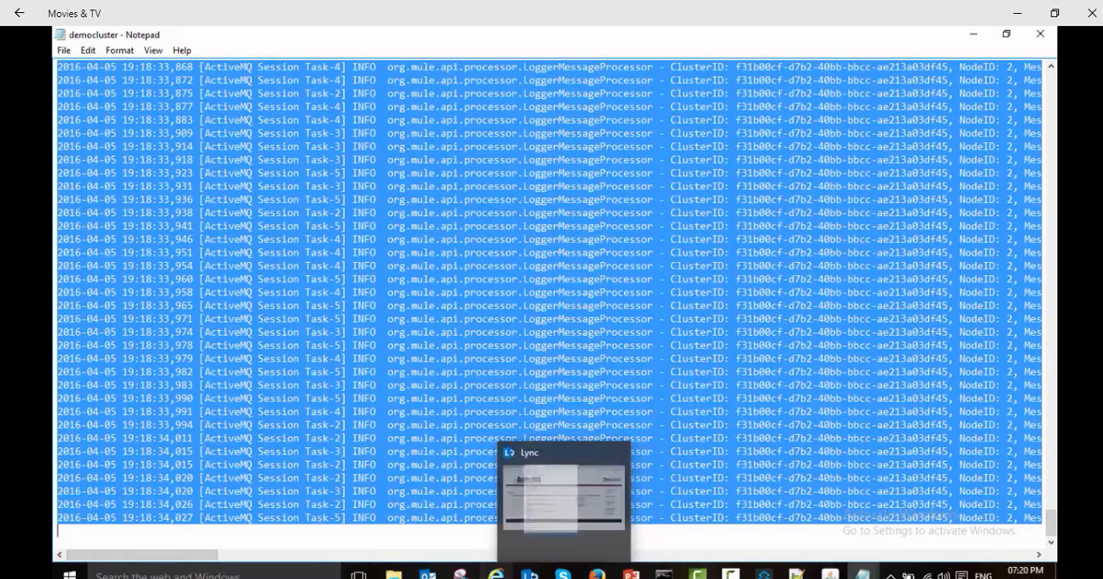
{"action": "mouse_move", "coordinate": [676, 575]}
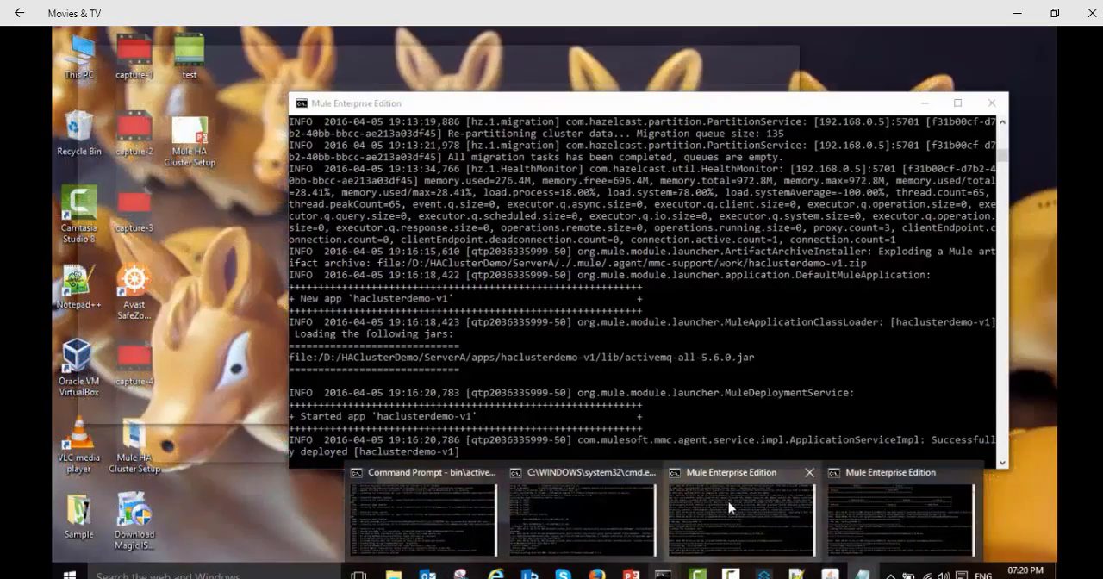
{"action": "left_click", "coordinate": [728, 502]}
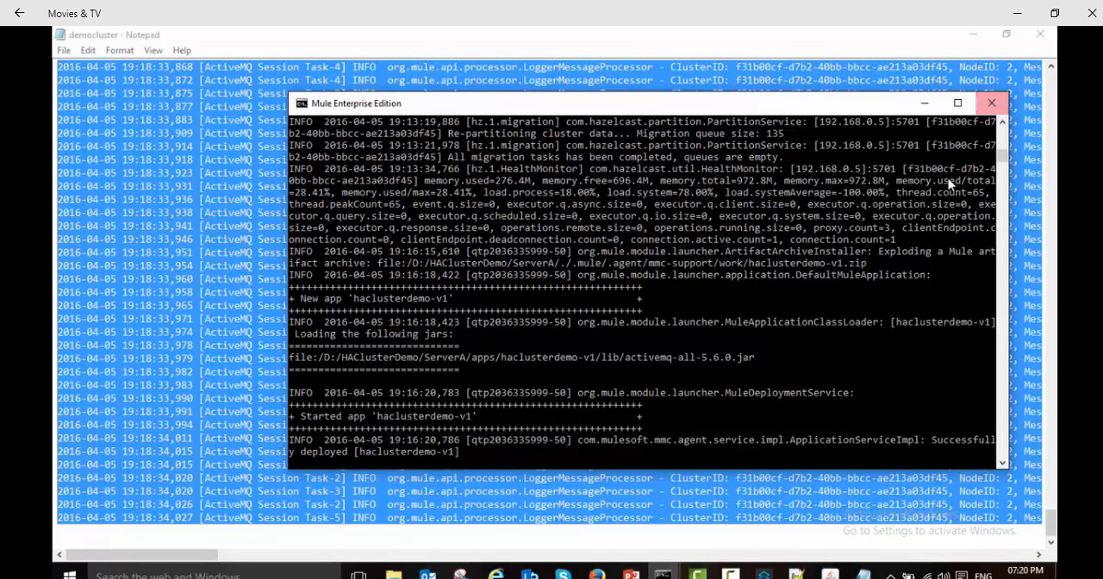
{"action": "left_click", "coordinate": [992, 105]}
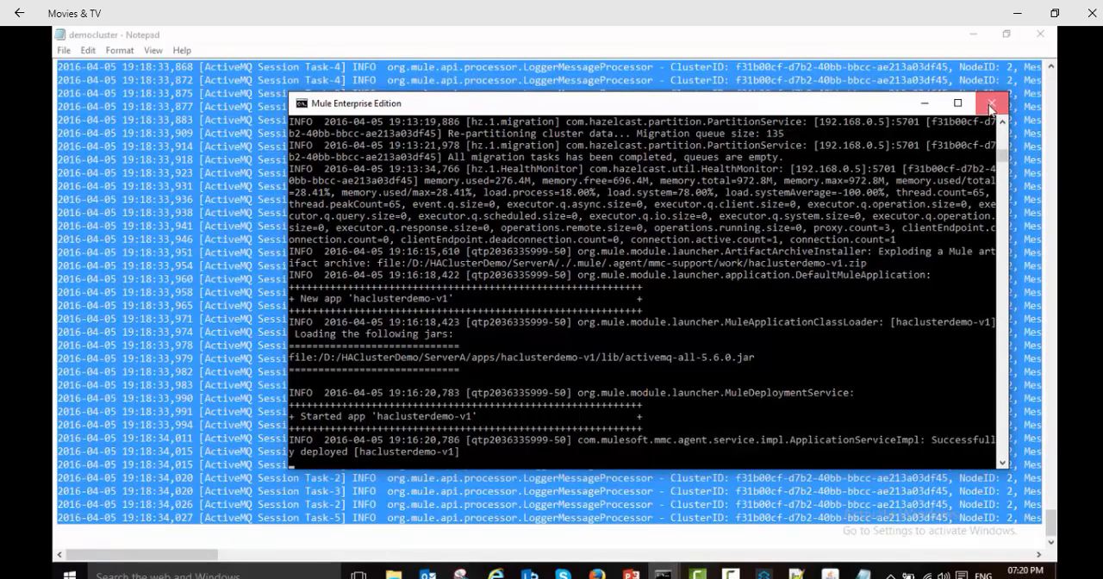
Step: Switch to the Mule management console in the browser and check the status of DemoCluster's nodes
{"action": "left_click", "coordinate": [597, 574]}
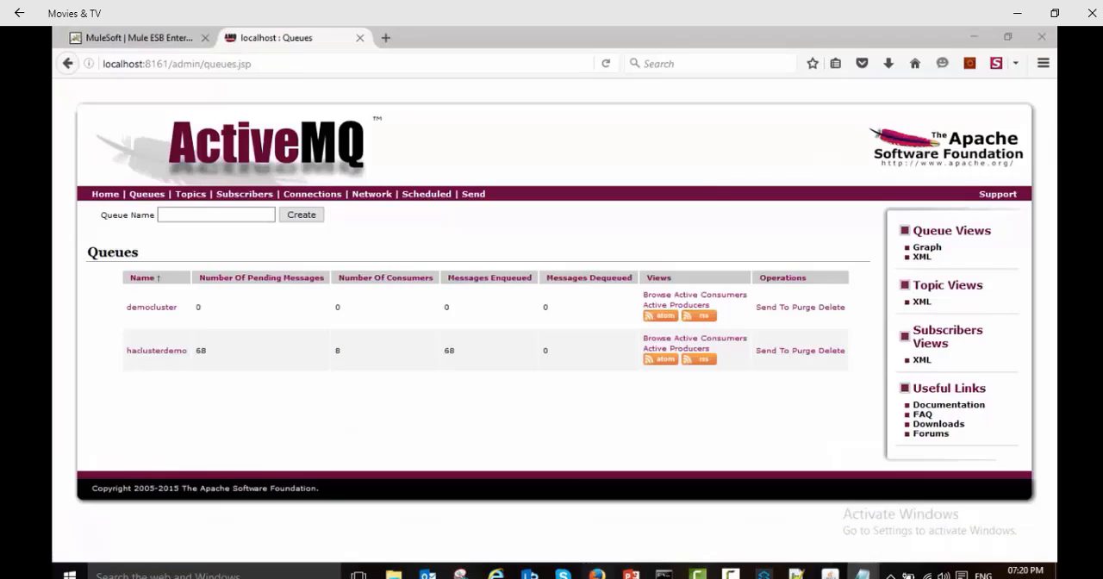
{"action": "left_click", "coordinate": [141, 35]}
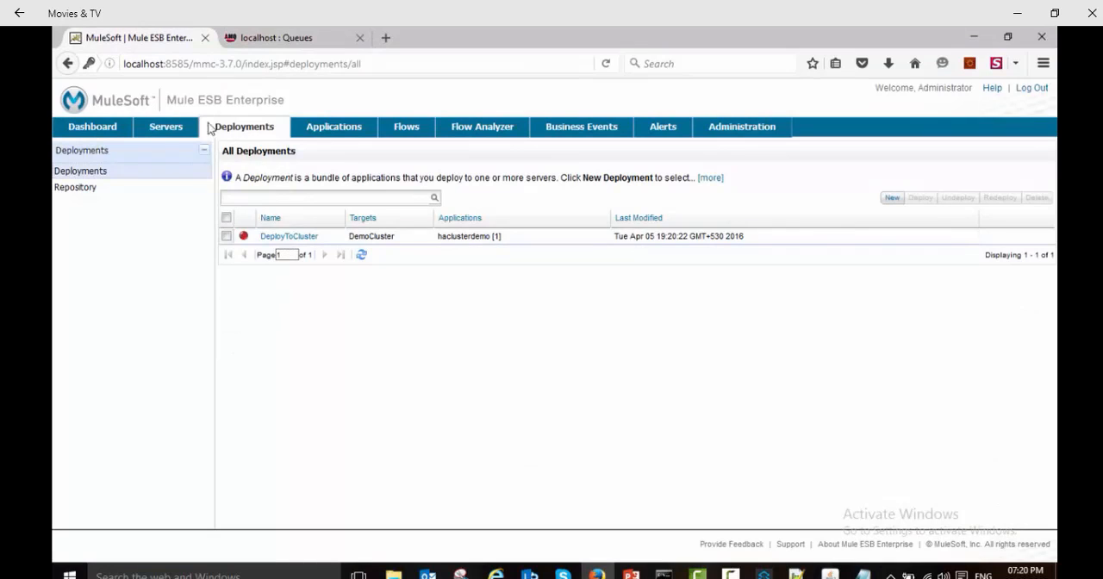
{"action": "left_click", "coordinate": [166, 127]}
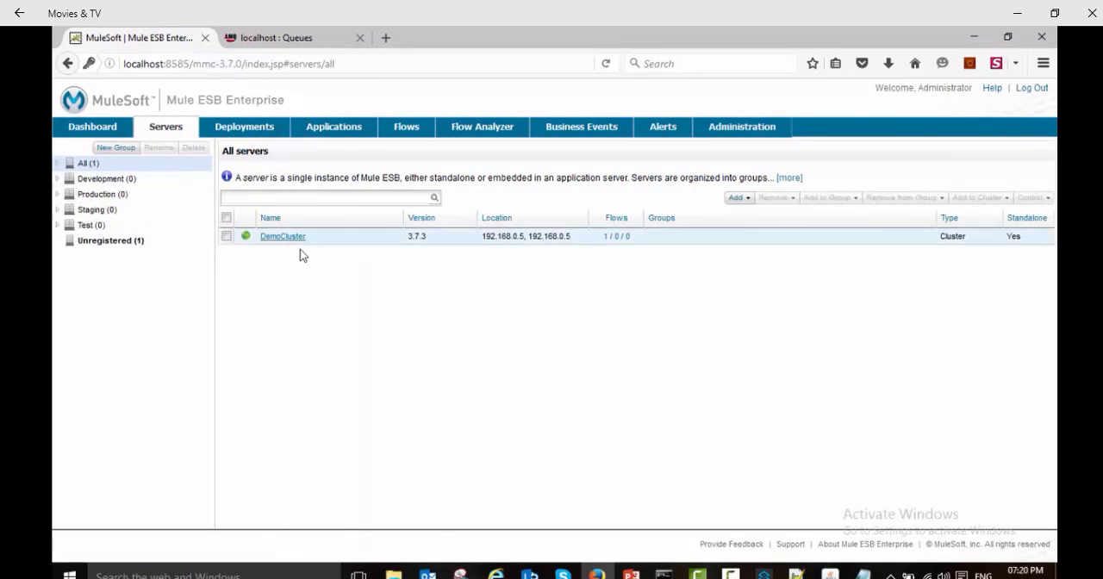
{"action": "left_click", "coordinate": [278, 237]}
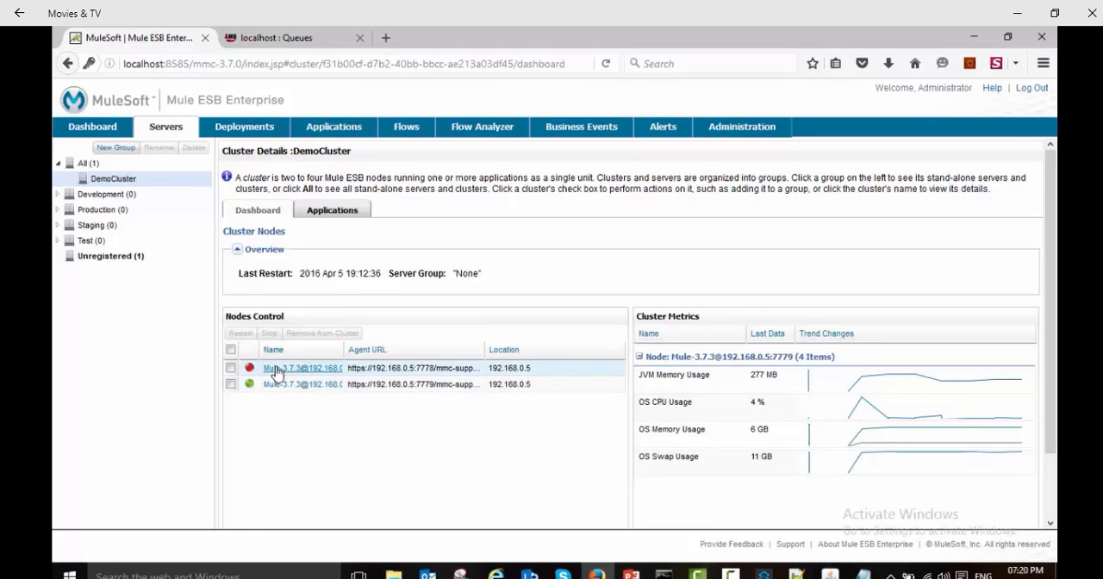
{"action": "mouse_move", "coordinate": [250, 371]}
Step: In the ActiveMQ console, send 100 messages with the body "Server A is Shutdown" to the haclusterdemo queue
{"action": "left_click", "coordinate": [301, 34]}
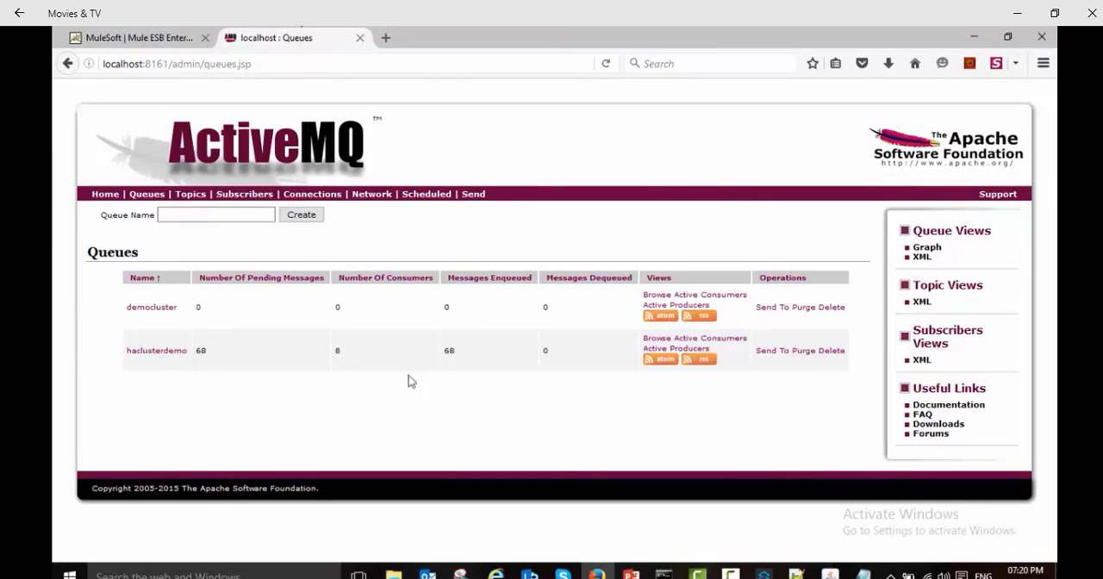
{"action": "left_click", "coordinate": [147, 195]}
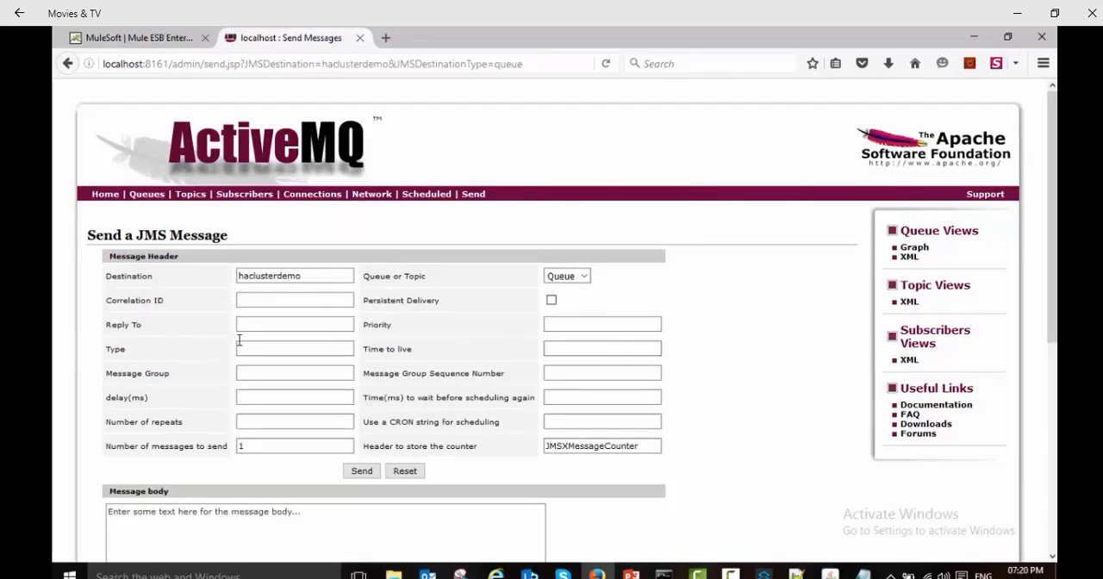
{"action": "left_click", "coordinate": [257, 444]}
{"action": "type", "text": "00"}
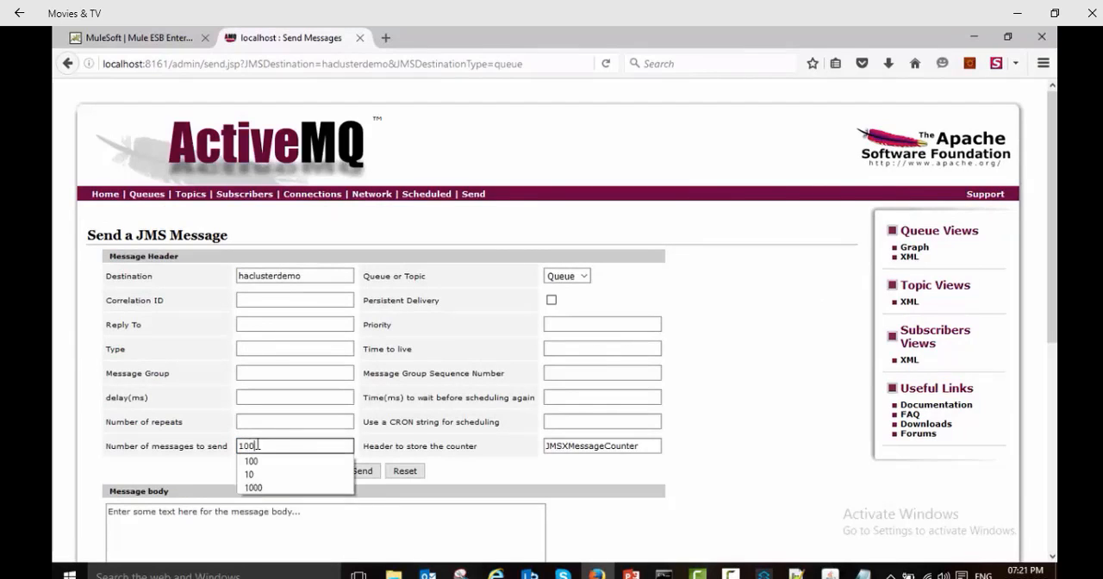
{"action": "left_click", "coordinate": [181, 515]}
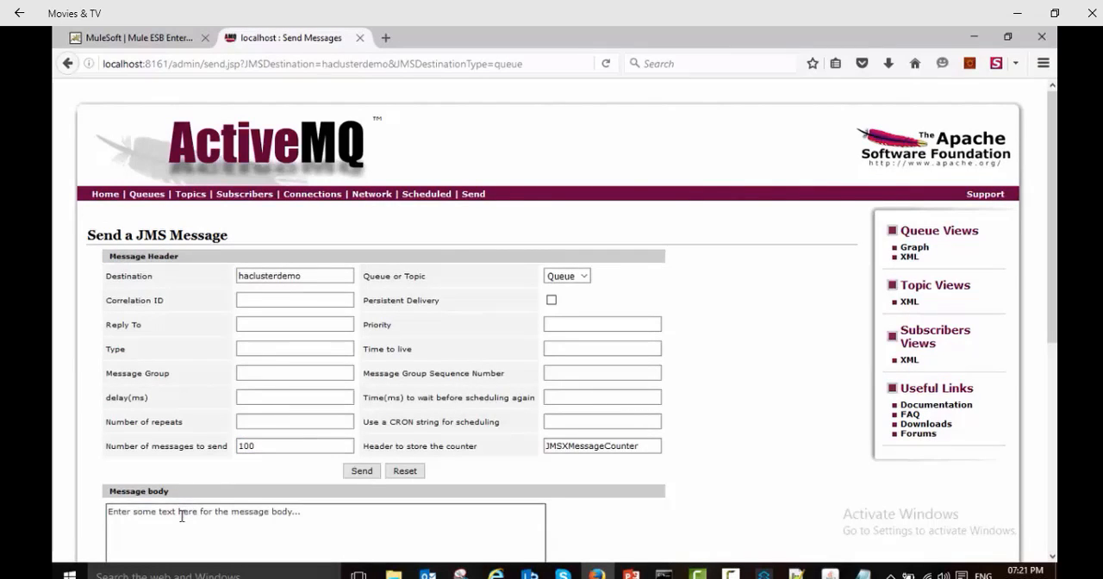
{"action": "key", "text": "ctrl+a"}
{"action": "type", "text": "Se"}
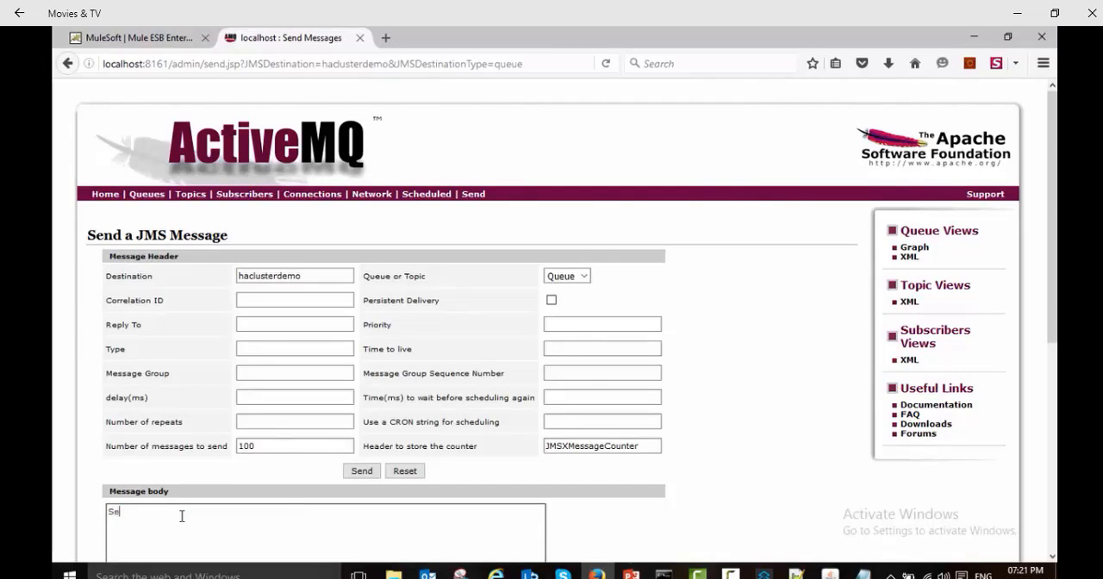
{"action": "type", "text": "rver a"}
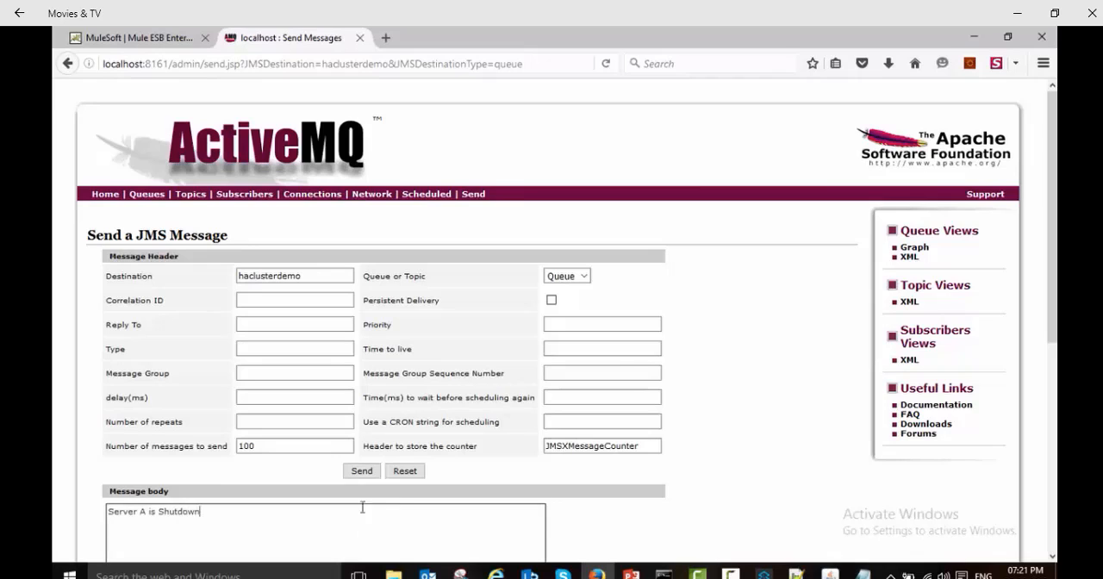
{"action": "left_click", "coordinate": [362, 472]}
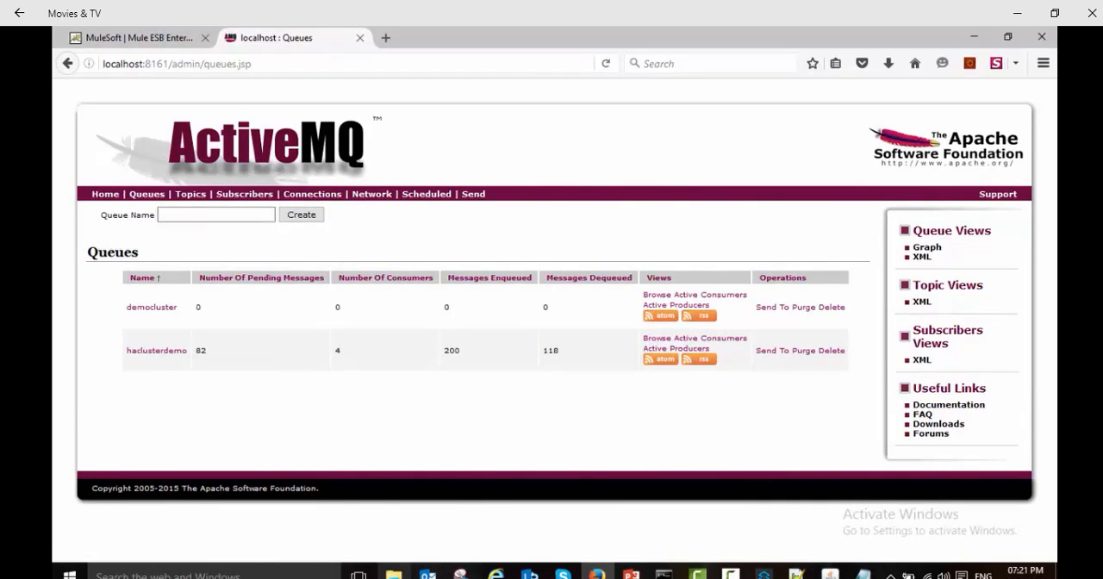
Step: Switch to File Explorer and open the democluster log from HAClusterDemo's ServerB logs folder in a maximized window
{"action": "left_click", "coordinate": [394, 574]}
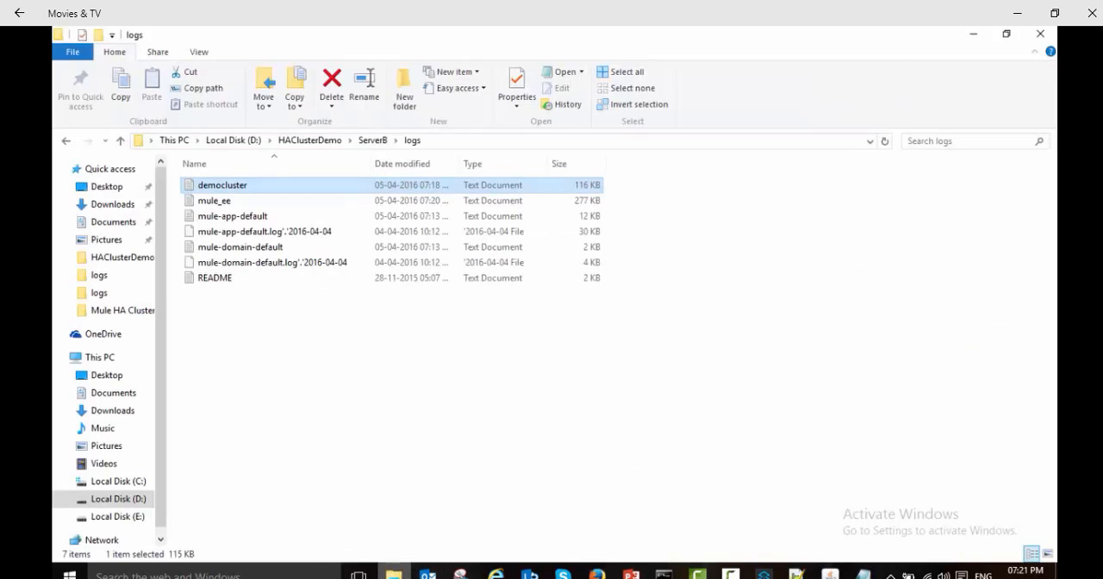
{"action": "left_click", "coordinate": [317, 140]}
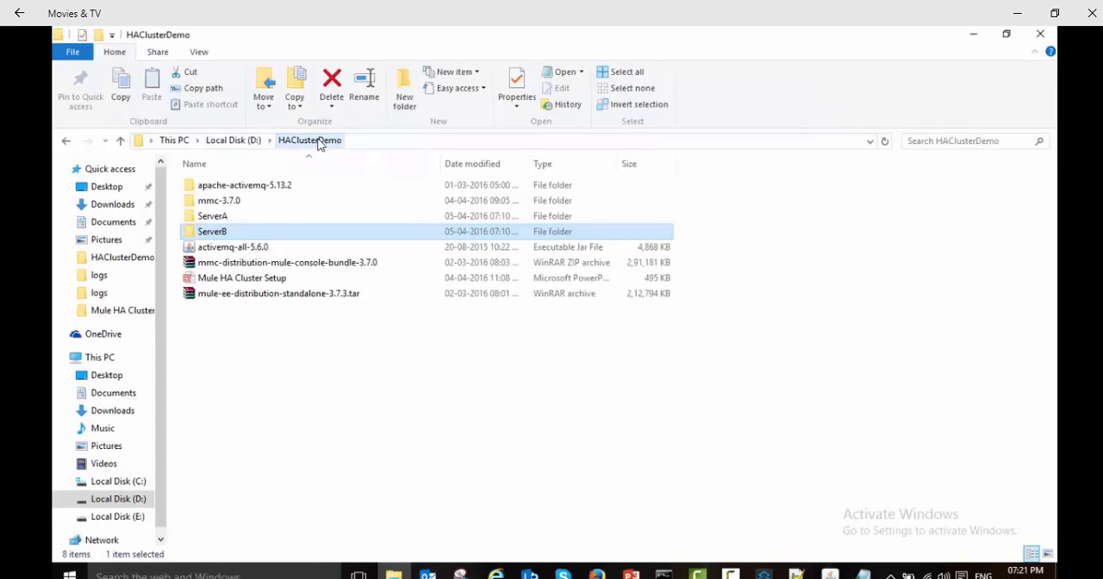
{"action": "double_click", "coordinate": [218, 237]}
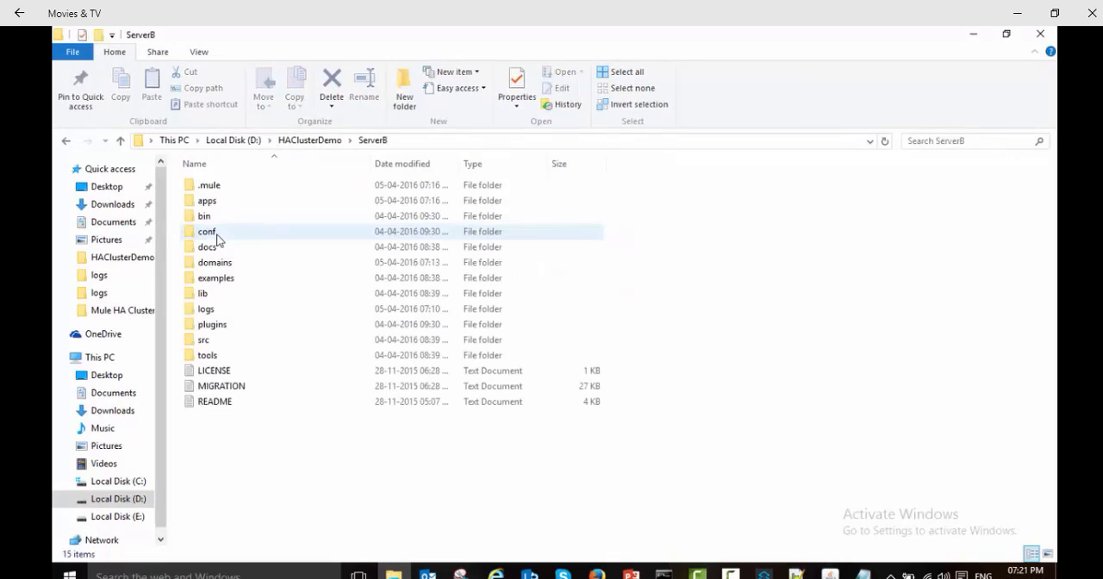
{"action": "double_click", "coordinate": [208, 312]}
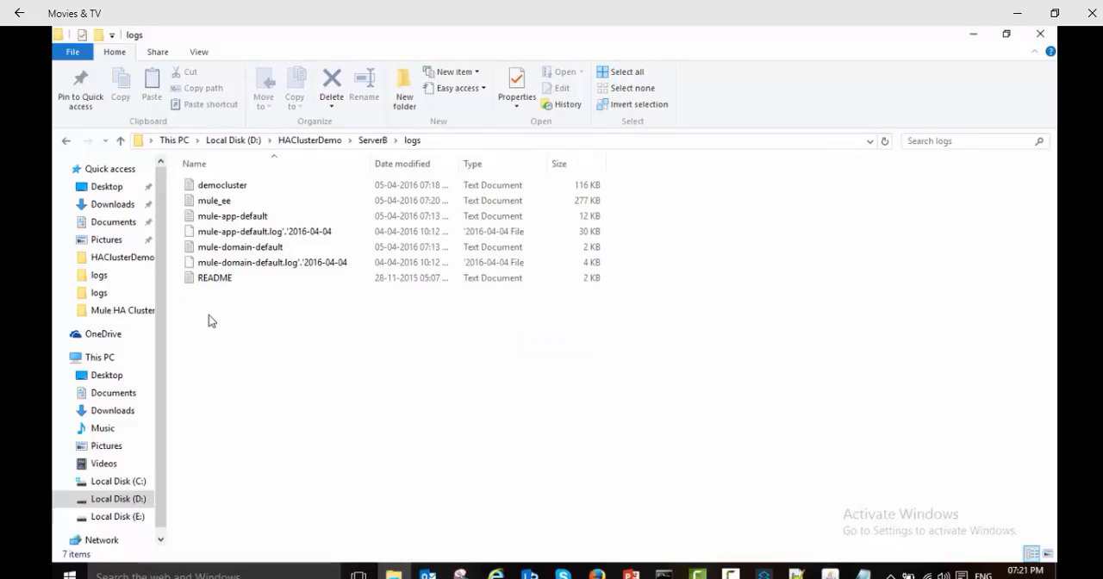
{"action": "left_click", "coordinate": [221, 186]}
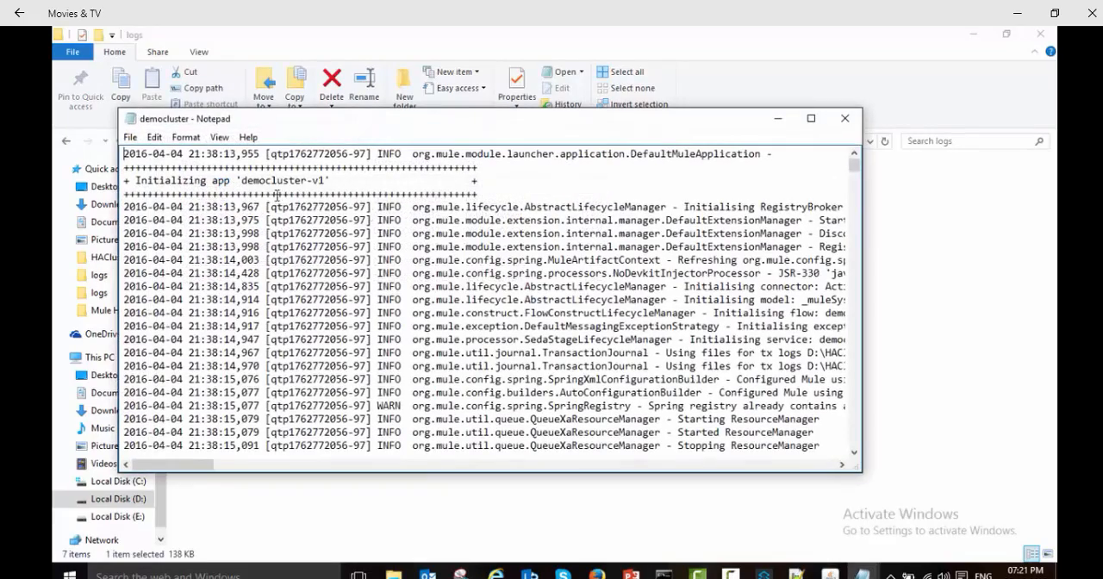
{"action": "double_click", "coordinate": [806, 115]}
Step: Examine the newest entries in ServerB's democluster log, highlight those reading "Server A is Shutdown", and close the log
{"action": "left_click_drag", "start_coordinate": [1050, 83], "coordinate": [1047, 539]}
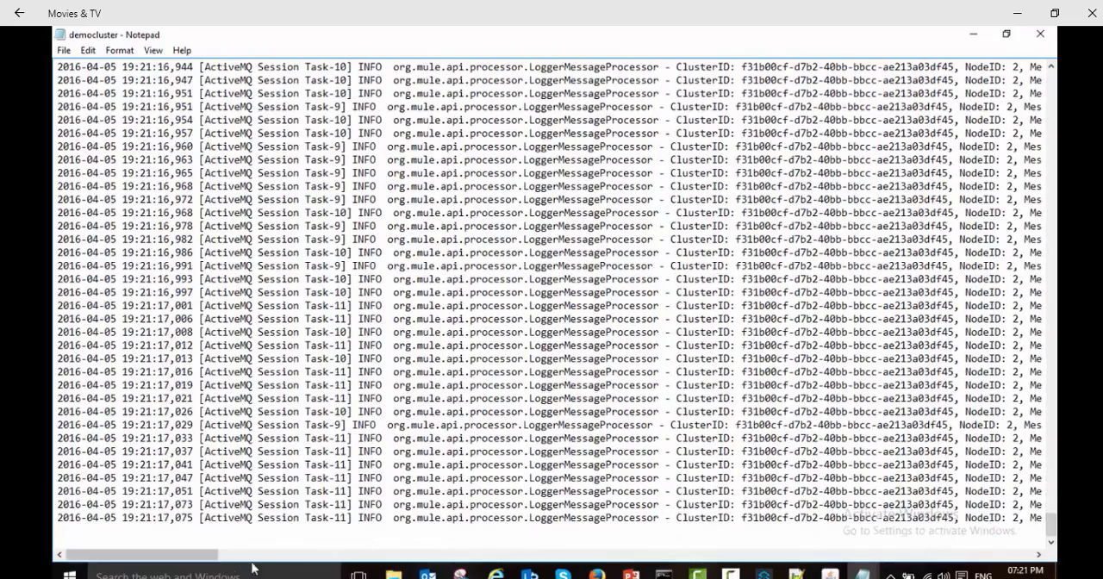
{"action": "left_click_drag", "start_coordinate": [200, 556], "coordinate": [322, 563]}
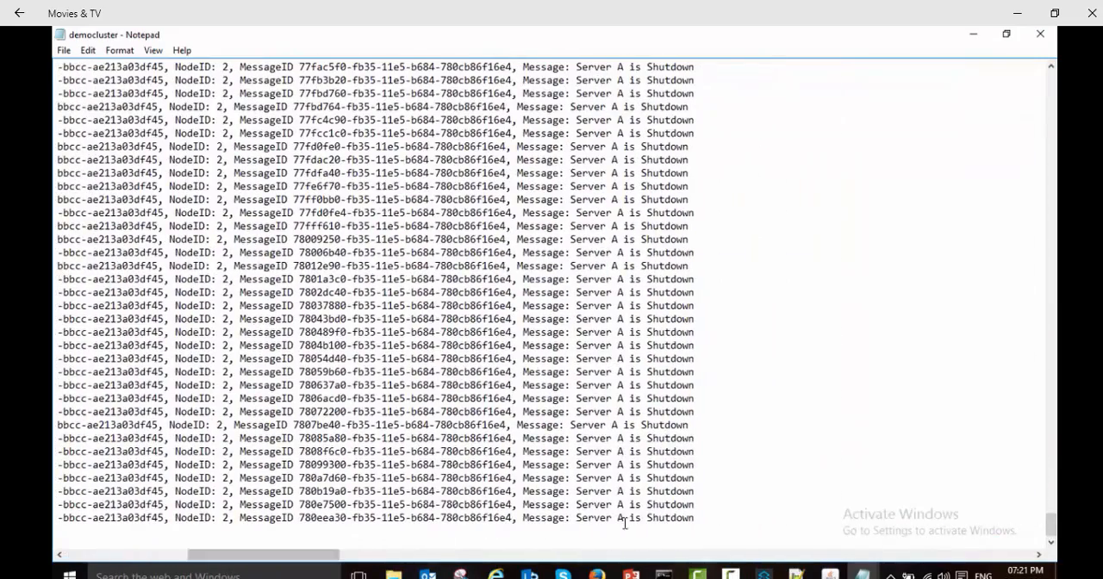
{"action": "left_click_drag", "start_coordinate": [720, 520], "coordinate": [659, 186]}
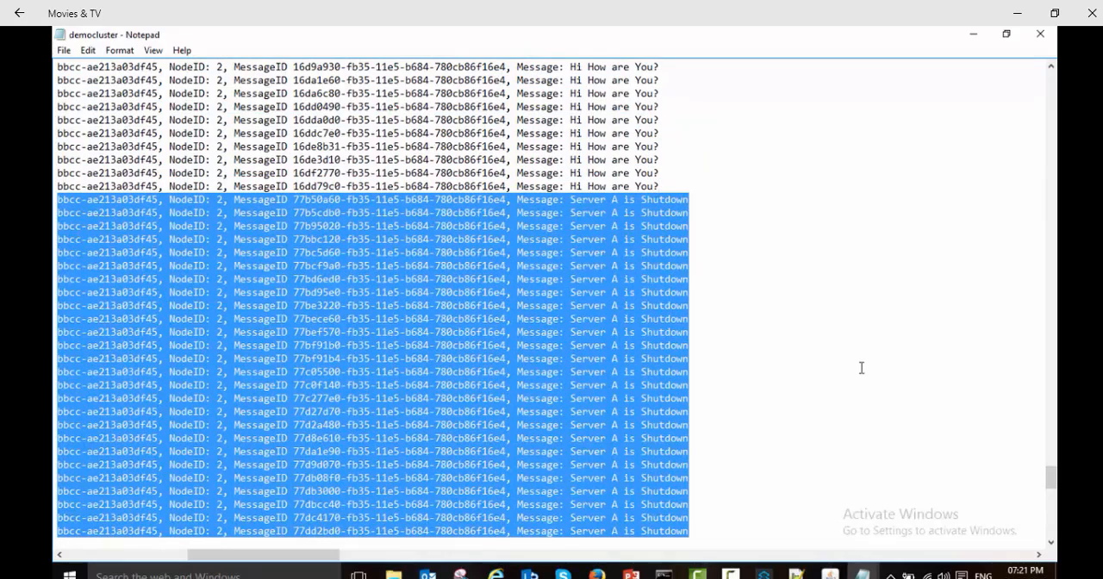
{"action": "left_click", "coordinate": [1041, 36]}
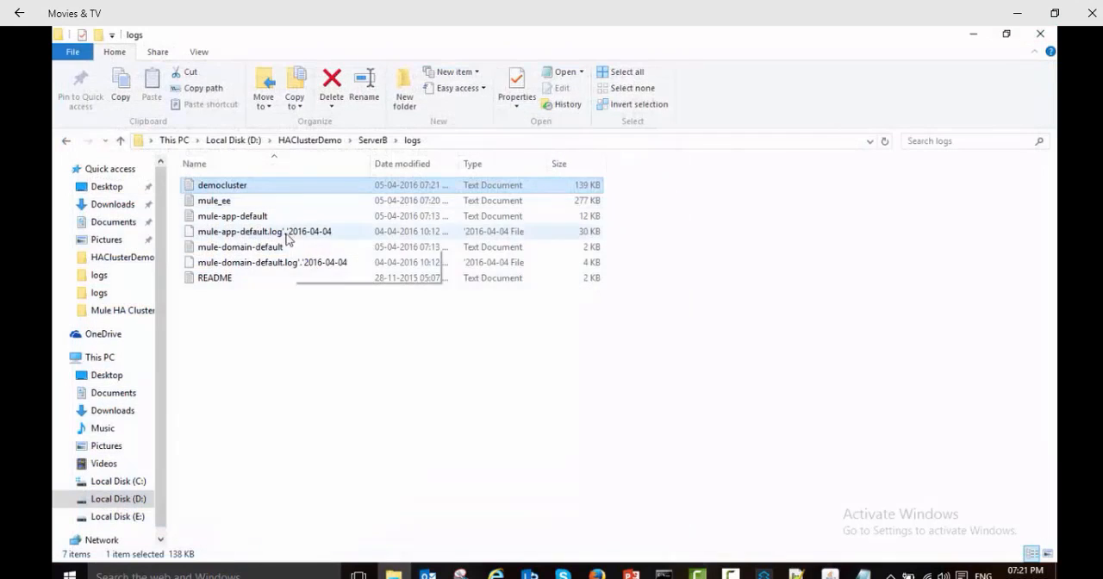
Step: Open the democluster log from ServerA's logs folder, maximized, and examine the message text of its newest entries
{"action": "left_click", "coordinate": [325, 144]}
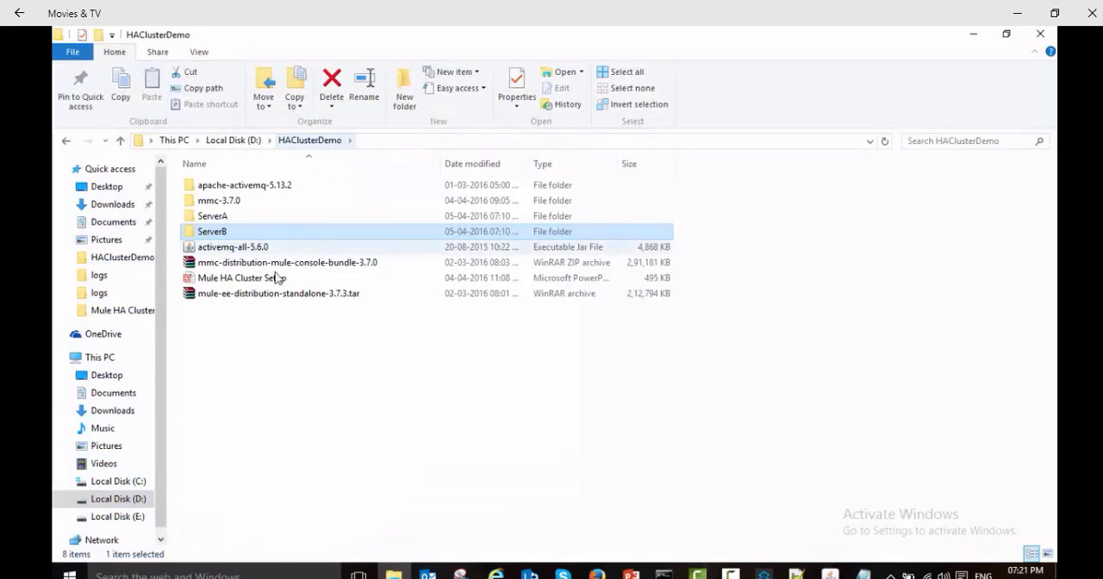
{"action": "double_click", "coordinate": [214, 216]}
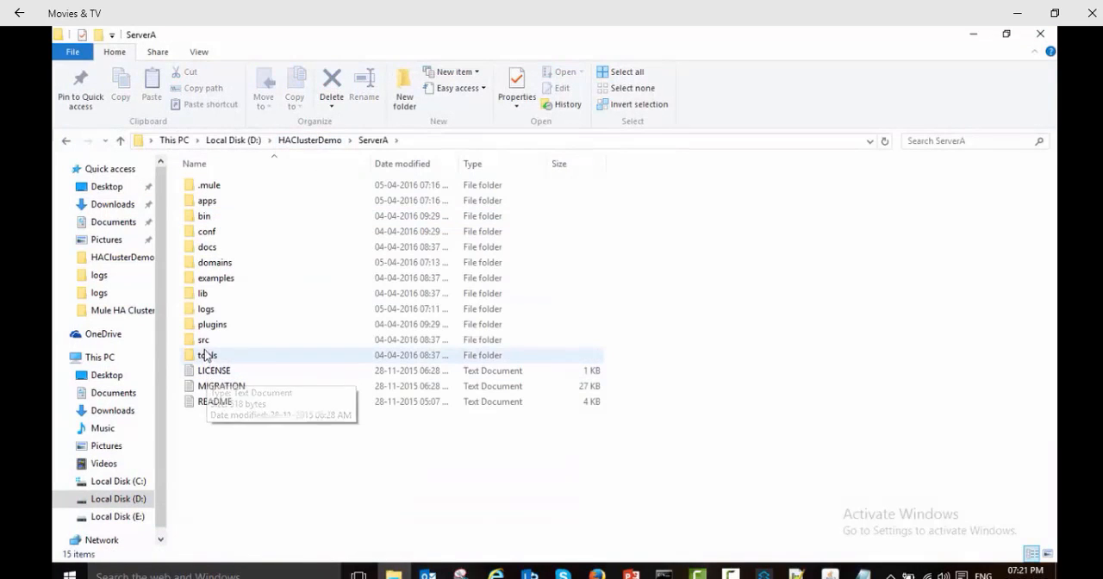
{"action": "double_click", "coordinate": [209, 310]}
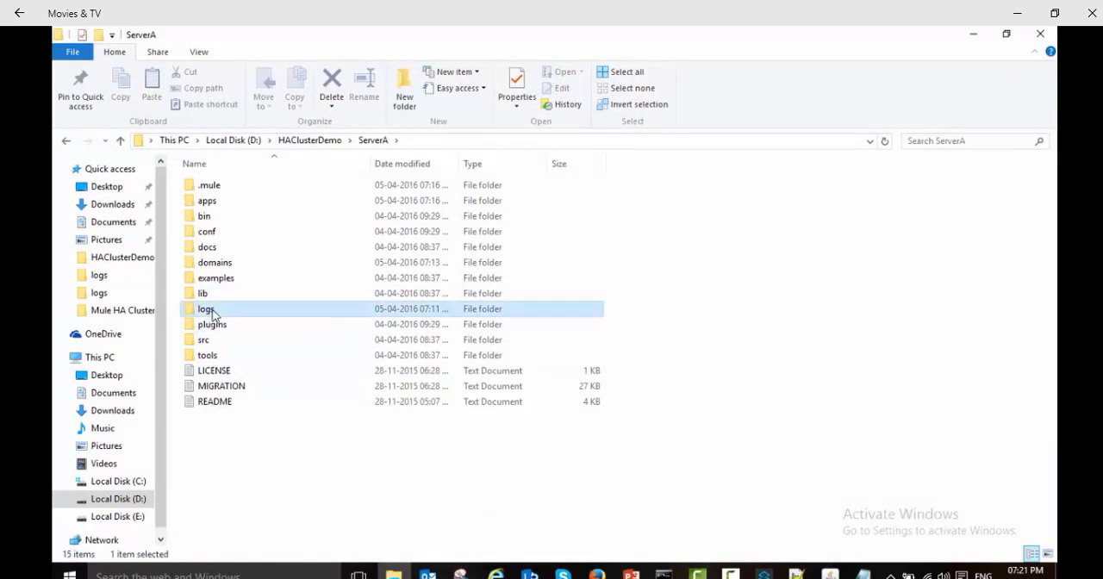
{"action": "double_click", "coordinate": [230, 189]}
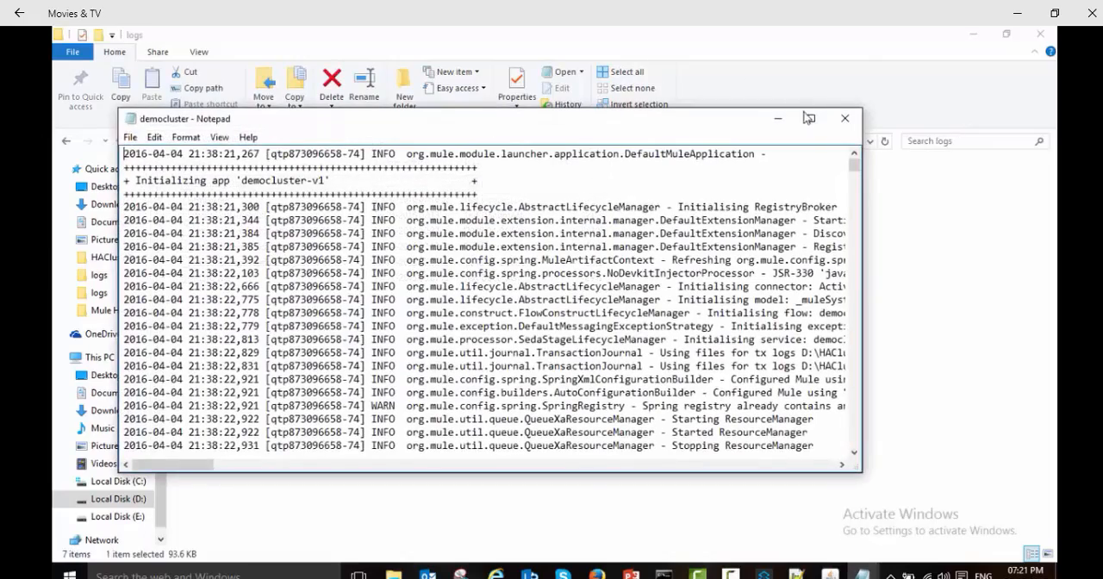
{"action": "left_click", "coordinate": [812, 118]}
{"action": "left_click_drag", "start_coordinate": [1050, 93], "coordinate": [1000, 564]}
{"action": "left_click_drag", "start_coordinate": [183, 555], "coordinate": [333, 558]}
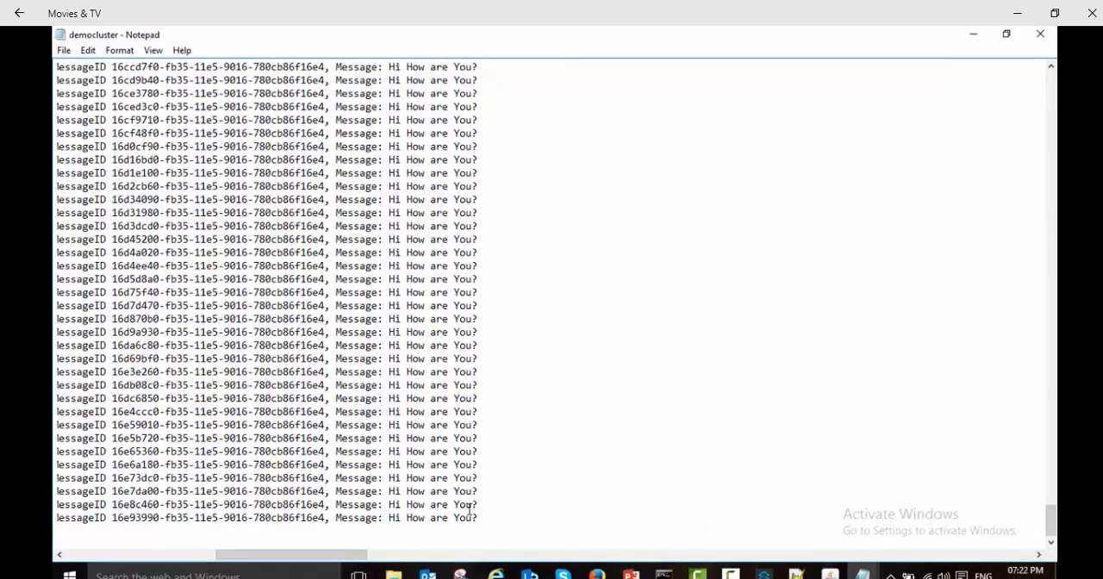
Step: Return to File Explorer and restart ServerA by running the mule batch file in its bin folder
{"action": "left_click", "coordinate": [393, 574]}
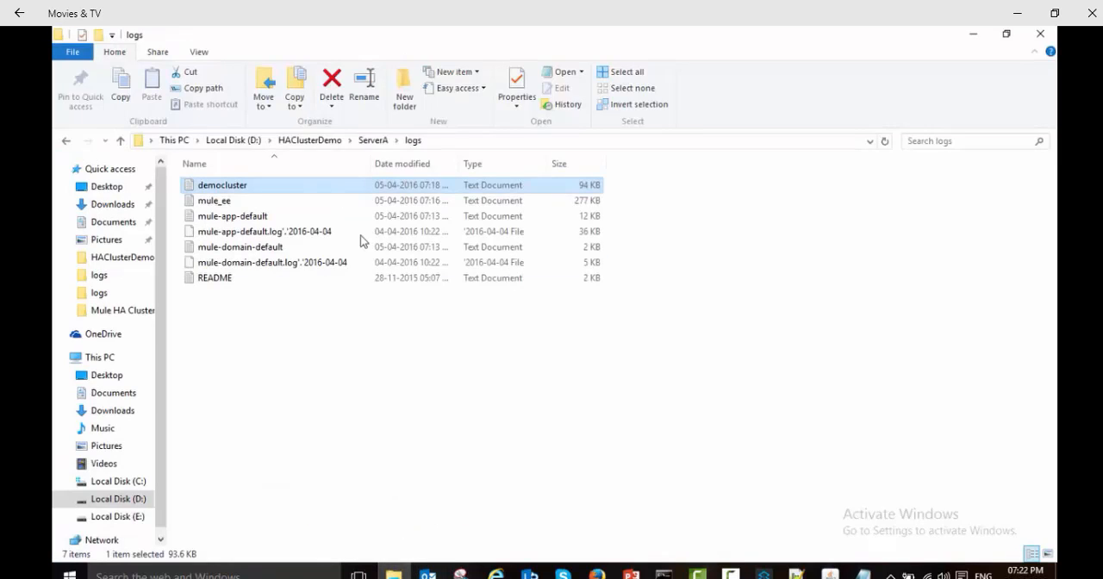
{"action": "left_click", "coordinate": [373, 140]}
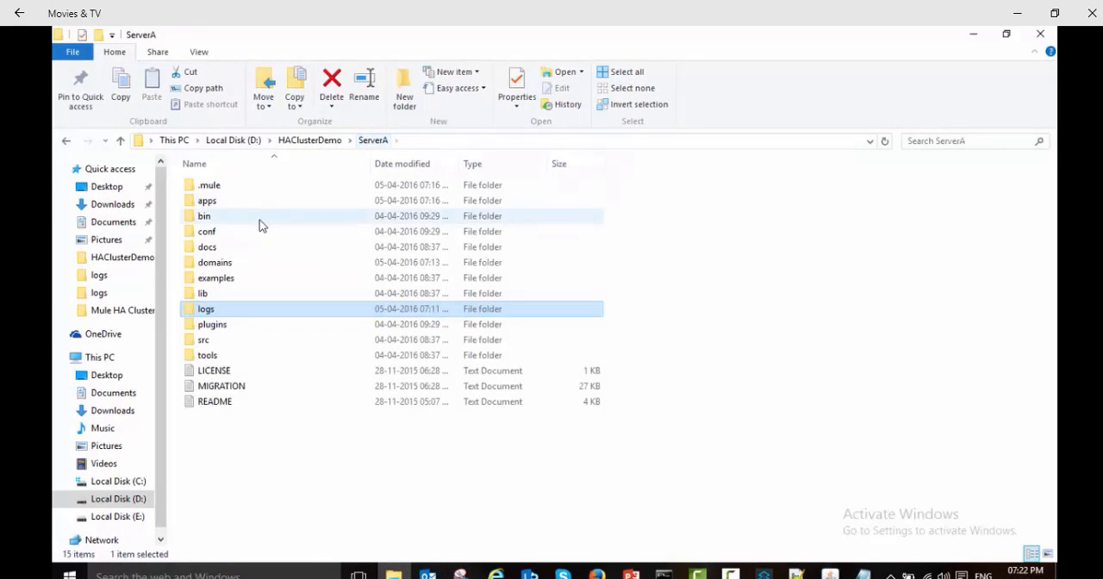
{"action": "double_click", "coordinate": [213, 221]}
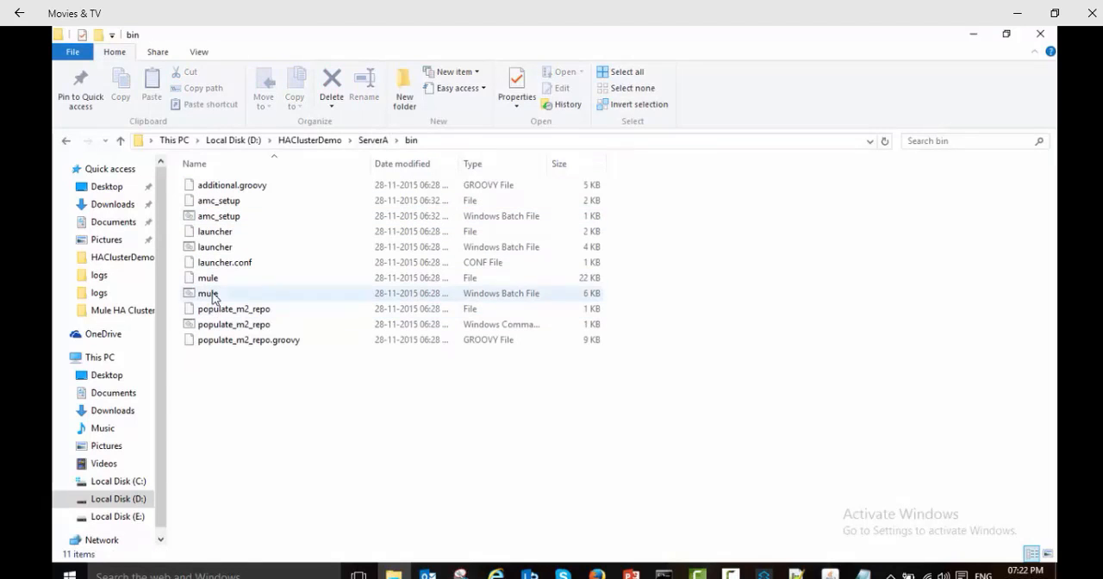
{"action": "double_click", "coordinate": [212, 295]}
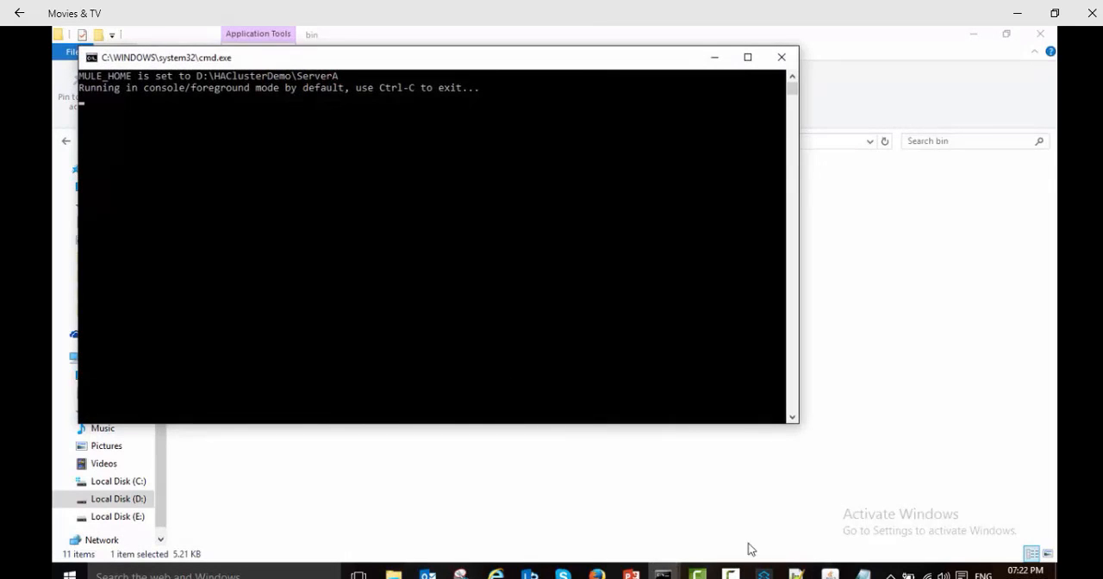
Step: Check DemoCluster's nodes in the Mule management console and follow ServerA's startup in its Mule Enterprise Edition console, moved aside
{"action": "left_click", "coordinate": [596, 573]}
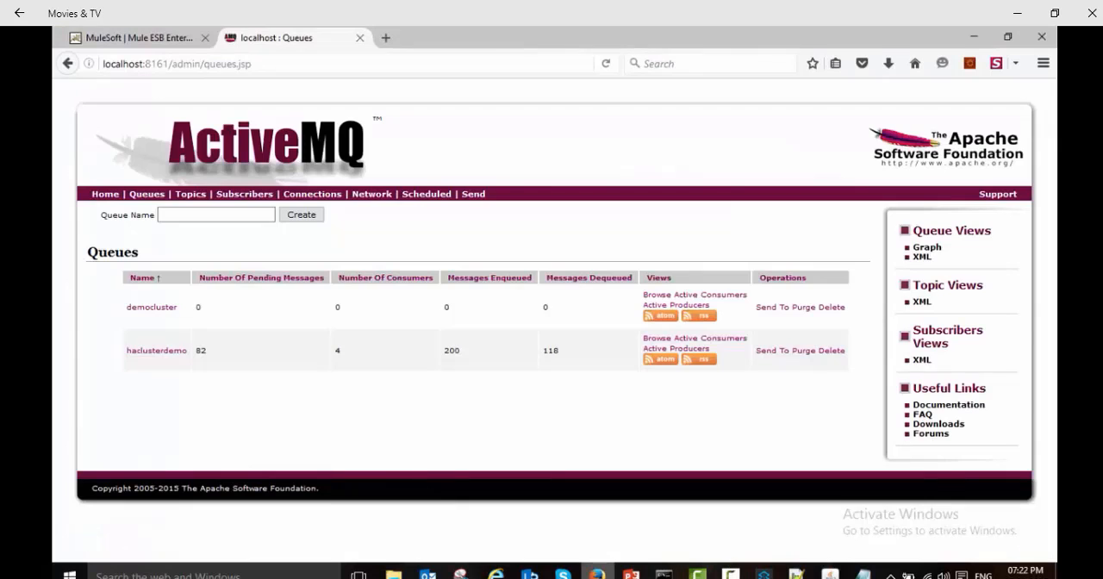
{"action": "left_click", "coordinate": [211, 35]}
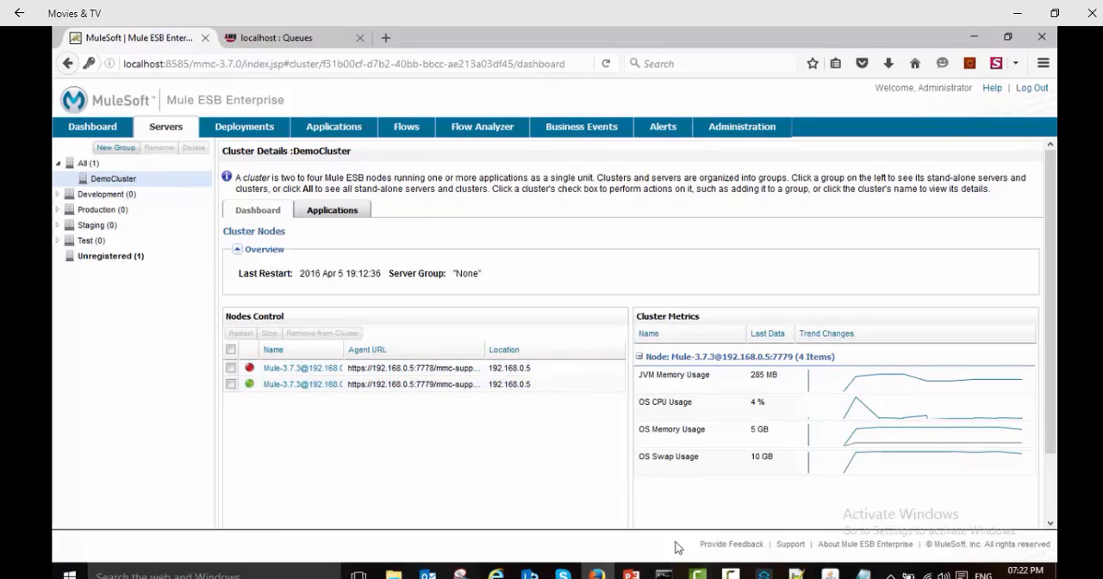
{"action": "mouse_move", "coordinate": [664, 573]}
{"action": "left_click", "coordinate": [894, 520]}
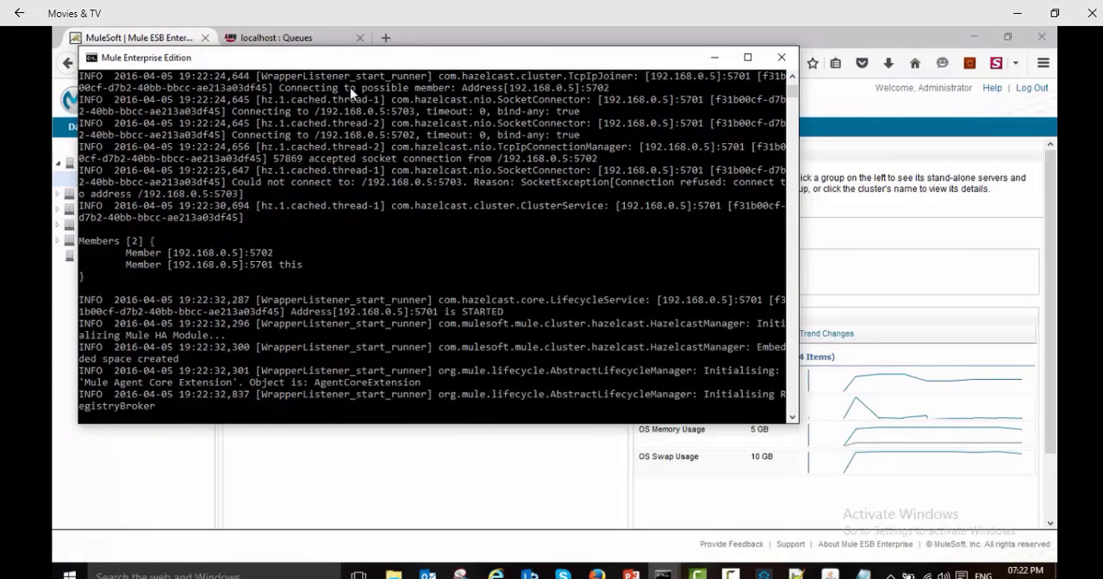
{"action": "left_click_drag", "start_coordinate": [283, 67], "coordinate": [521, 67]}
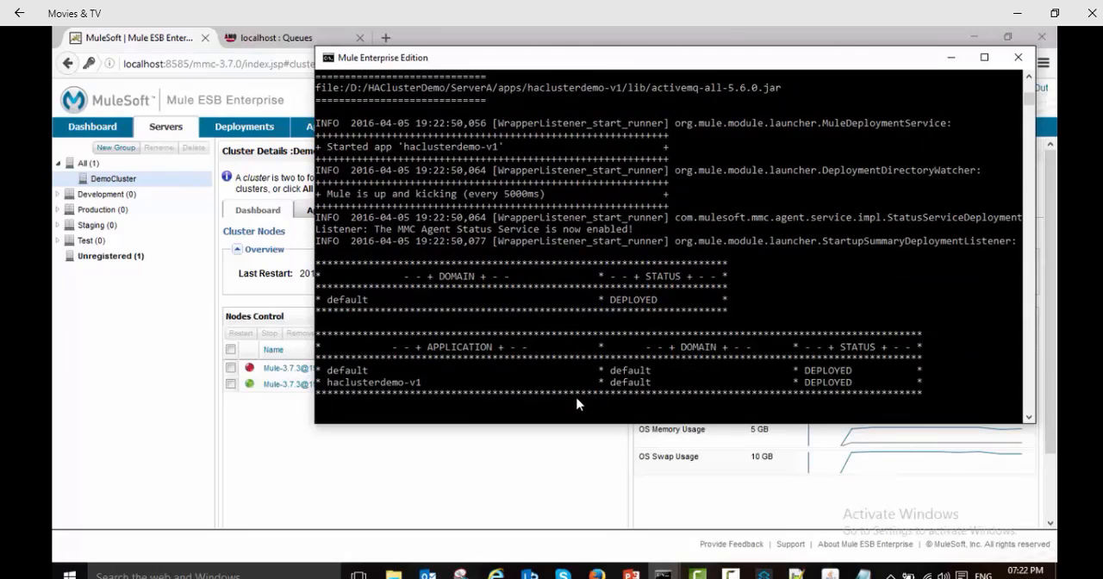
Step: Return to the Mule management console and reload DemoCluster's details to check the status of both nodes
{"action": "left_click", "coordinate": [362, 465]}
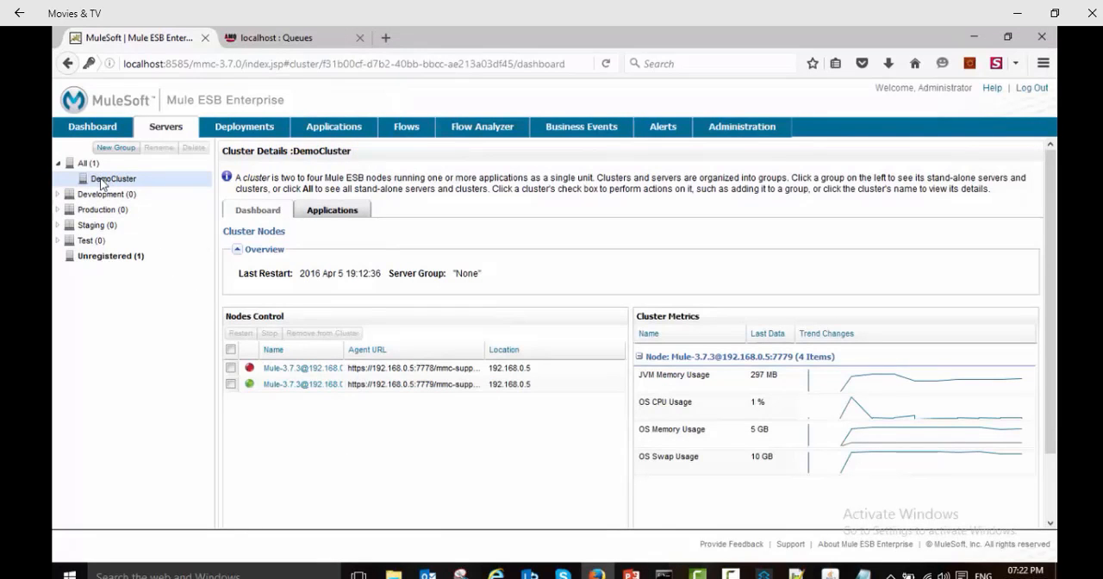
{"action": "left_click", "coordinate": [102, 180]}
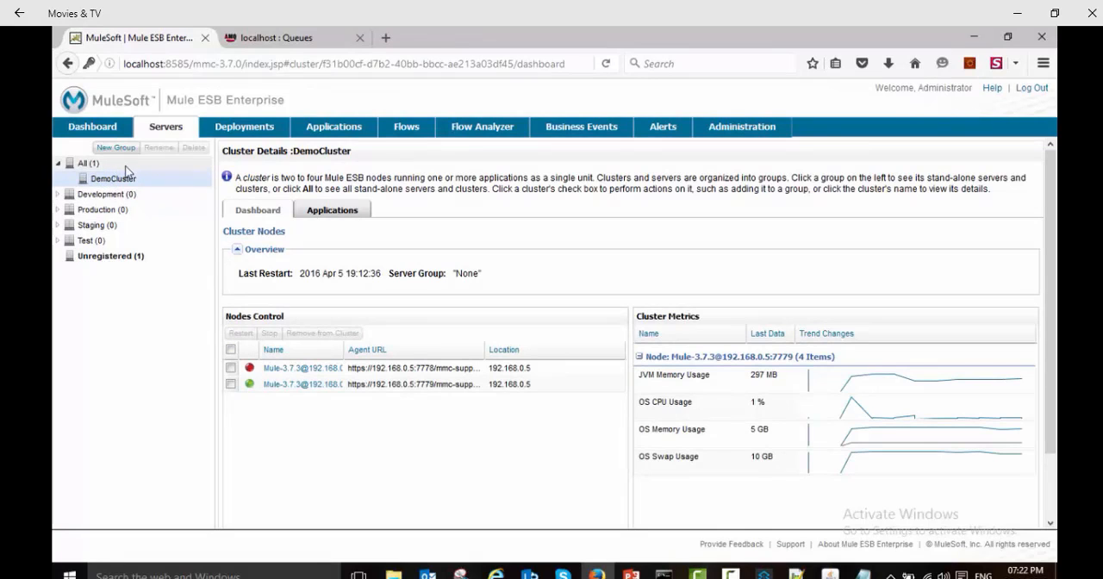
{"action": "left_click", "coordinate": [102, 180]}
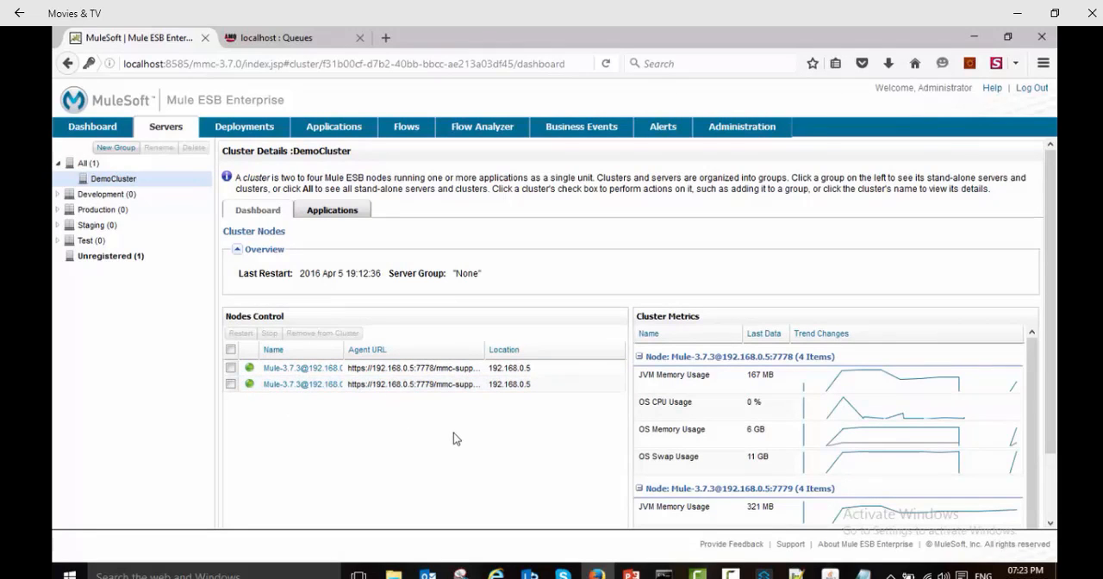
Step: Switch to the ActiveMQ console, refresh its queue list and open the message form for the haclusterdemo queue
{"action": "left_click", "coordinate": [296, 31]}
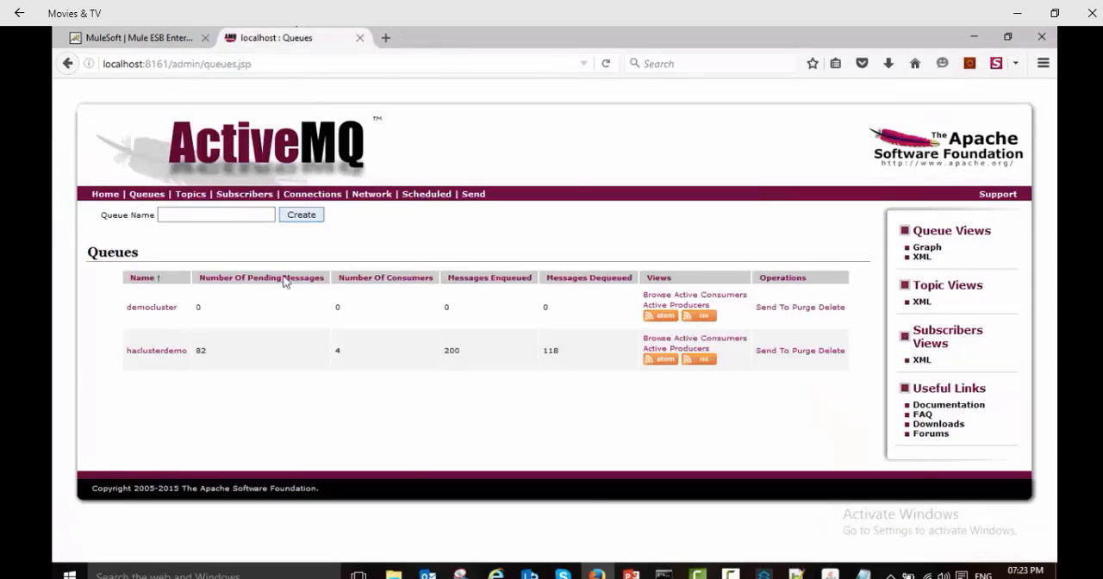
{"action": "left_click", "coordinate": [146, 194]}
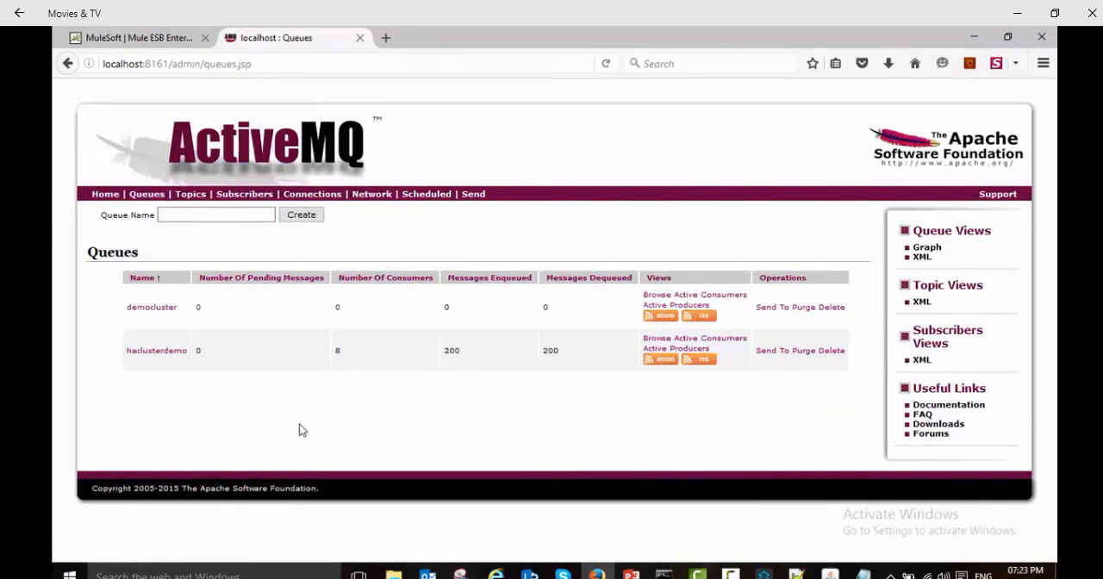
{"action": "left_click", "coordinate": [775, 352]}
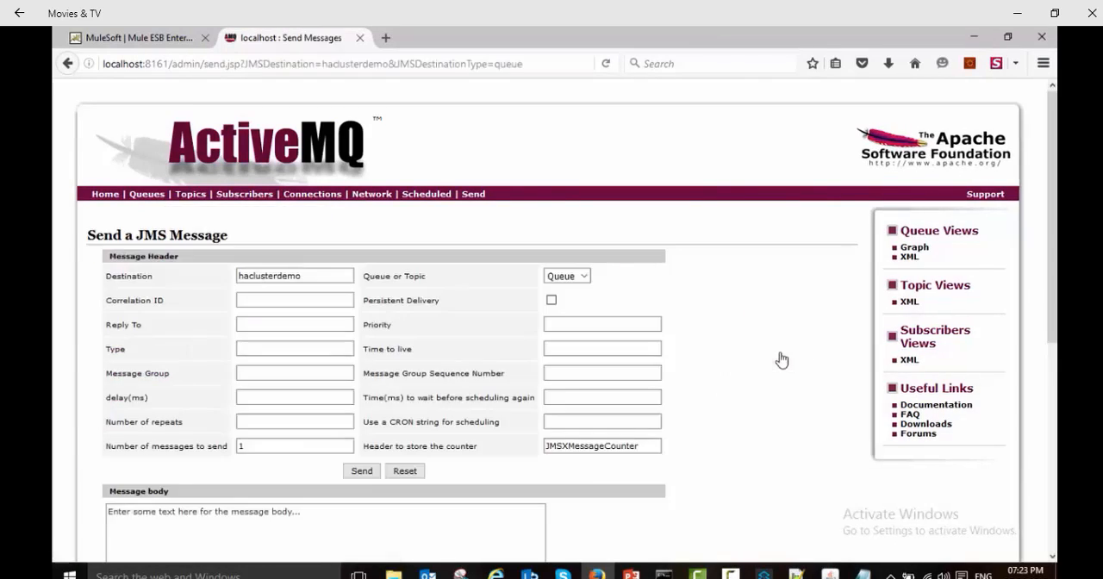
Step: Send 100 messages with the body "All server are up" to the haclusterdemo queue
{"action": "left_click", "coordinate": [287, 442]}
{"action": "type", "text": "00"}
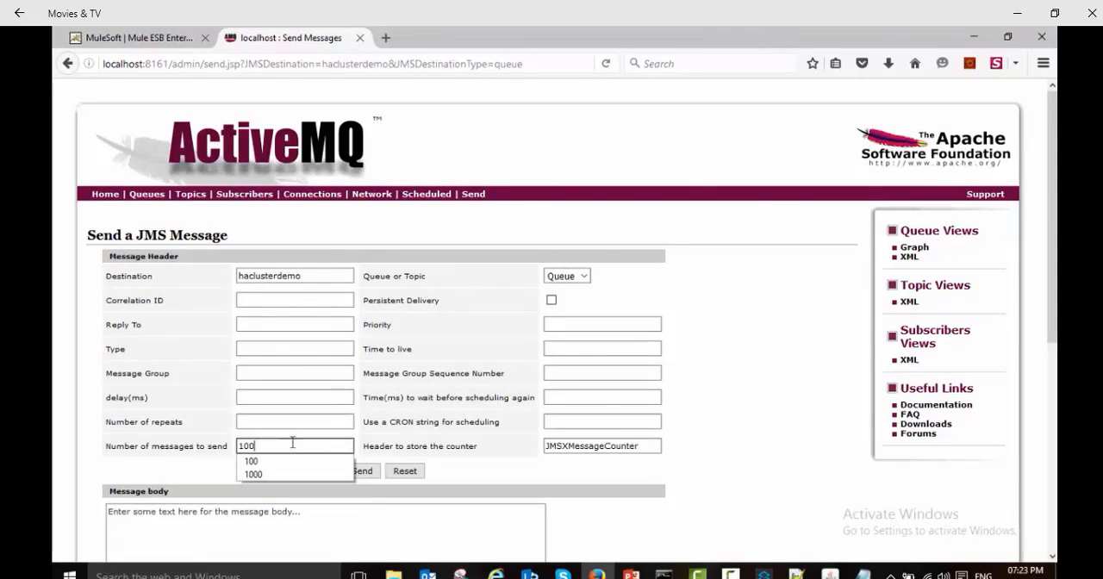
{"action": "left_click", "coordinate": [265, 526]}
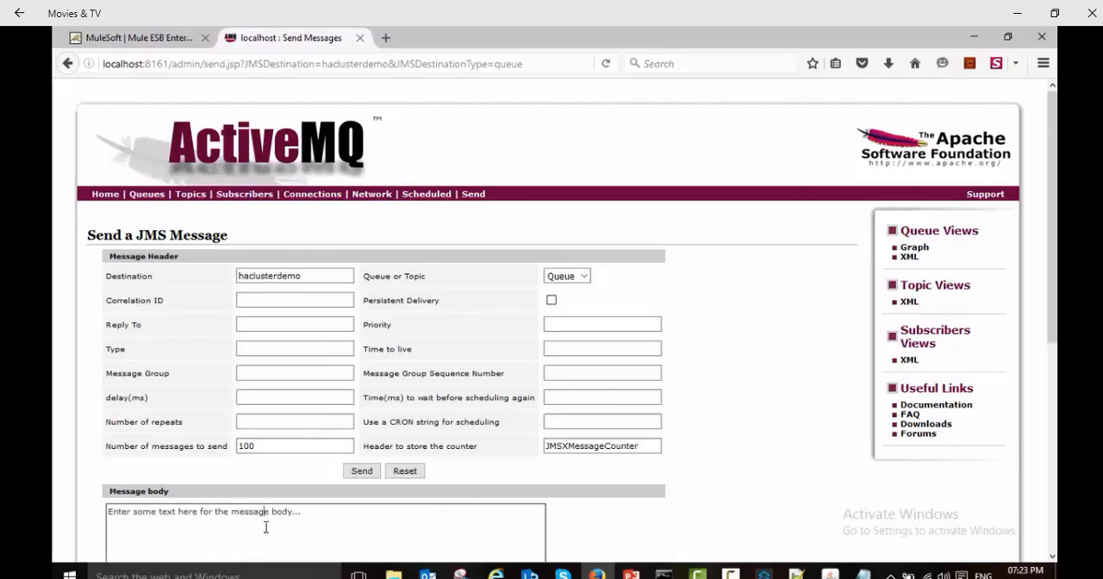
{"action": "key", "text": "ctrl+a"}
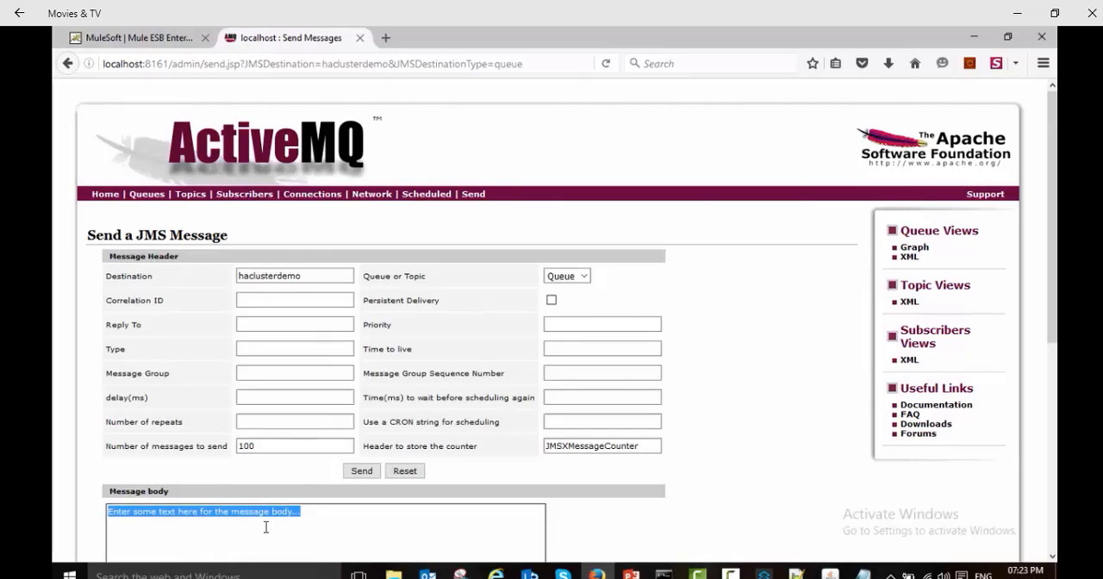
{"action": "type", "text": "All server are up"}
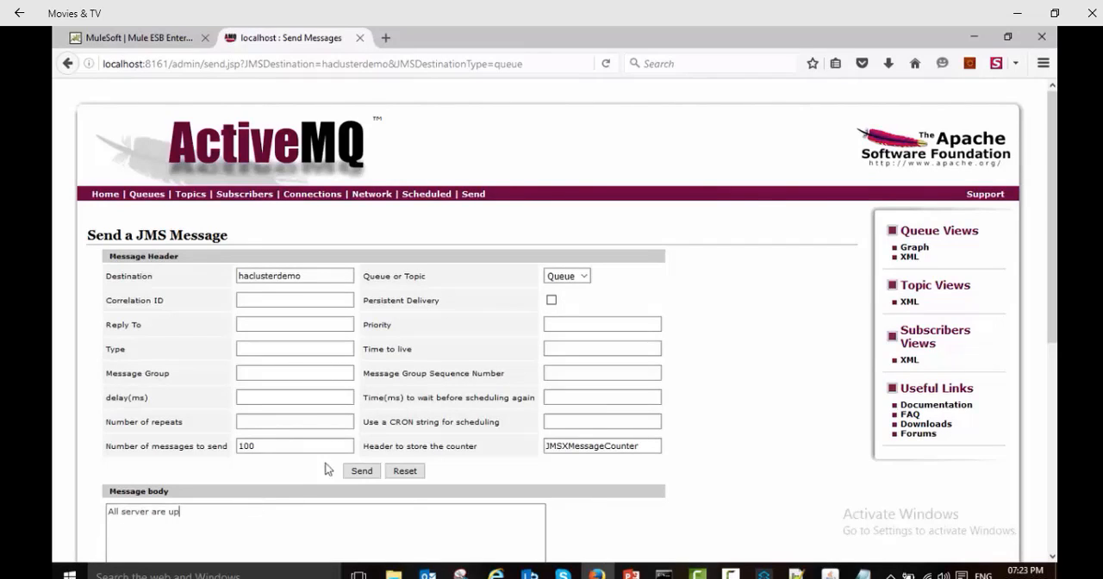
{"action": "left_click", "coordinate": [365, 473]}
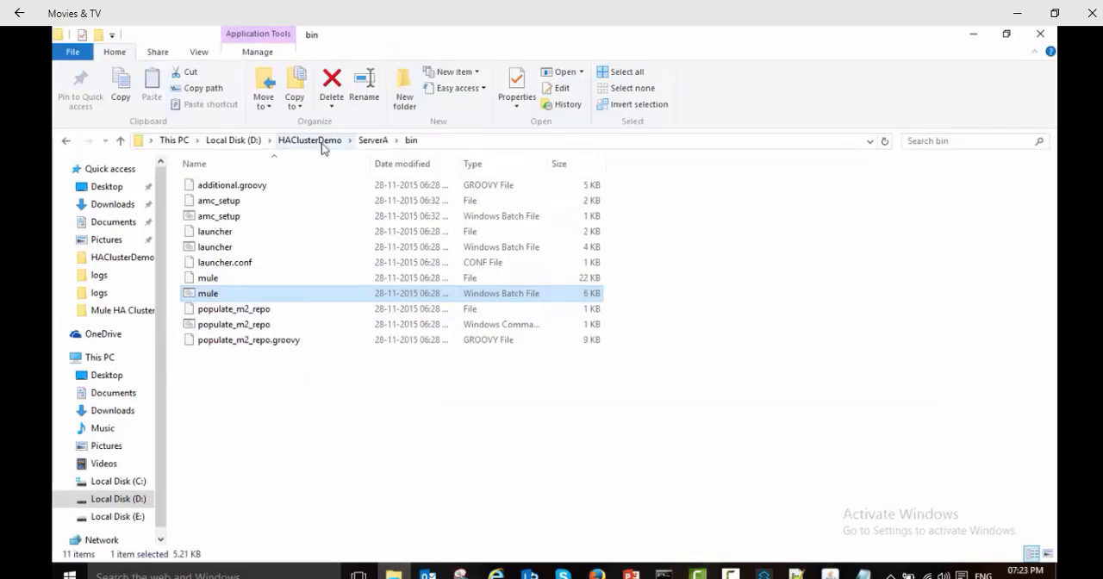
Step: Open the democluster log from ServerA's logs folder, maximized, and select its newest "All server are up" entries for review
{"action": "left_click", "coordinate": [373, 141]}
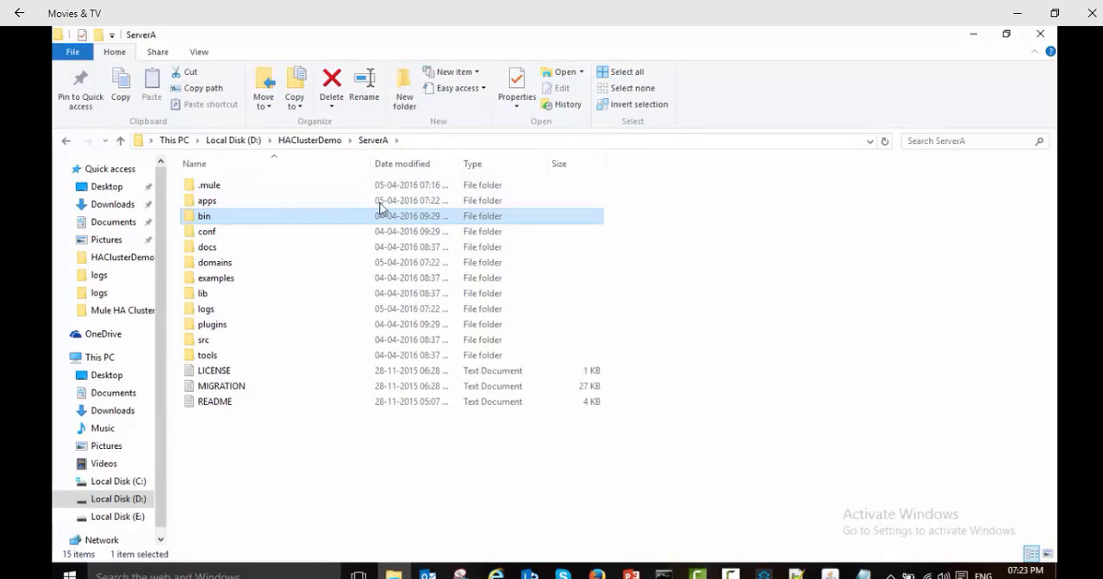
{"action": "double_click", "coordinate": [205, 310]}
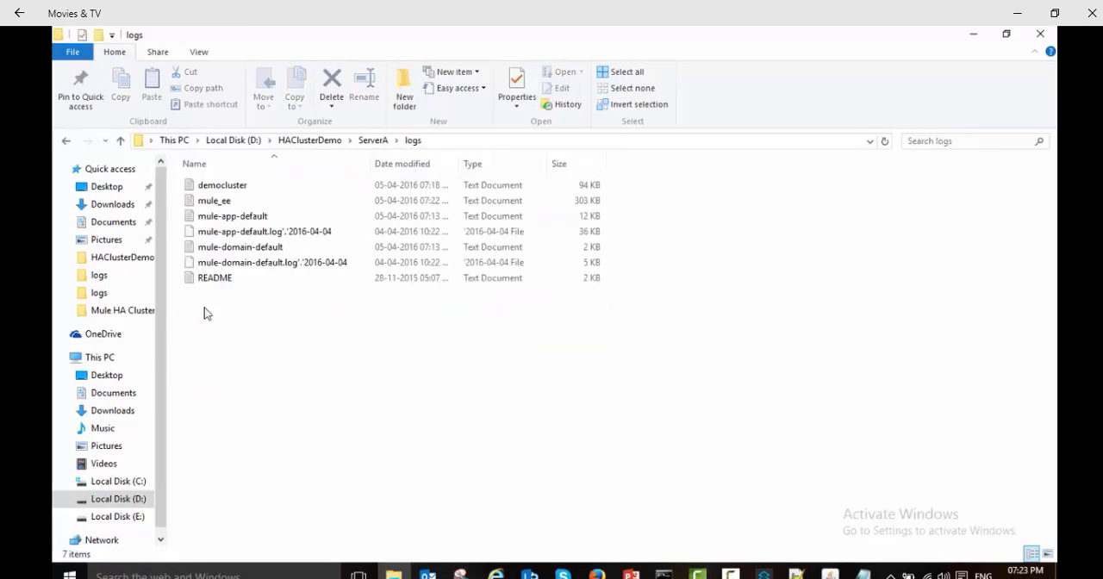
{"action": "double_click", "coordinate": [223, 186]}
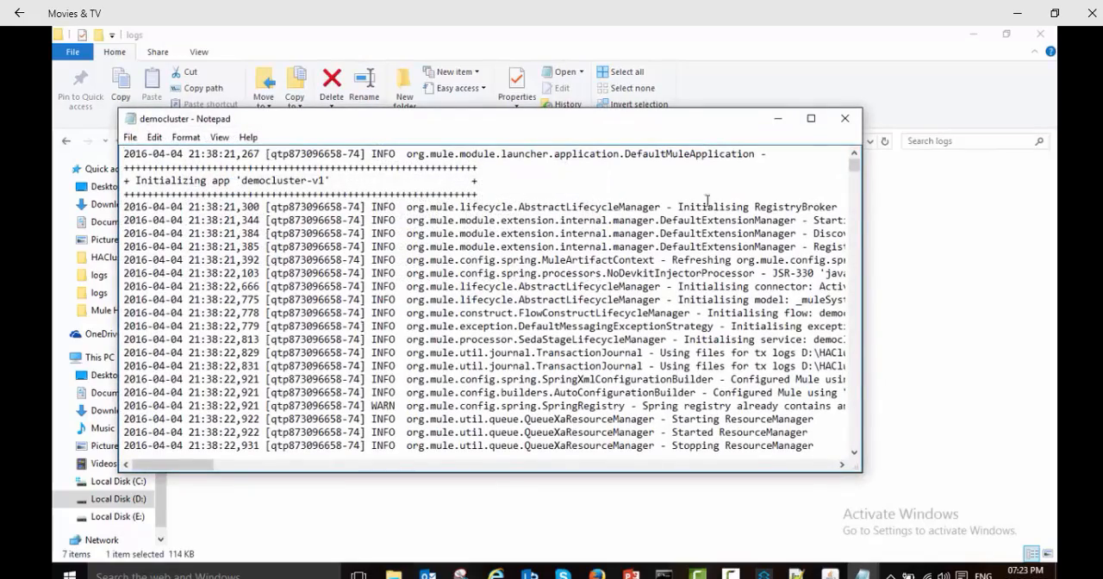
{"action": "left_click", "coordinate": [811, 118]}
{"action": "left_click_drag", "start_coordinate": [1053, 83], "coordinate": [1053, 522]}
{"action": "left_click_drag", "start_coordinate": [207, 558], "coordinate": [329, 558]}
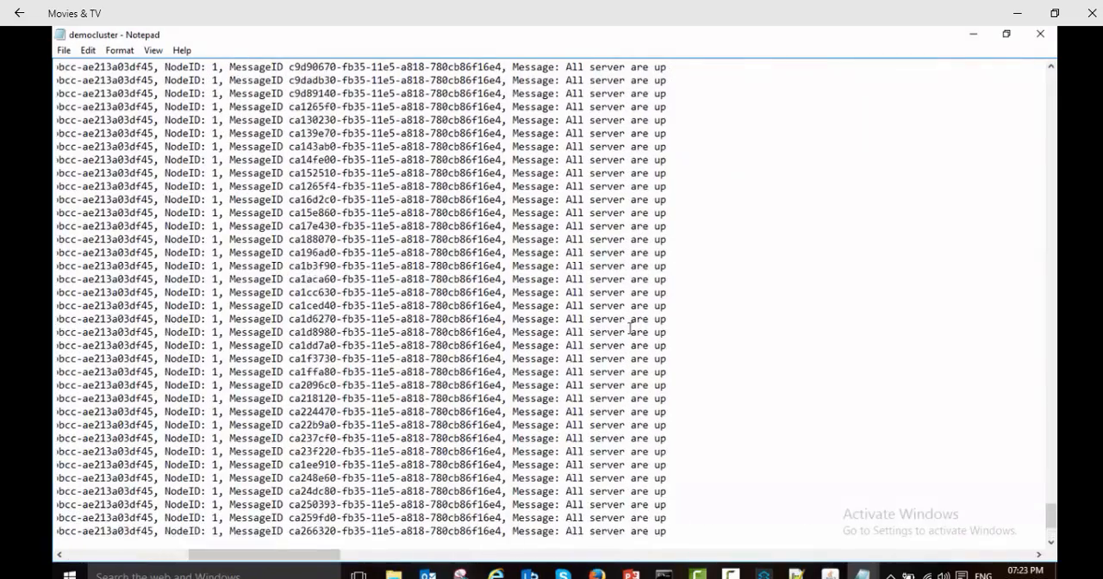
{"action": "scroll", "coordinate": [592, 280], "scroll_direction": "up", "scroll_amount": 4}
{"action": "left_click_drag", "start_coordinate": [566, 217], "coordinate": [769, 537]}
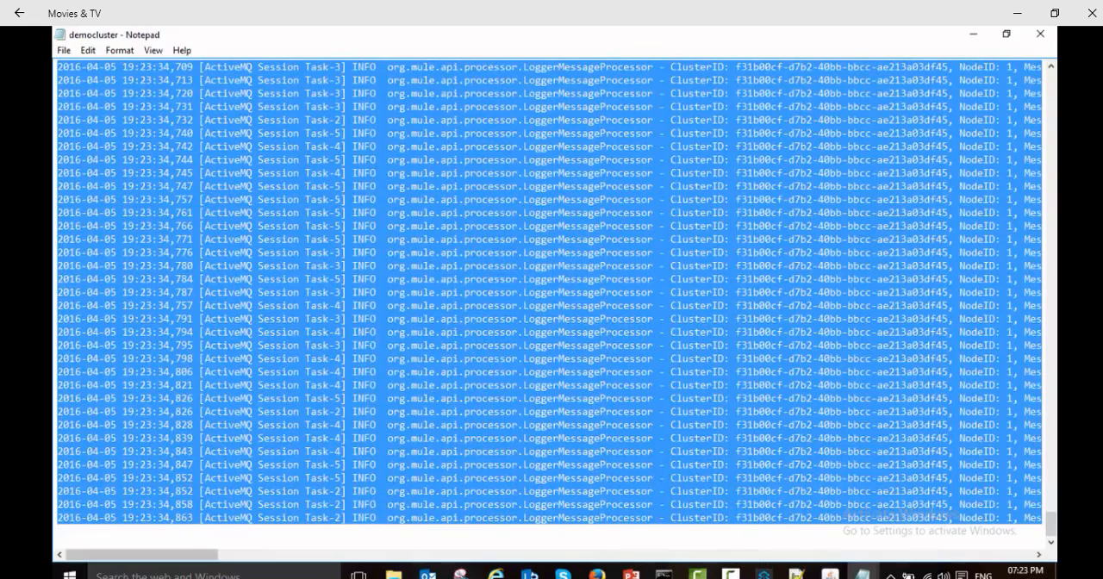
Step: Return to File Explorer, open ServerB's democluster log, maximized, and examine the message text of its newest entries
{"action": "left_click", "coordinate": [393, 574]}
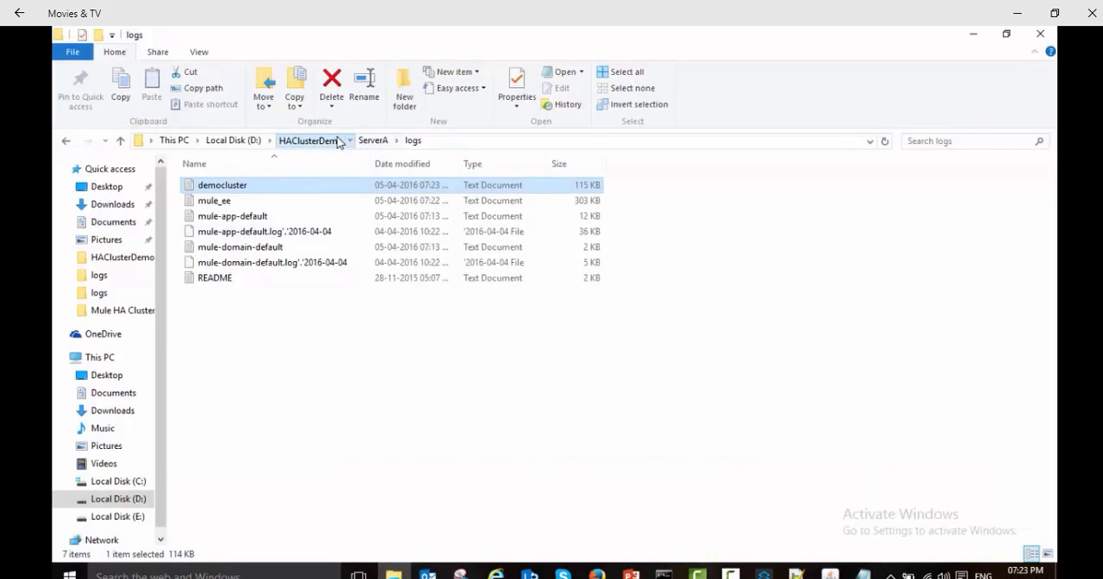
{"action": "left_click", "coordinate": [307, 140]}
{"action": "double_click", "coordinate": [217, 231]}
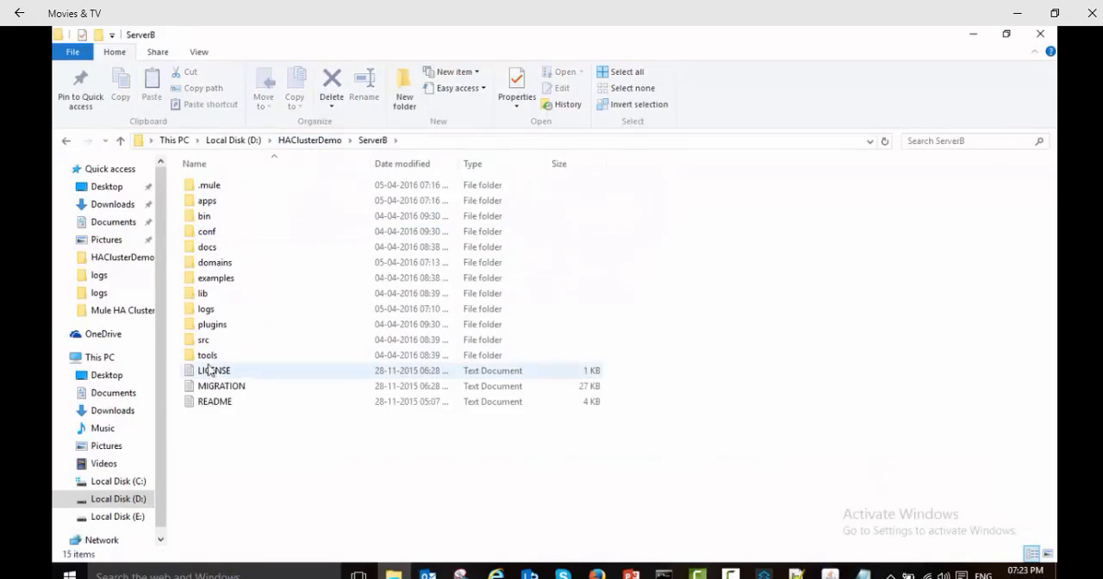
{"action": "double_click", "coordinate": [210, 310]}
{"action": "double_click", "coordinate": [240, 187]}
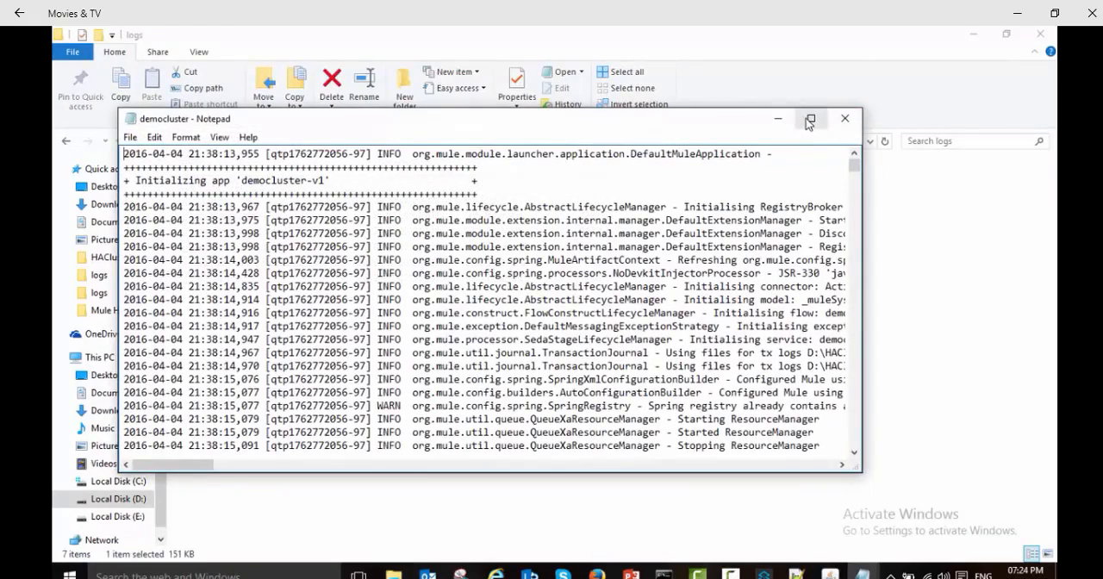
{"action": "left_click", "coordinate": [811, 118]}
{"action": "left_click_drag", "start_coordinate": [1051, 82], "coordinate": [1013, 534]}
{"action": "left_click_drag", "start_coordinate": [210, 558], "coordinate": [360, 572]}
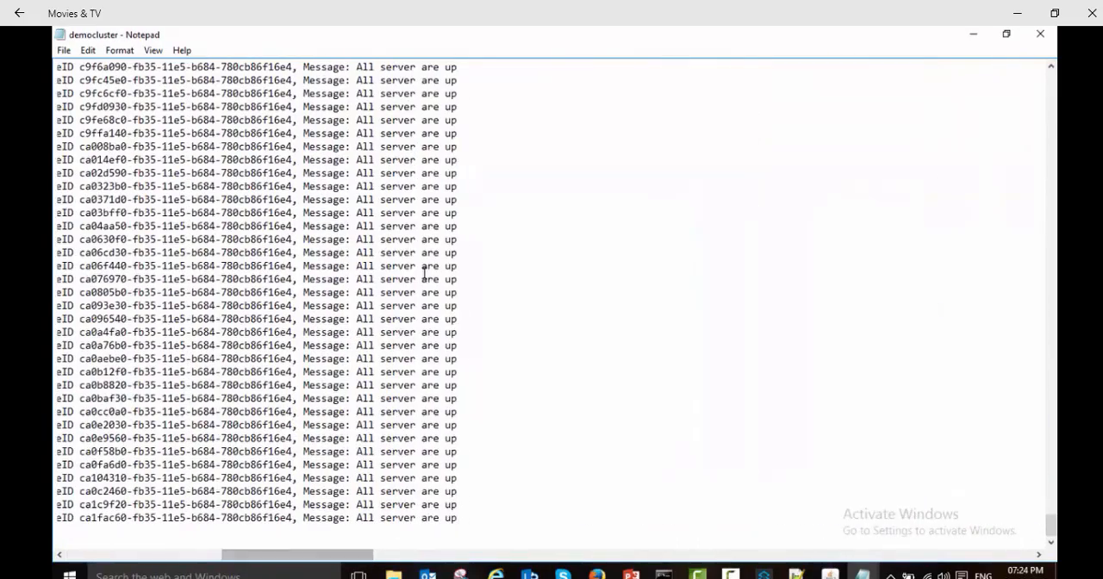
{"action": "scroll", "coordinate": [422, 275], "scroll_direction": "up", "scroll_amount": 9}
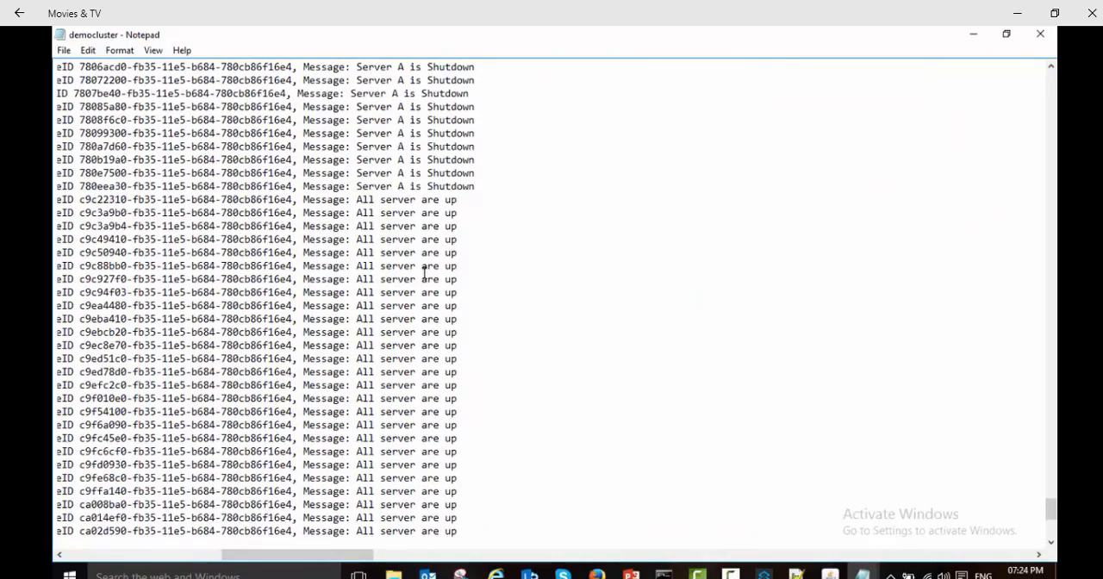